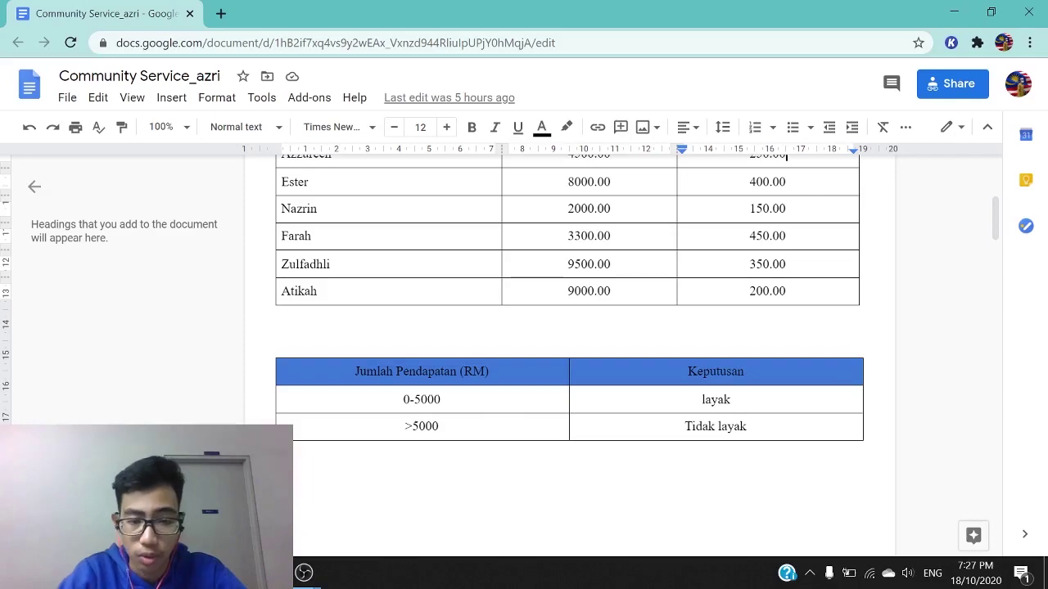
Review the salary and allowance table, the income eligibility table and the task description in the document.
scroll(569, 327, up, 1)
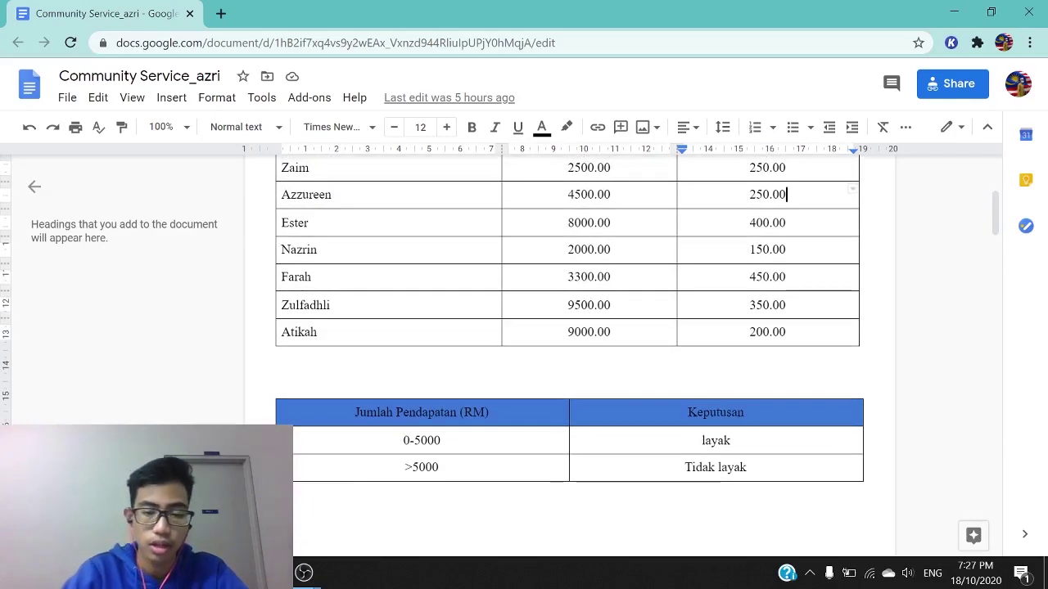
scroll(569, 327, up, 2)
scroll(569, 327, down, 2)
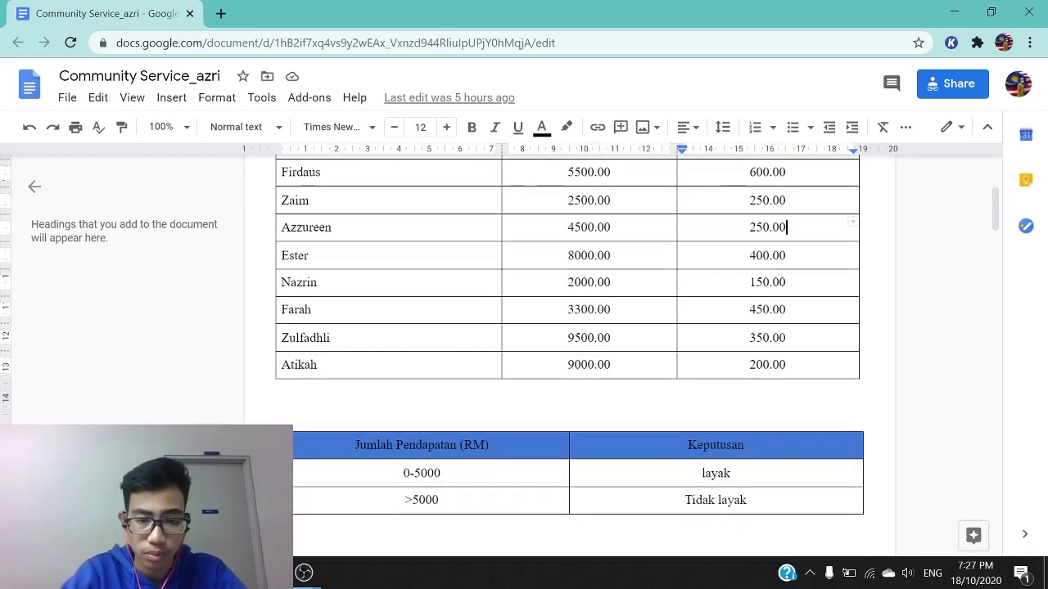
scroll(569, 327, up, 2)
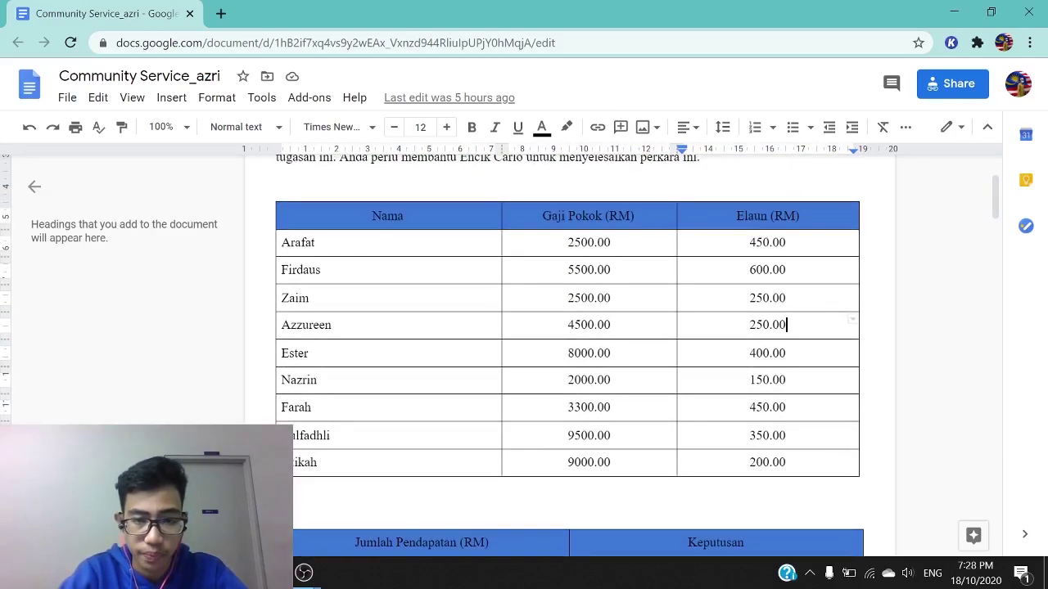
scroll(569, 327, up, 1)
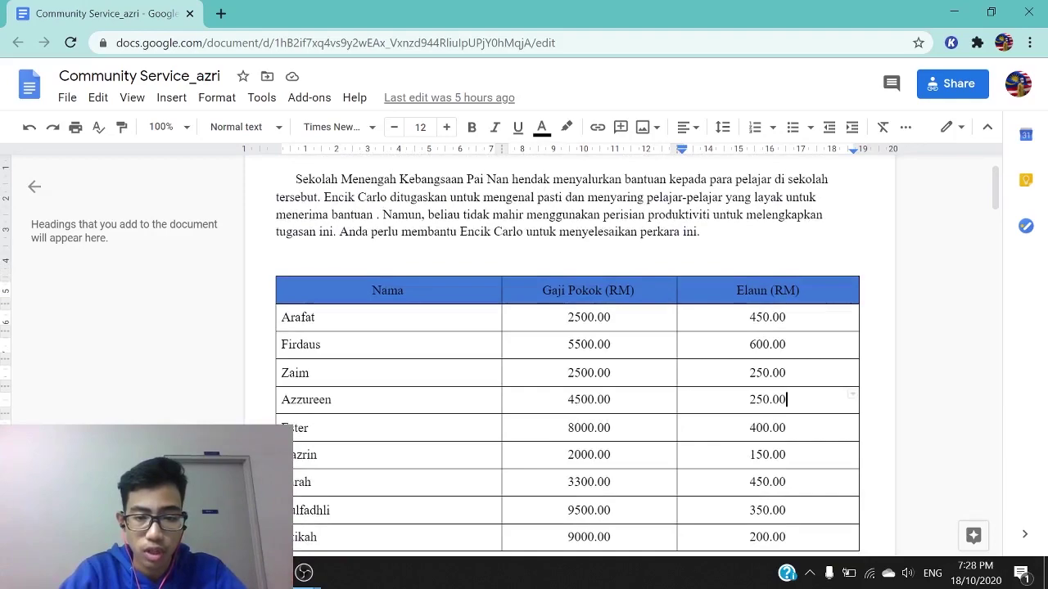
Open Google Sheets in a new browser tab and create a blank spreadsheet.
click(224, 22)
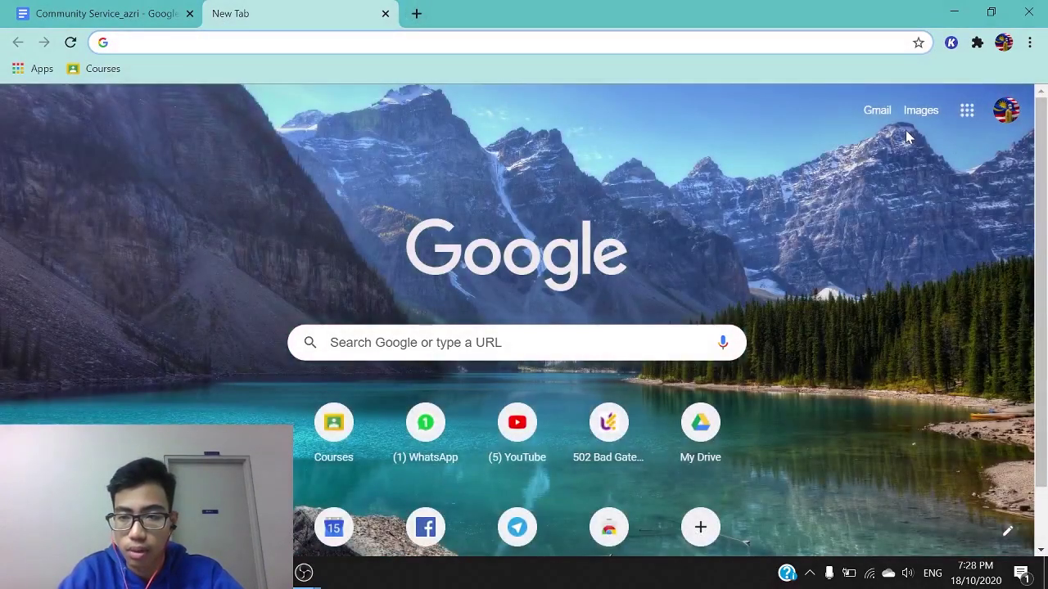
click(966, 110)
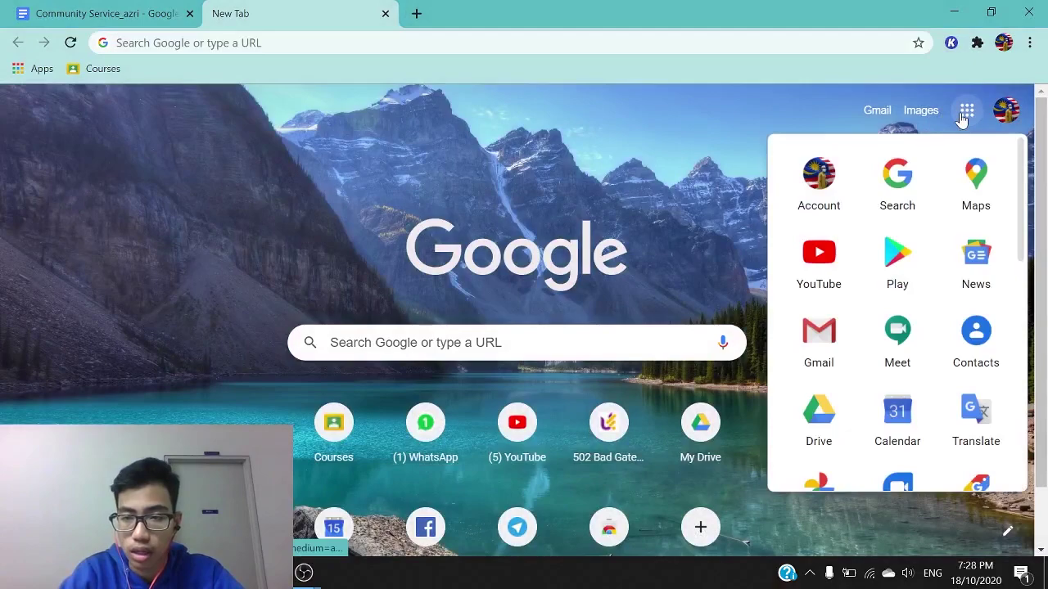
scroll(929, 288, down, 3)
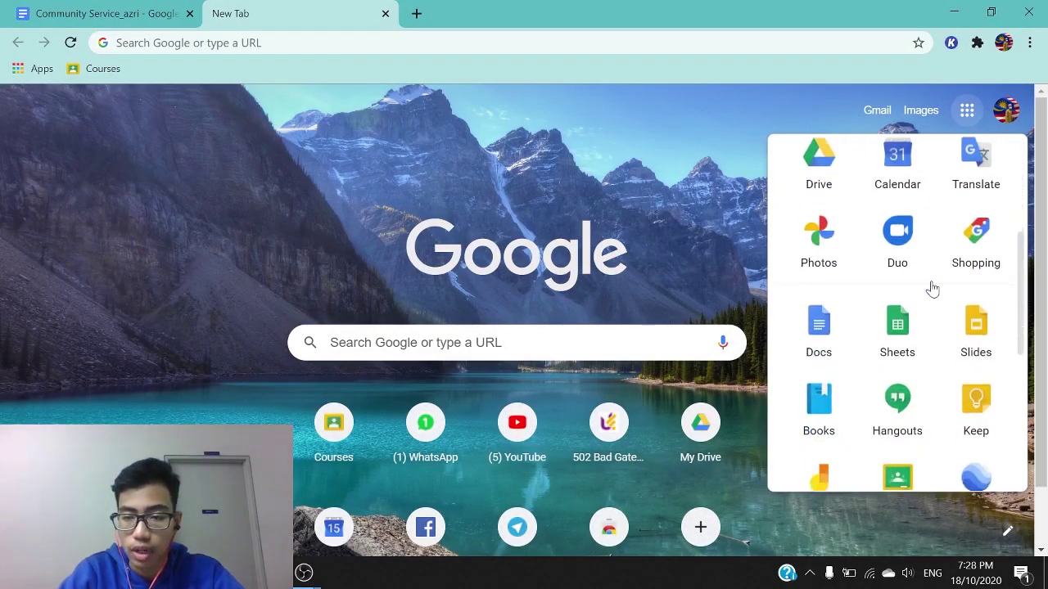
click(912, 325)
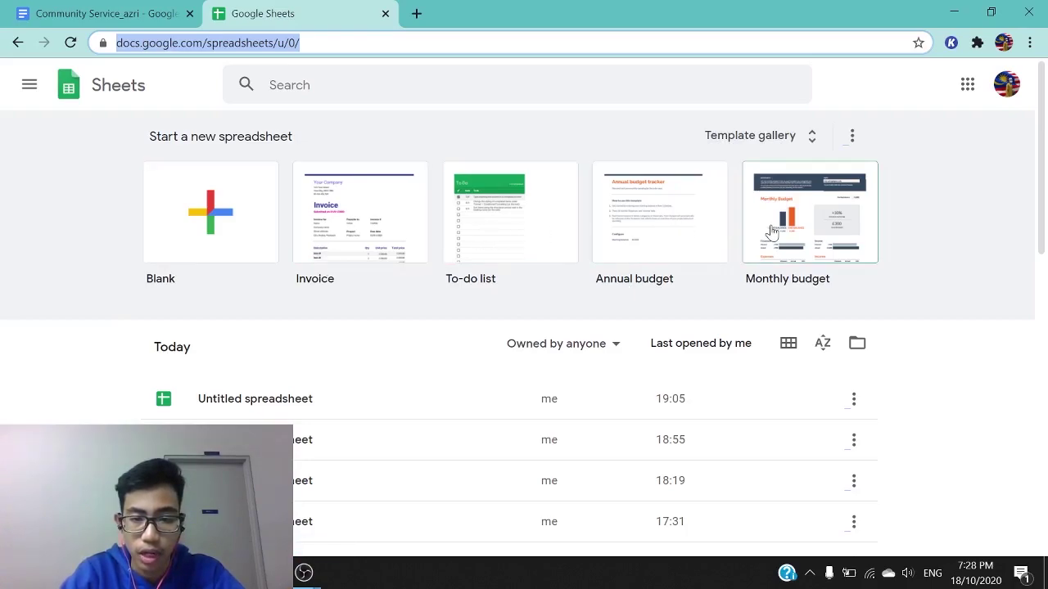
click(245, 226)
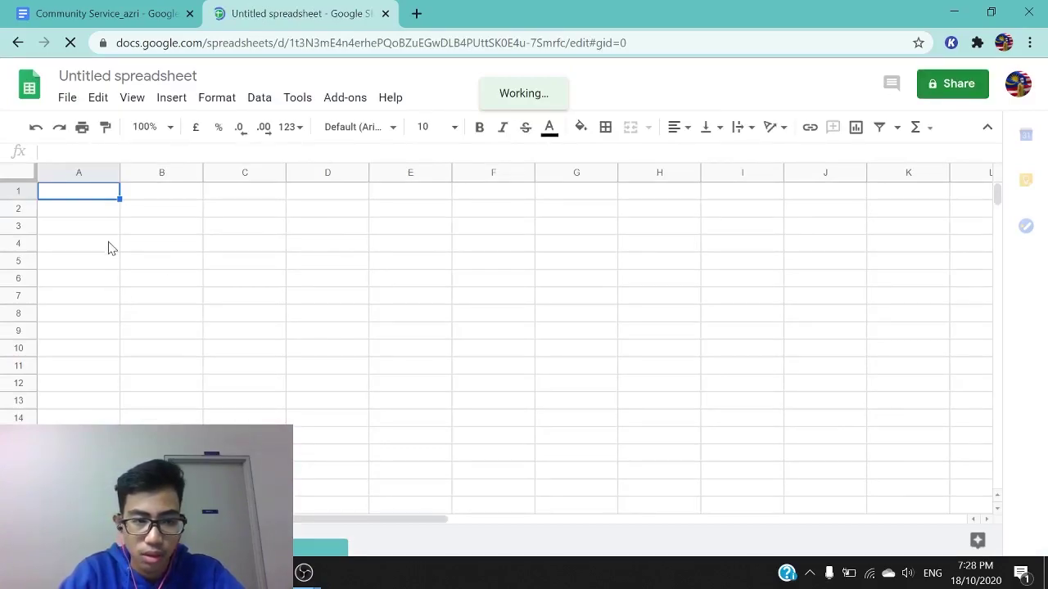
click(164, 197)
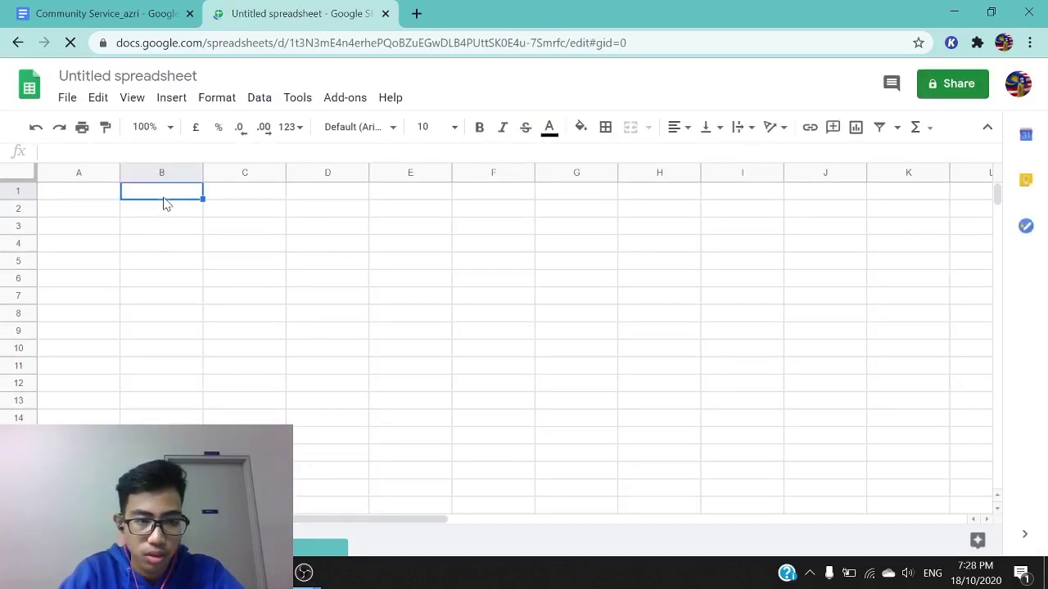
click(208, 196)
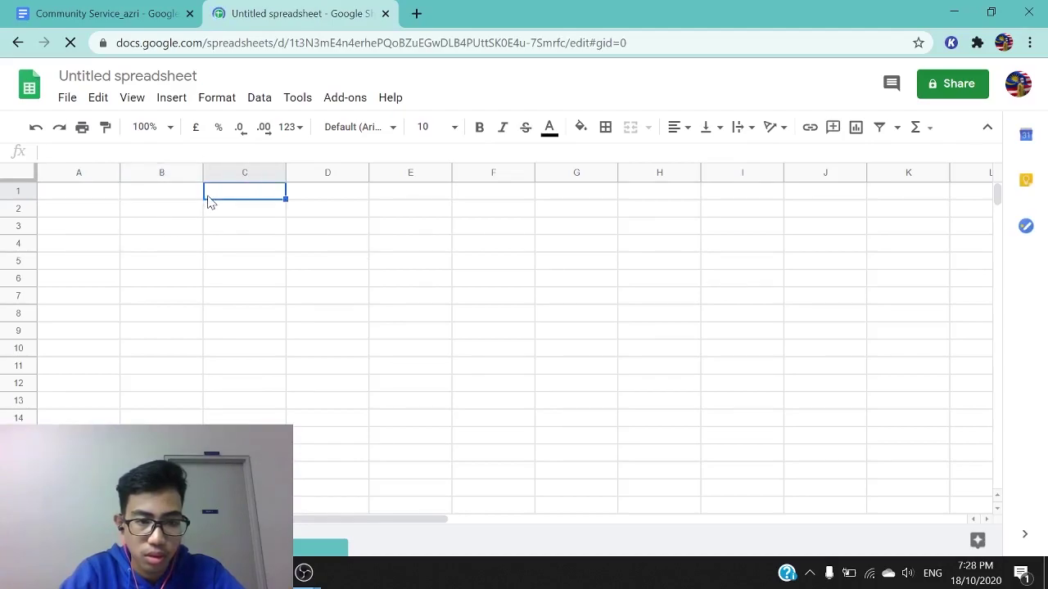
click(89, 195)
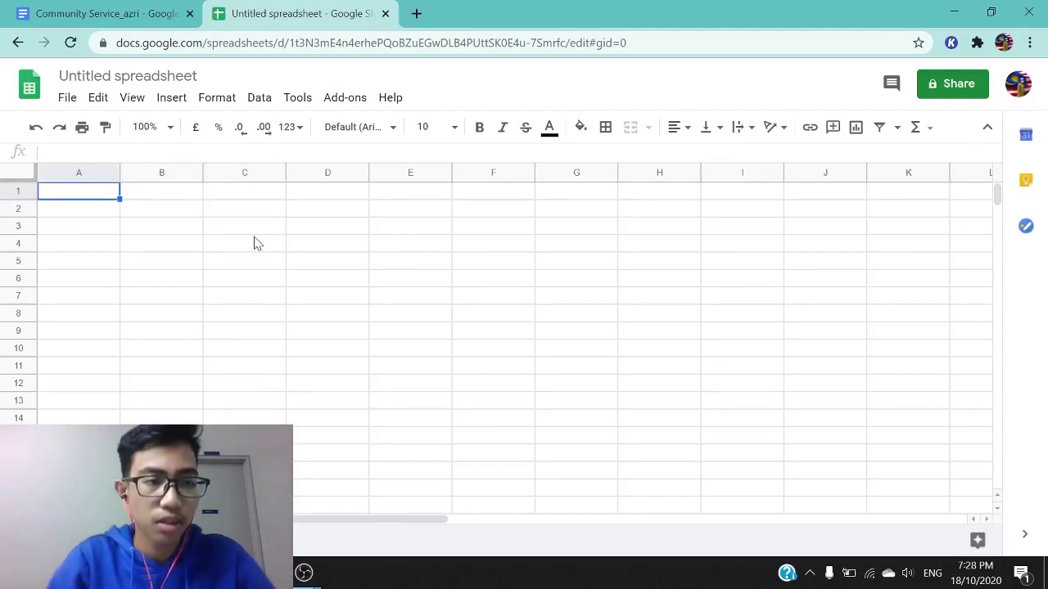
Switch to the Community Service_azri document and check the column headings of its salary and eligibility tables.
click(121, 14)
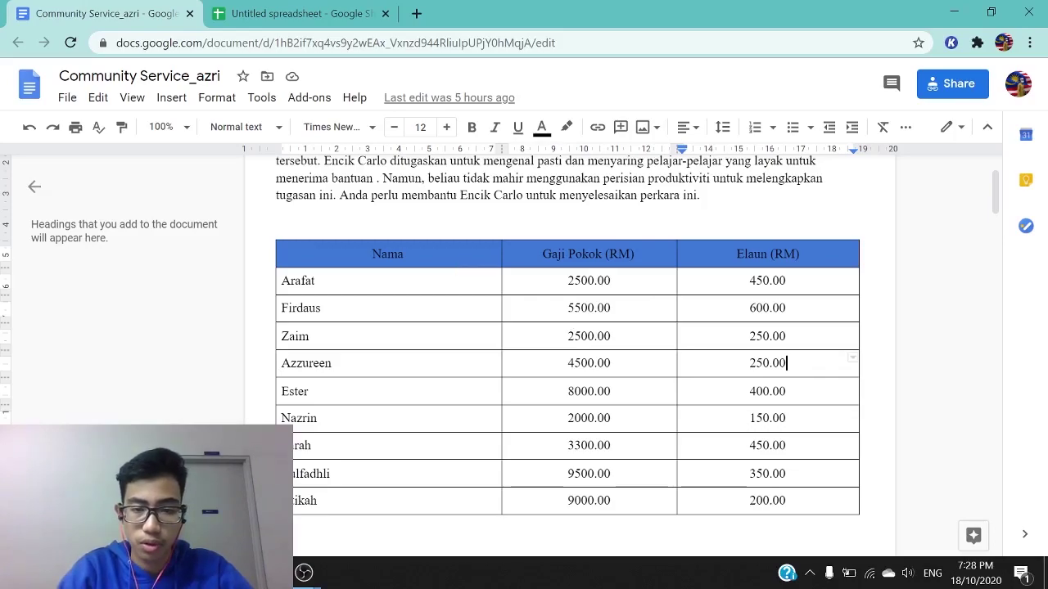
scroll(644, 429, down, 2)
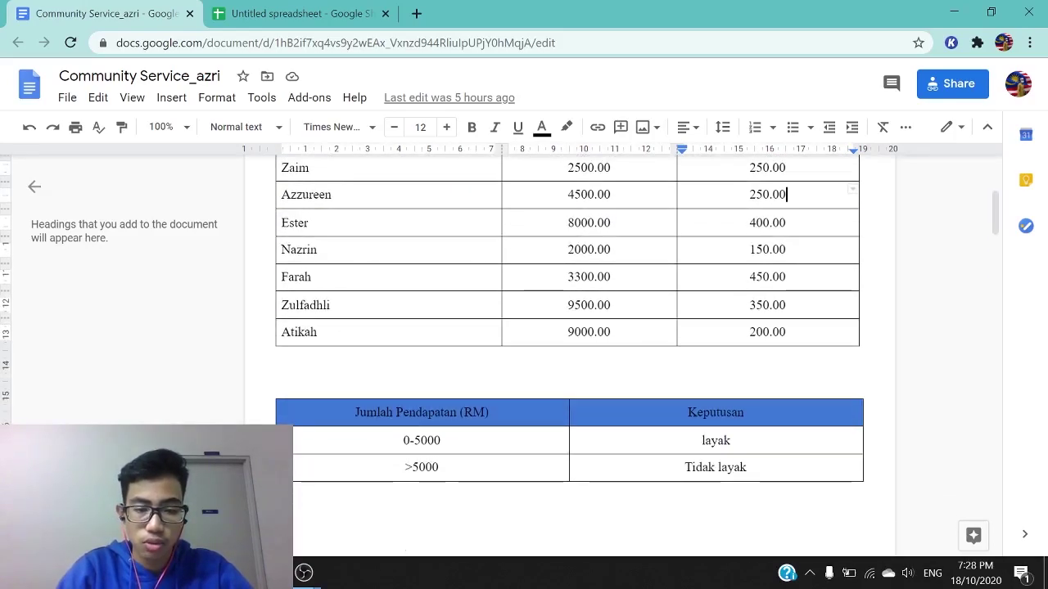
scroll(644, 429, up, 2)
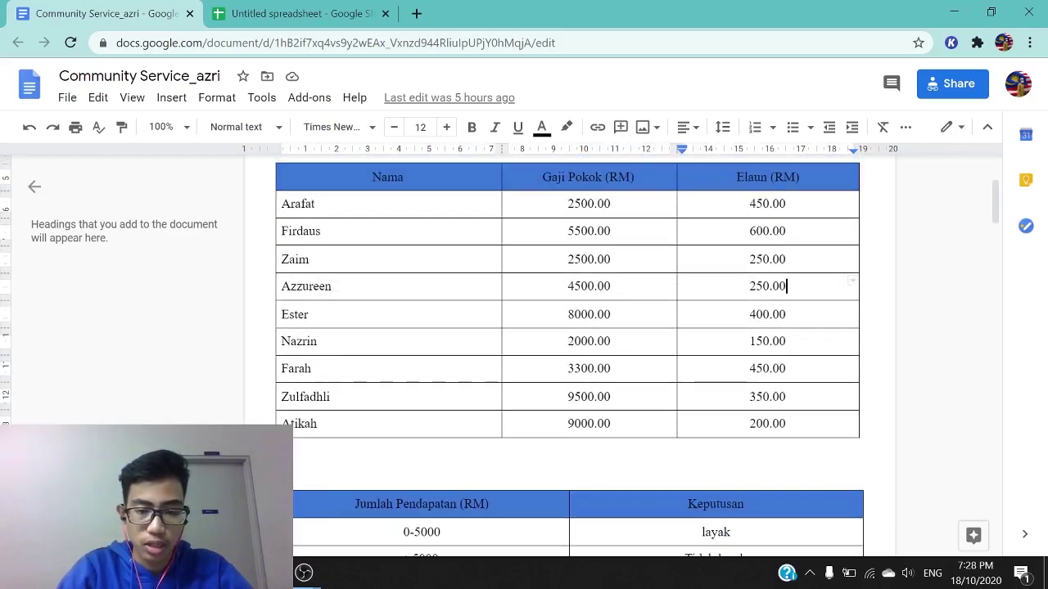
In the untitled spreadsheet, enter the headings Nama, Gaji Pokok and Elaun in cells A1 to C1.
click(343, 13)
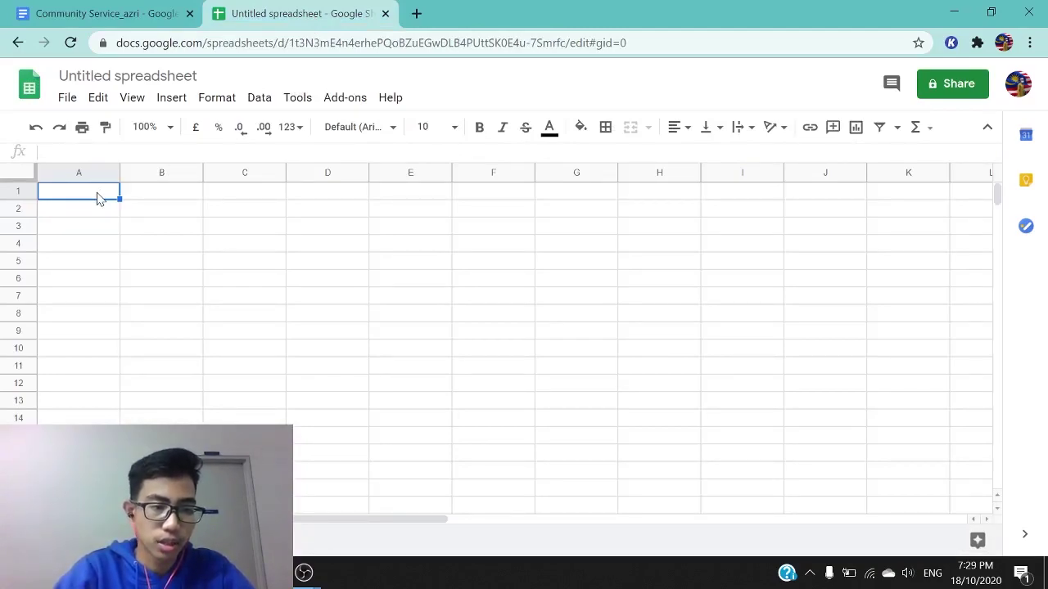
key(Return)
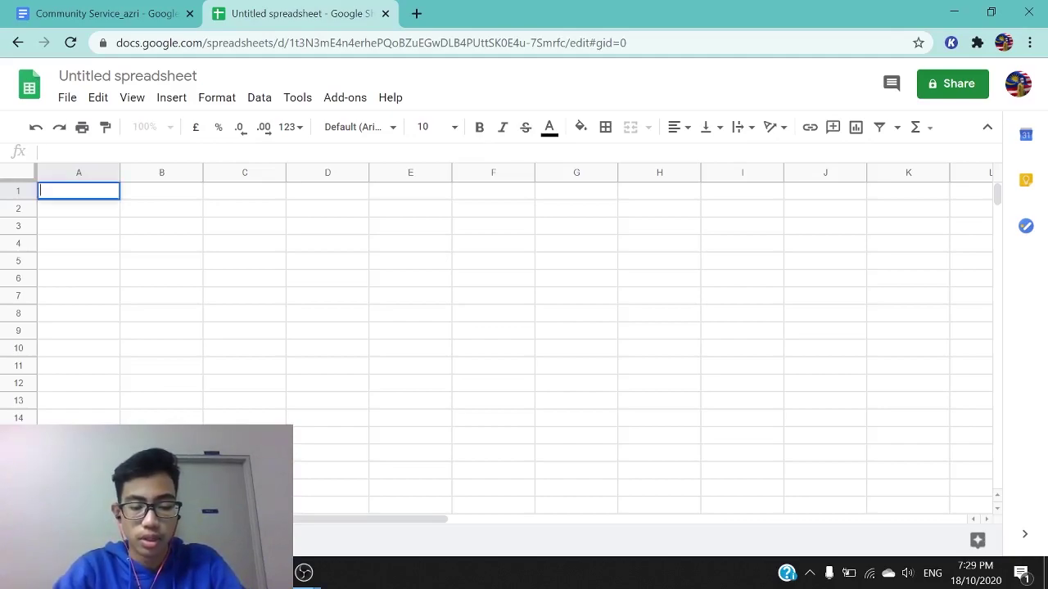
text(Nama)
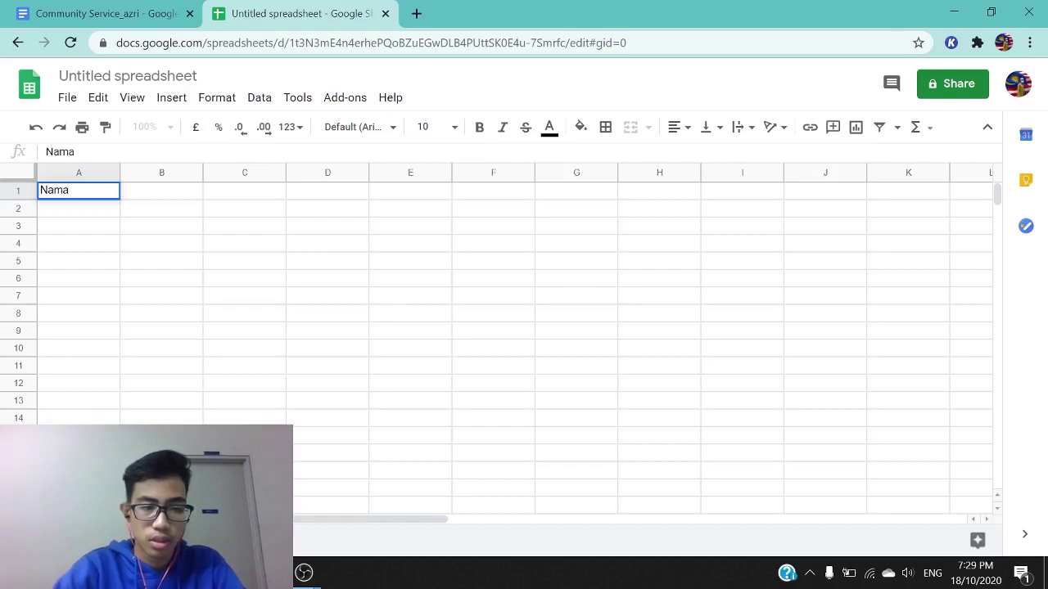
click(131, 199)
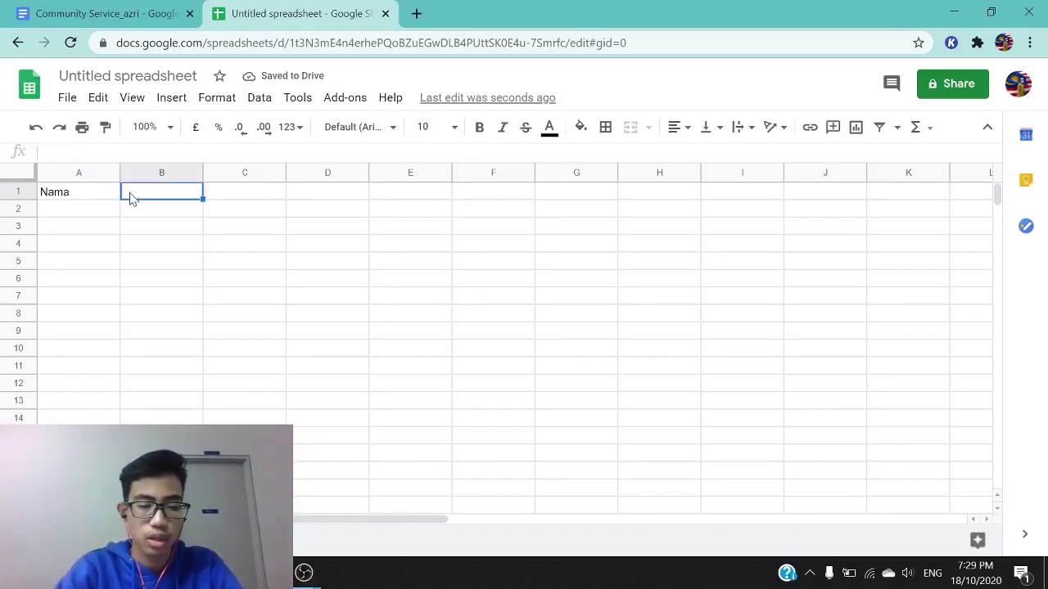
text(Gaji)
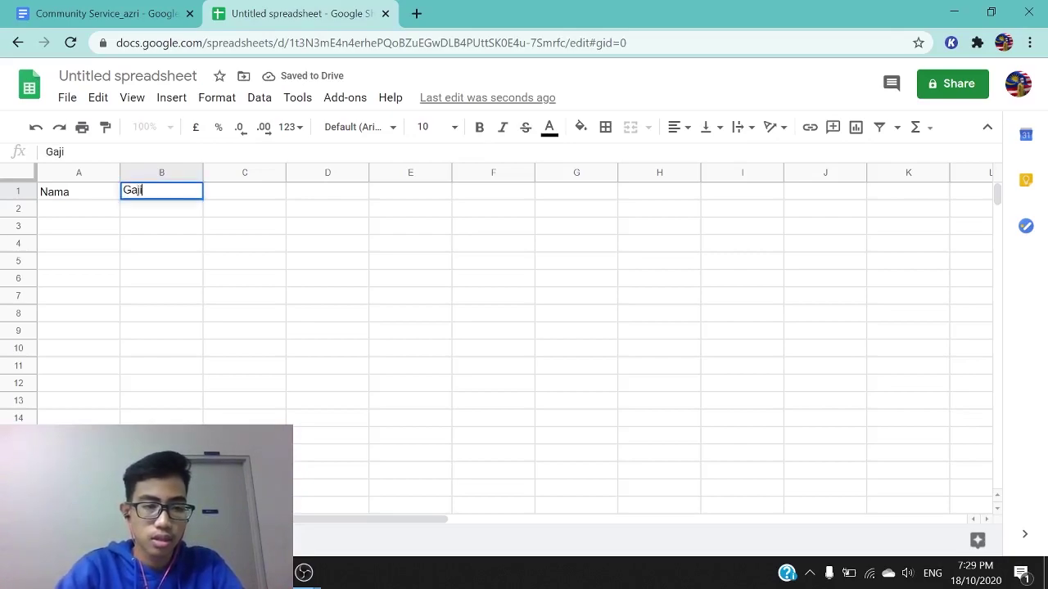
text( Pokok)
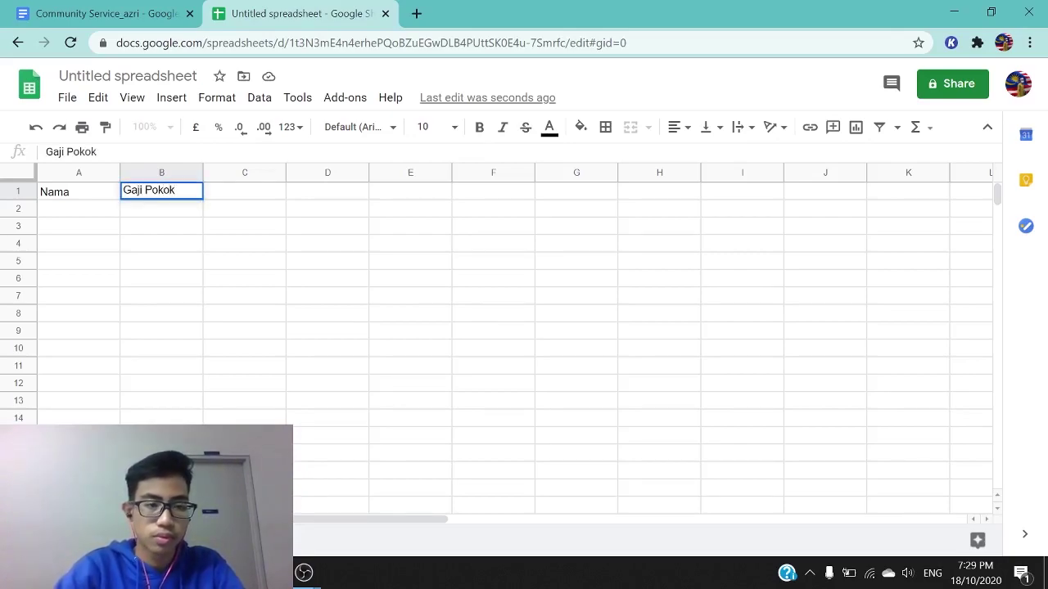
click(212, 197)
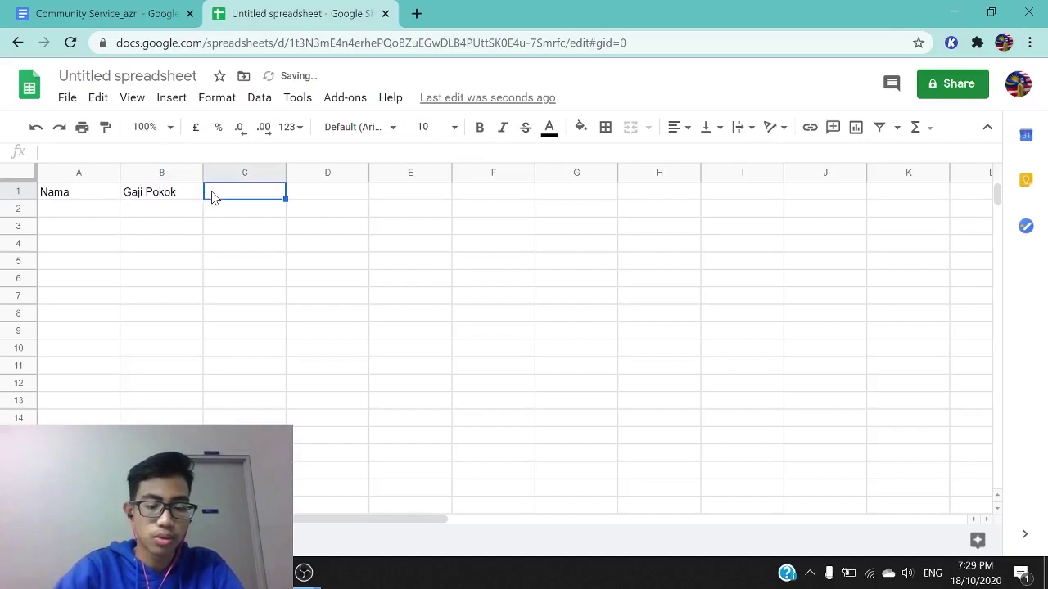
text(Elaun)
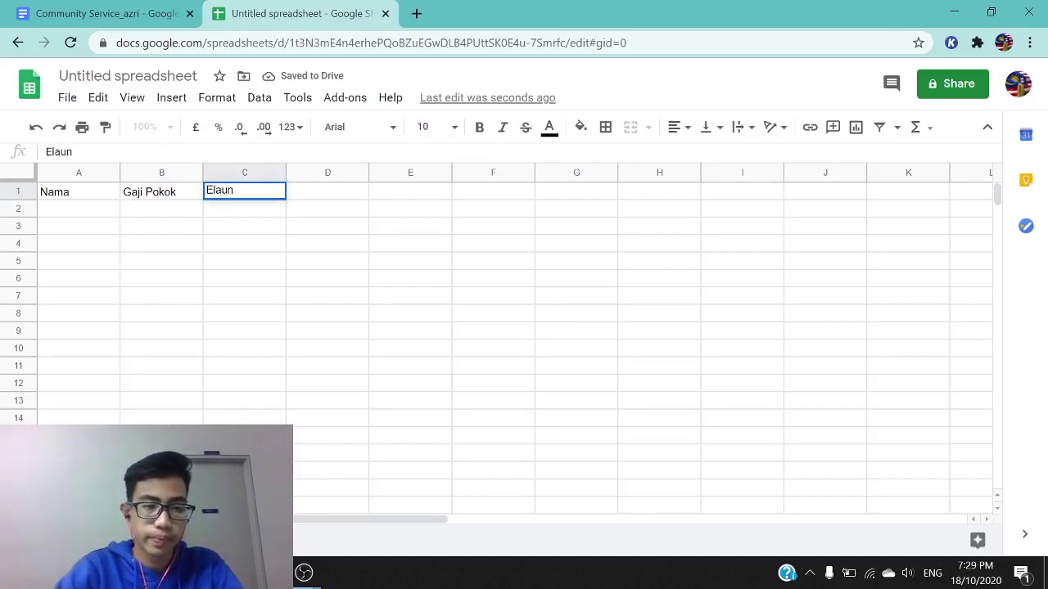
Add the headings Jumlah Pendapatan in cell D1 and Keputusan in cell E1.
click(300, 197)
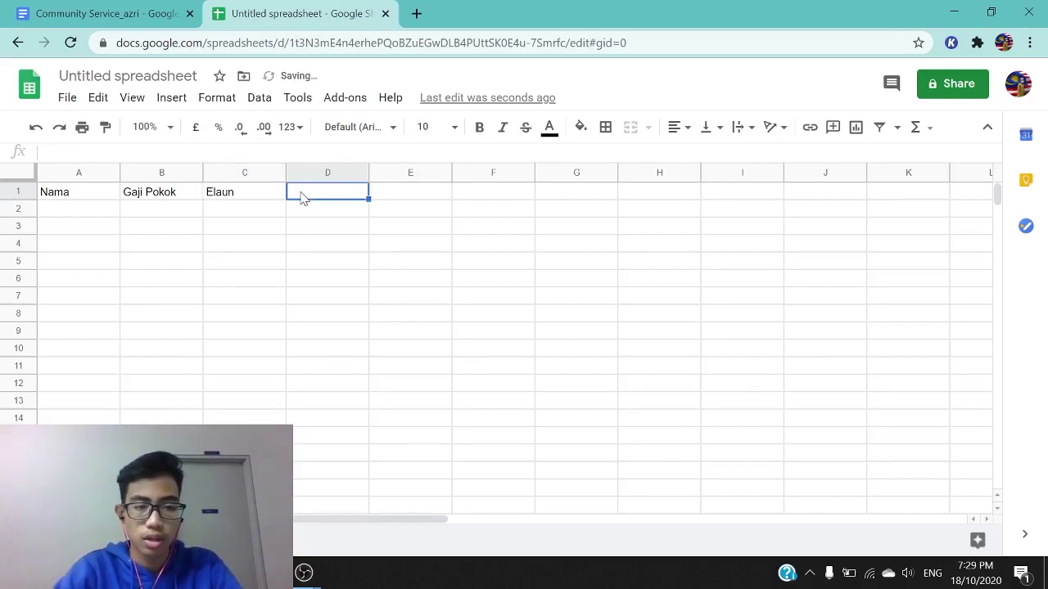
text(JUm)
key(BackSpace)
key(BackSpace)
text(uml)
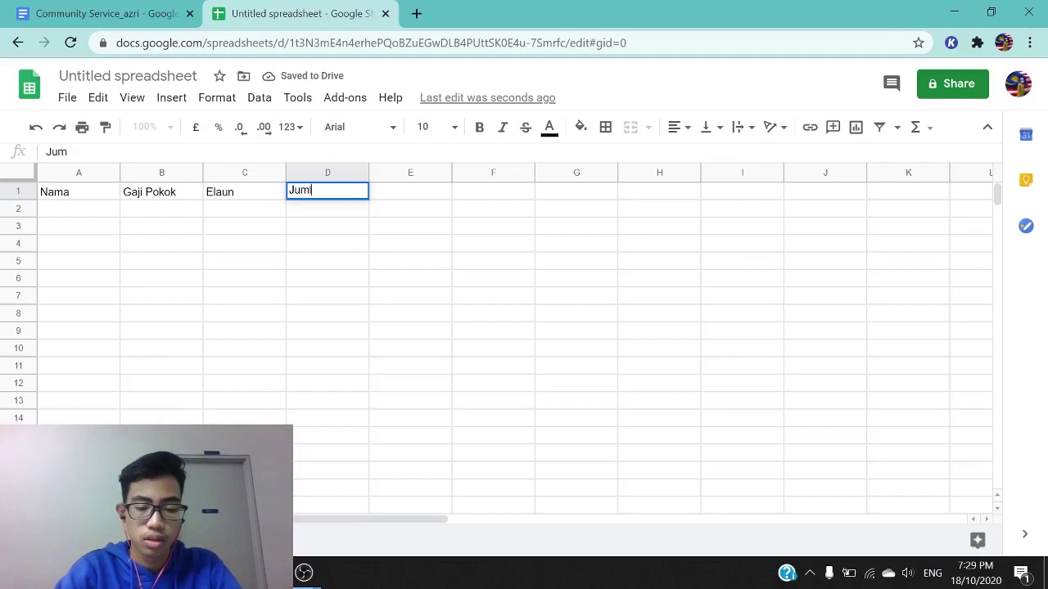
text(ah Penda)
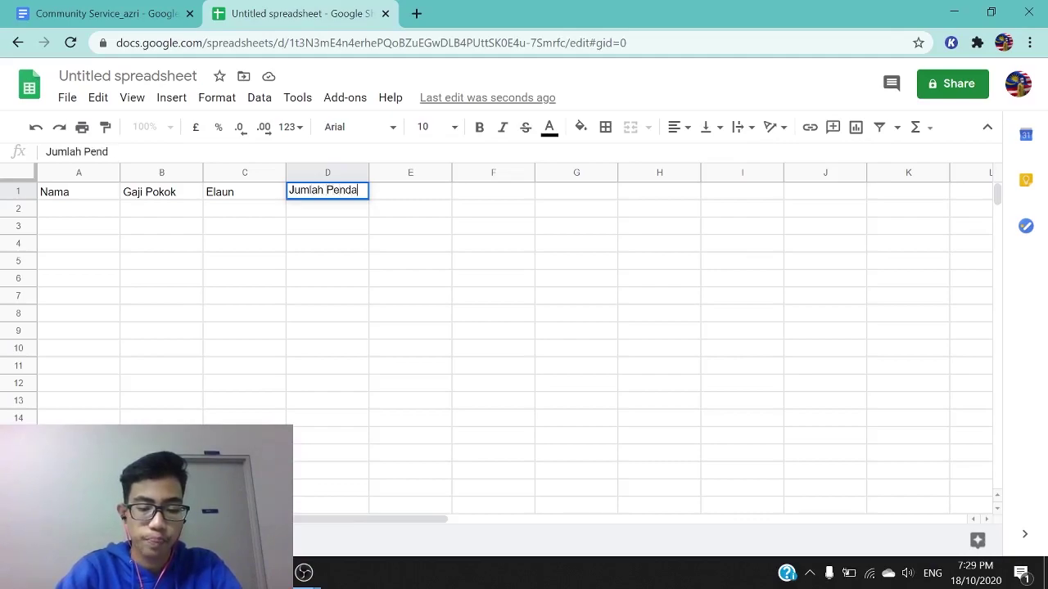
text(patan)
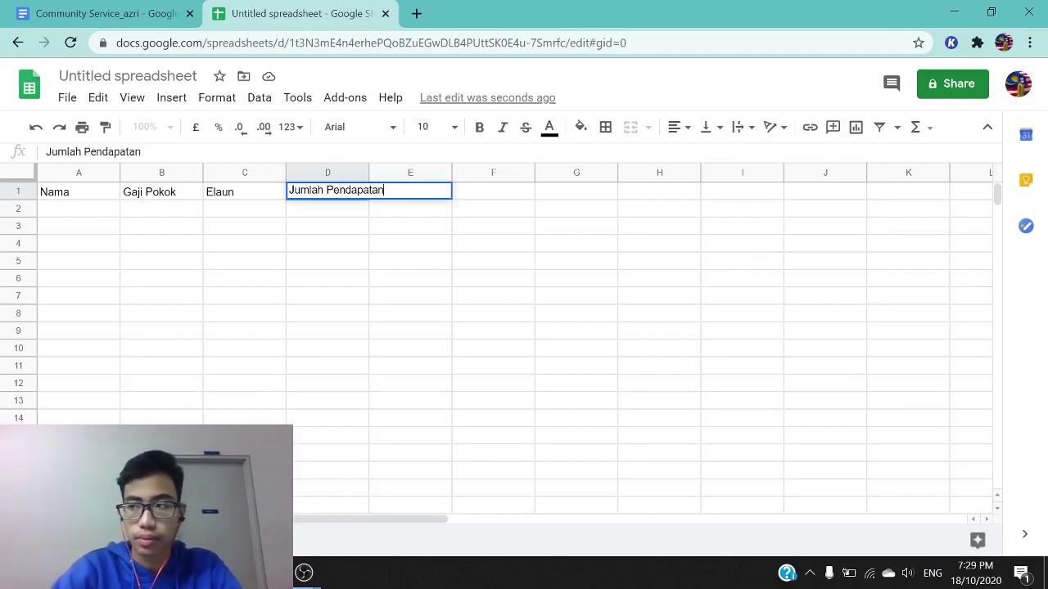
click(424, 230)
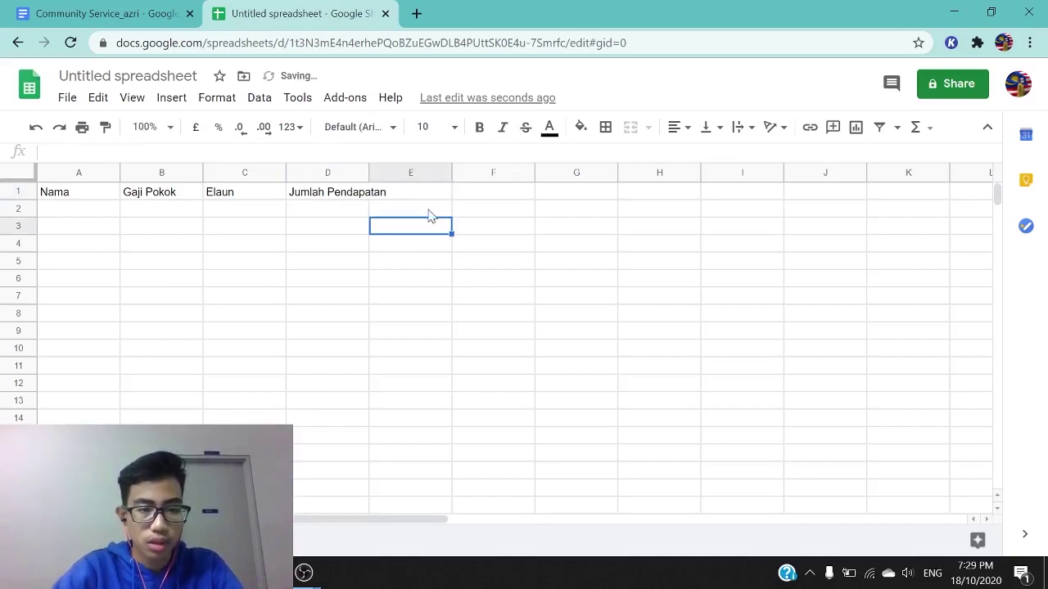
click(430, 198)
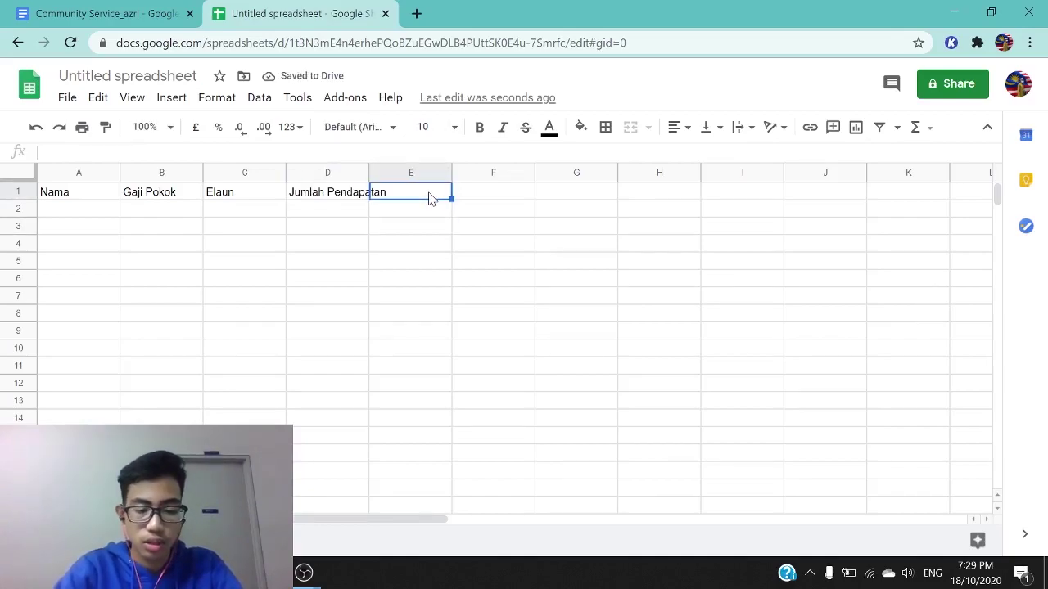
text(Keputusan)
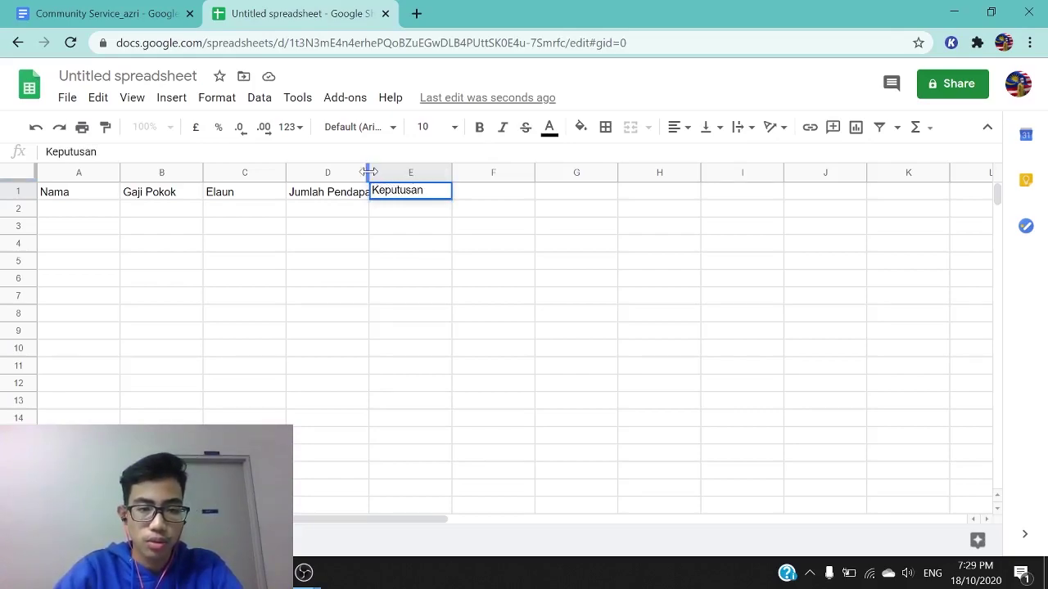
Widen column D so that the full Jumlah Pendapatan heading fits.
click(333, 242)
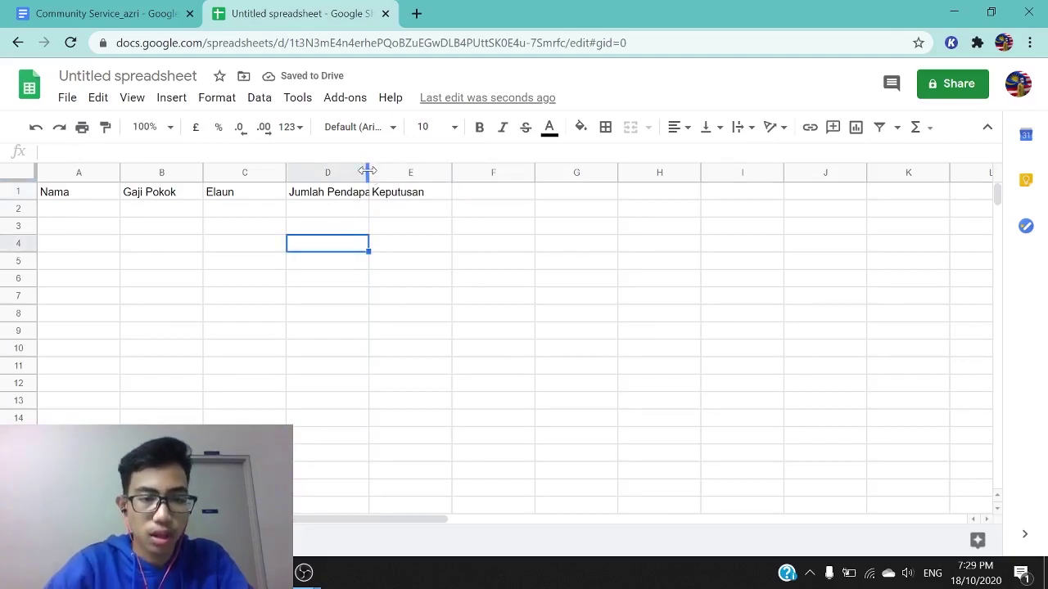
drag(367, 170, 407, 170)
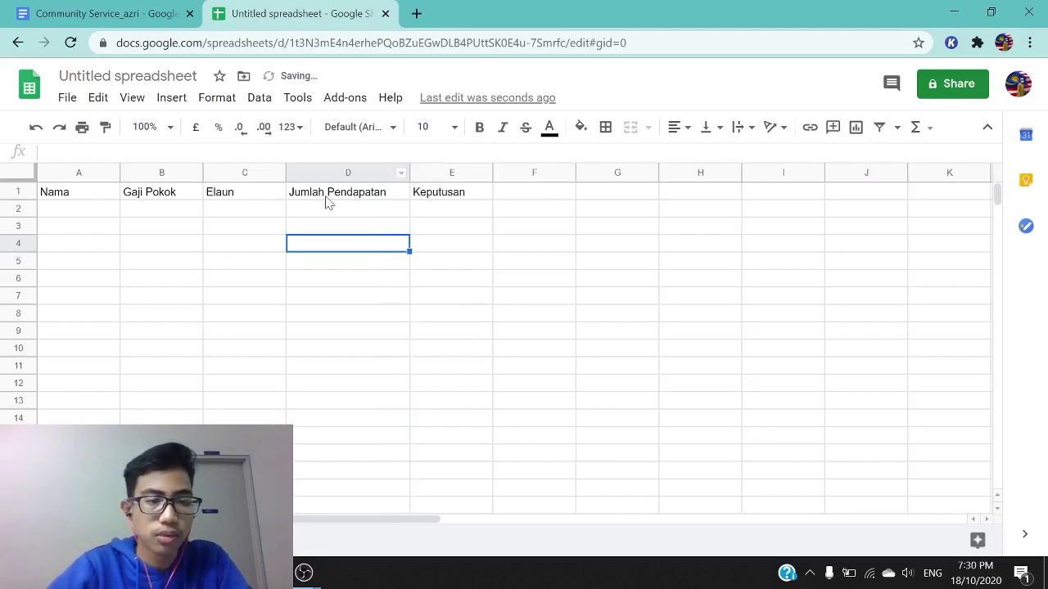
Switch to the Community Service_azri document and copy the names, basic salaries and allowances from its salary table.
click(117, 214)
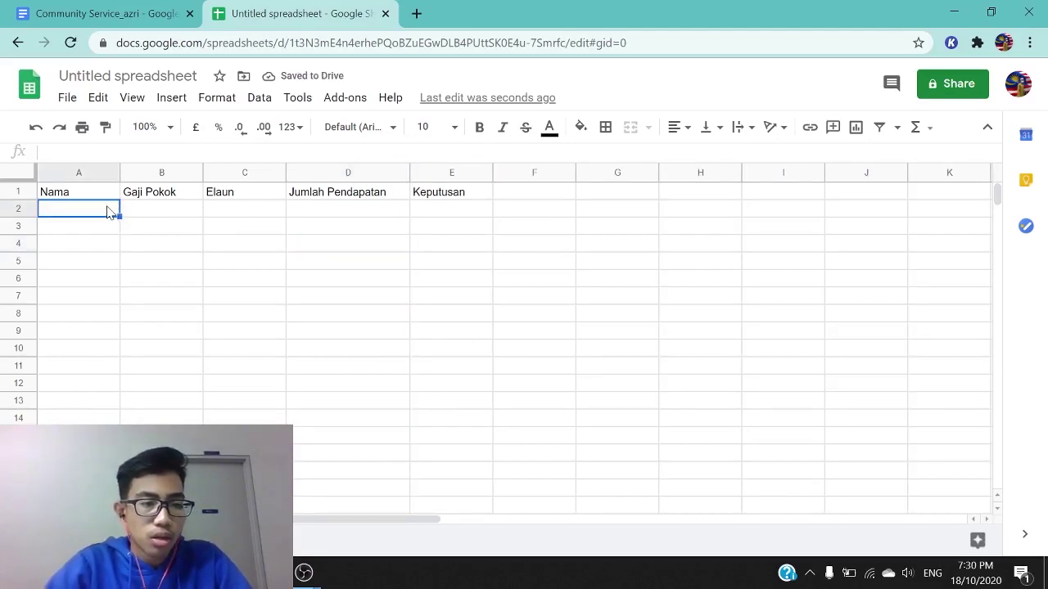
click(105, 198)
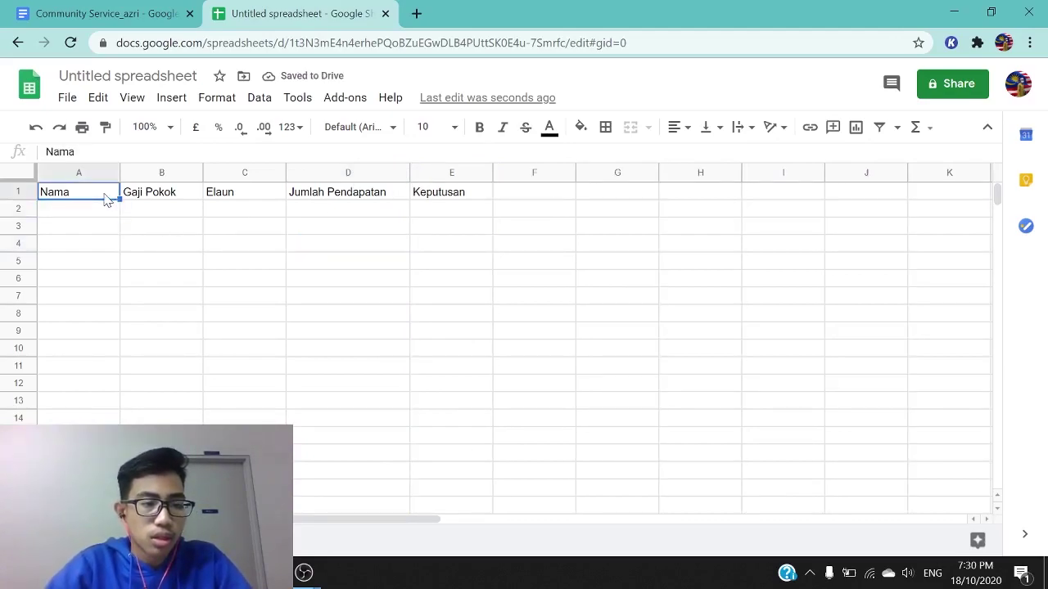
click(114, 10)
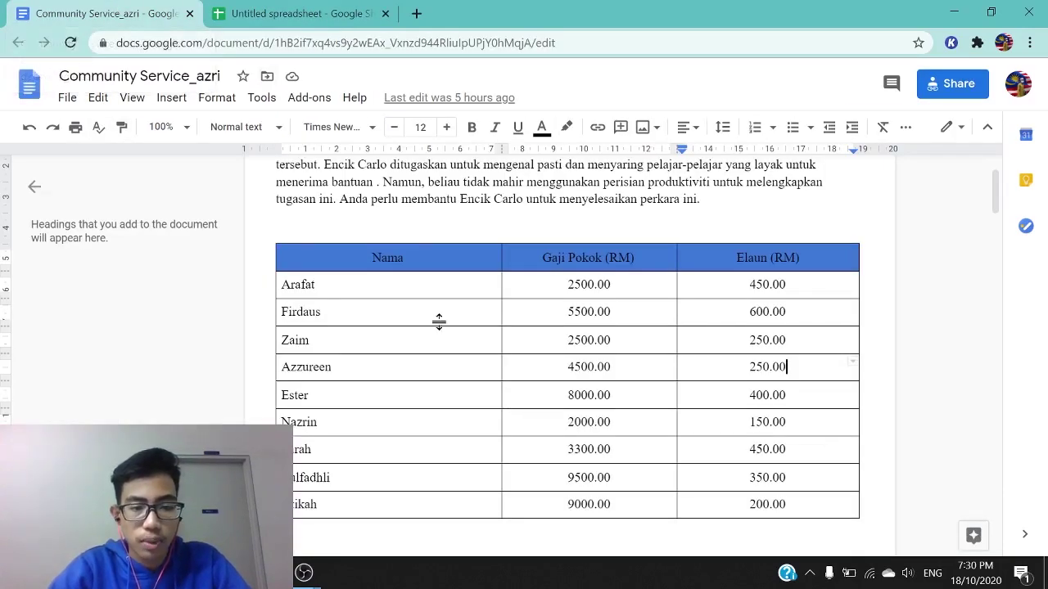
scroll(573, 358, down, 1)
scroll(572, 358, up, 1)
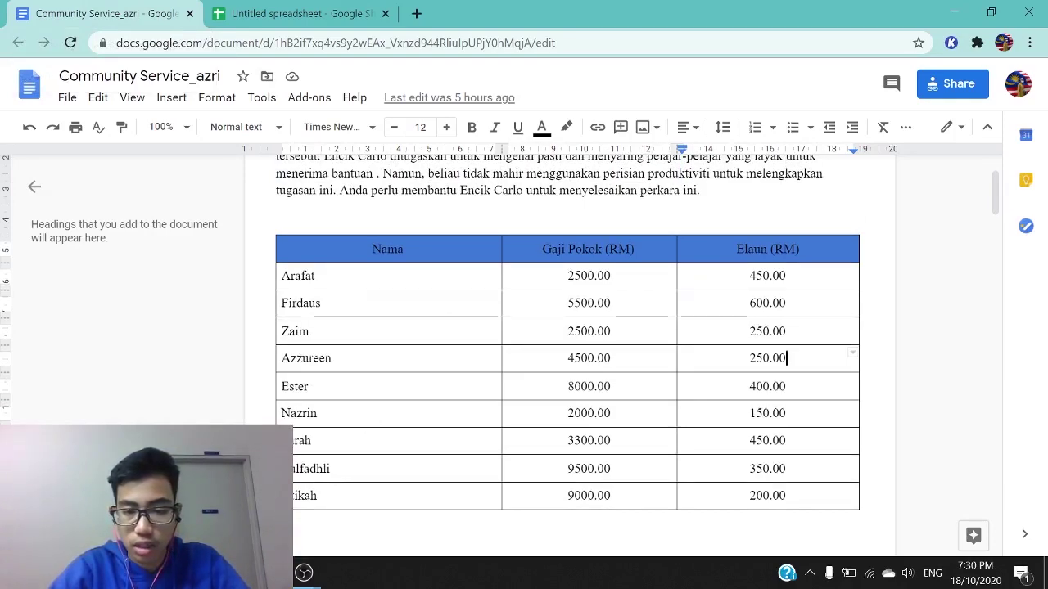
click(286, 19)
click(155, 13)
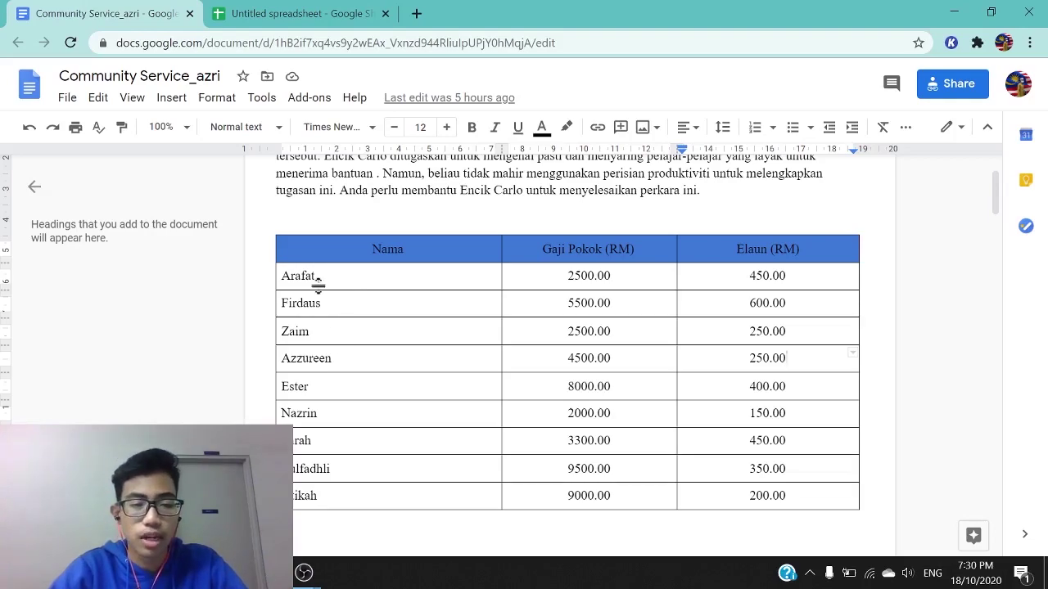
drag(315, 276, 769, 496)
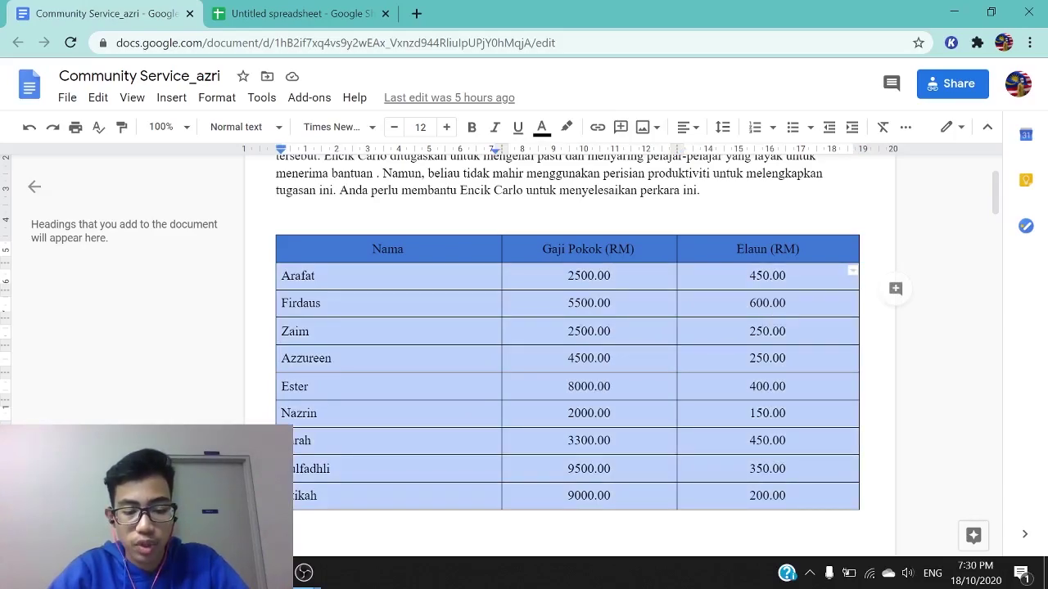
Return to the untitled spreadsheet and paste the copied table data at cell A2 as values only.
click(327, 14)
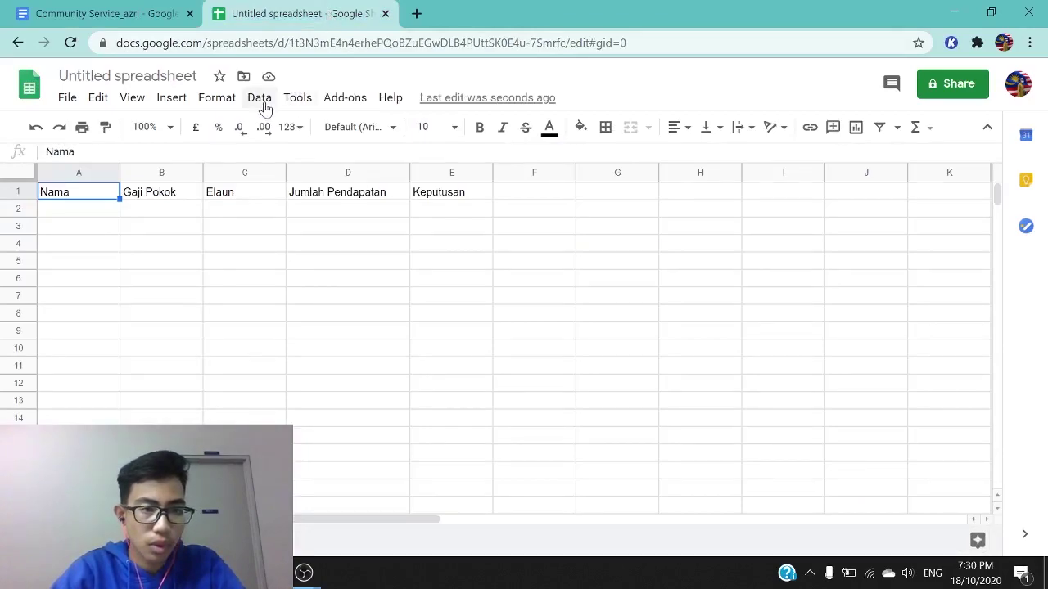
click(99, 213)
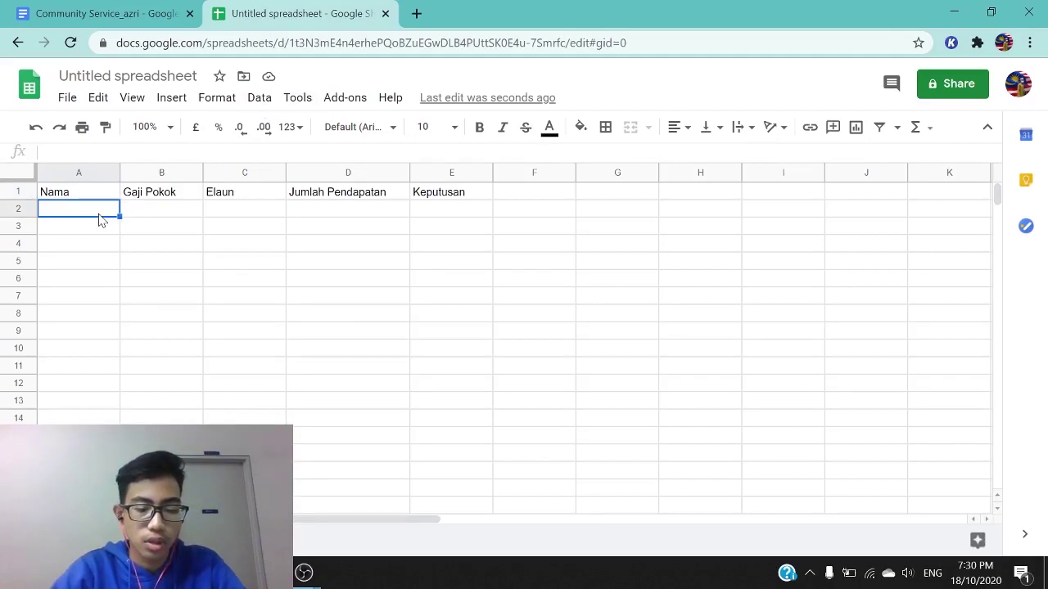
text(Arafat	2500	450 Firdaus	5500	600 Zaim	2500	250 Azzureen	4500	250 Ester	8000	400 Nazrin	2000	150 Farah	3300	450 Zulfadhli	9500	350 Atikah	9000	200)
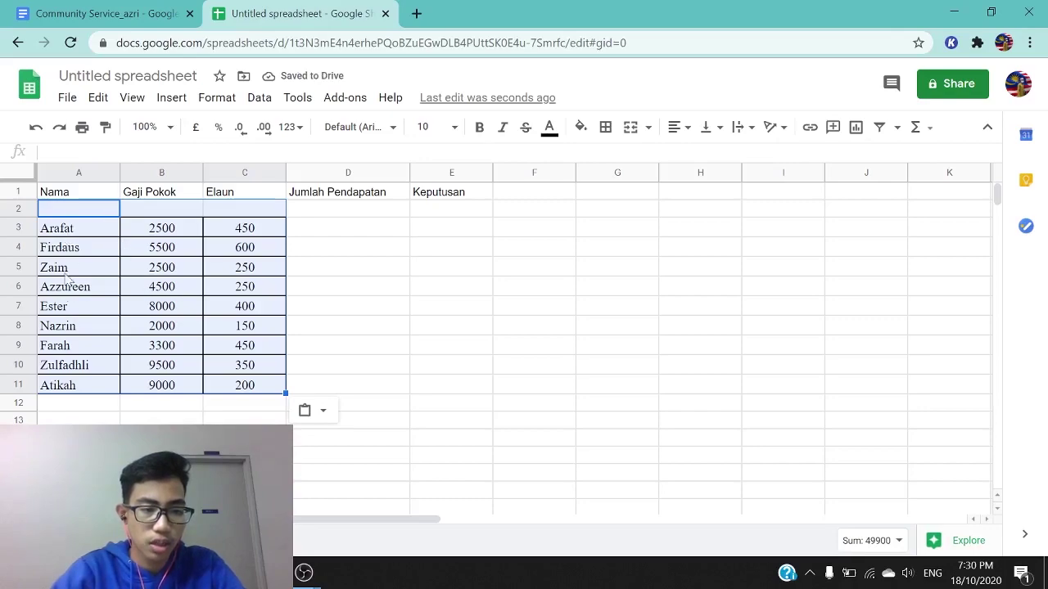
click(316, 412)
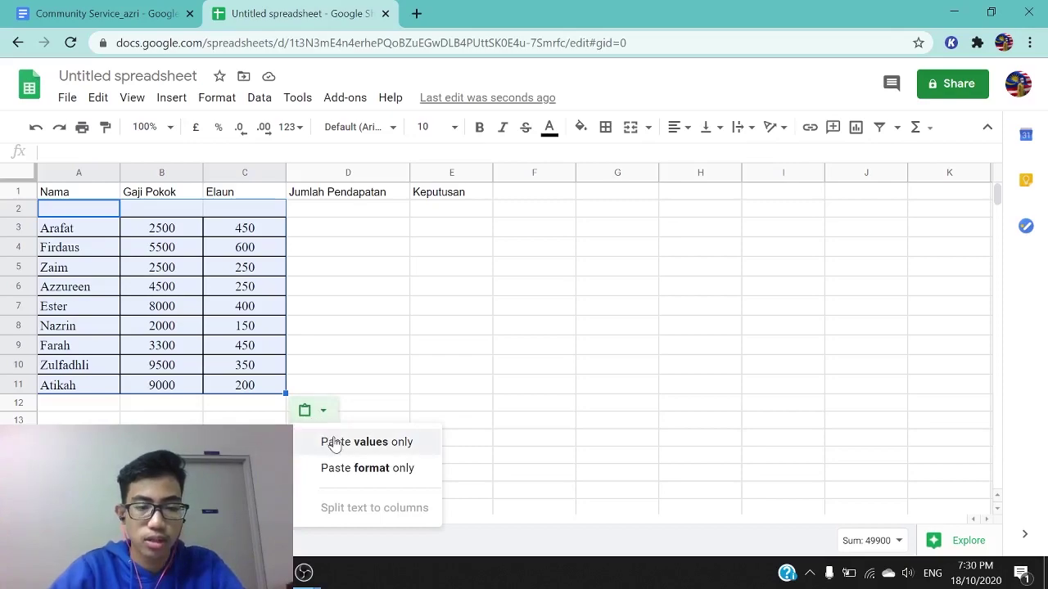
click(334, 442)
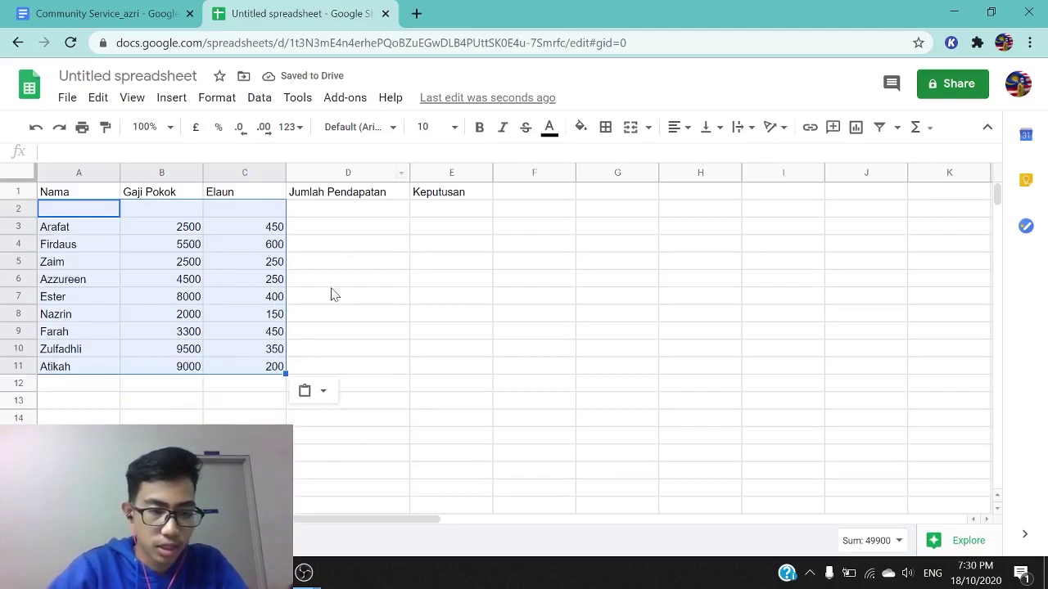
click(313, 227)
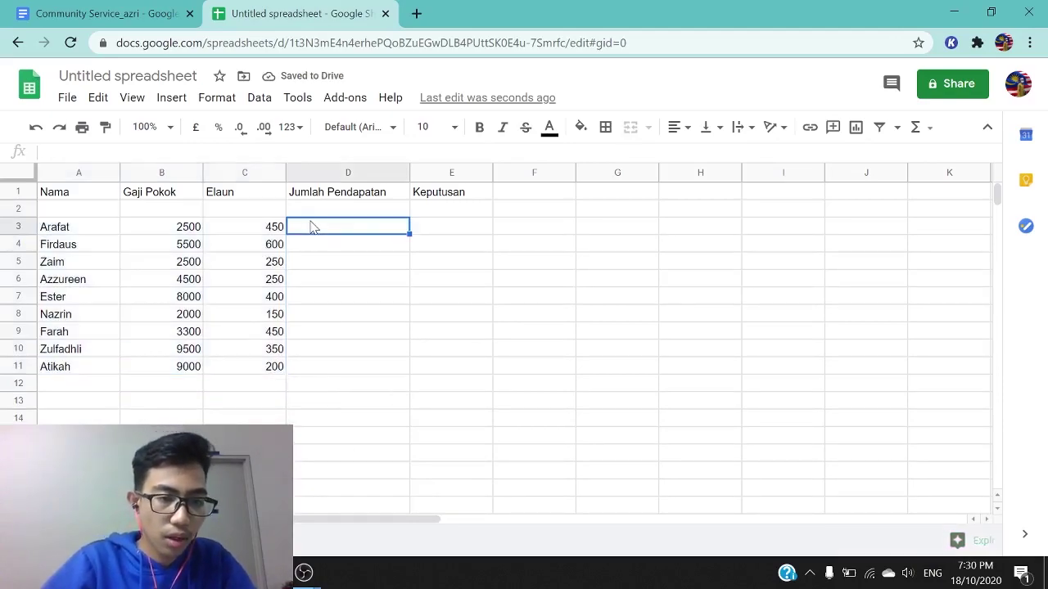
click(326, 298)
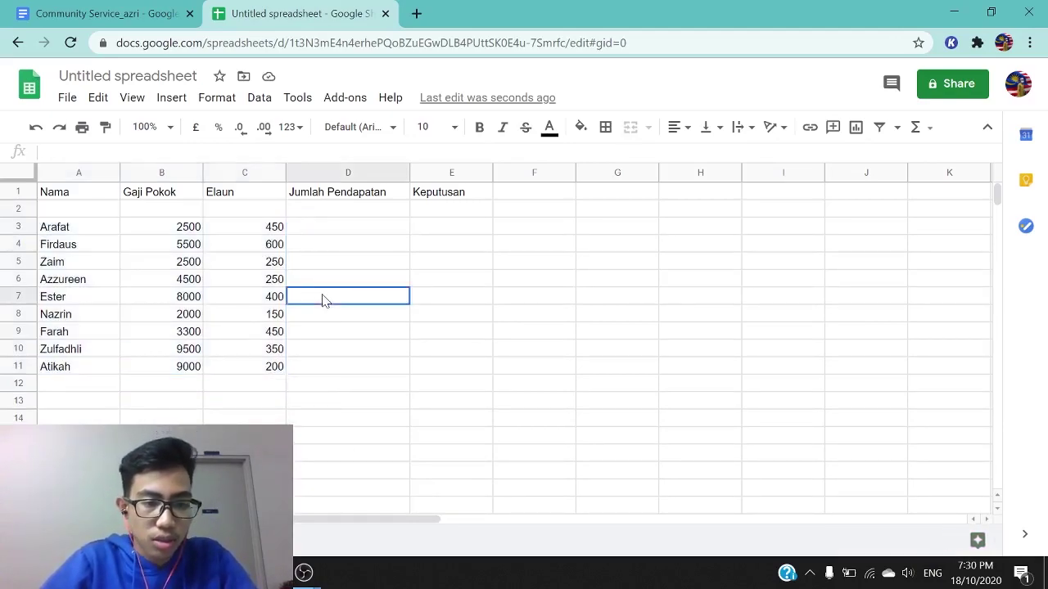
Apply all borders to the table range A1 to E11.
click(85, 194)
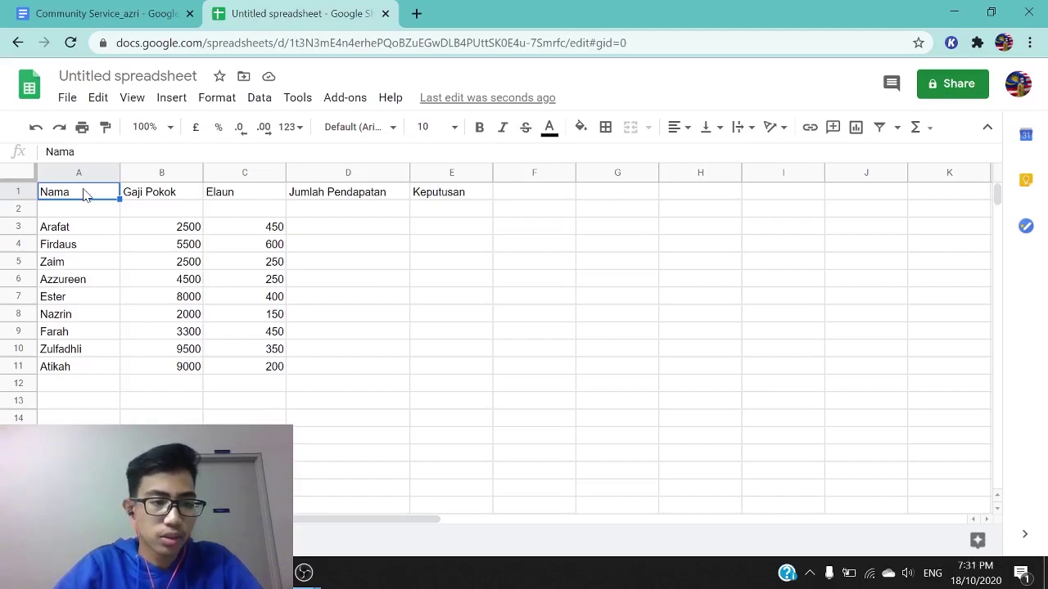
drag(266, 266, 451, 369)
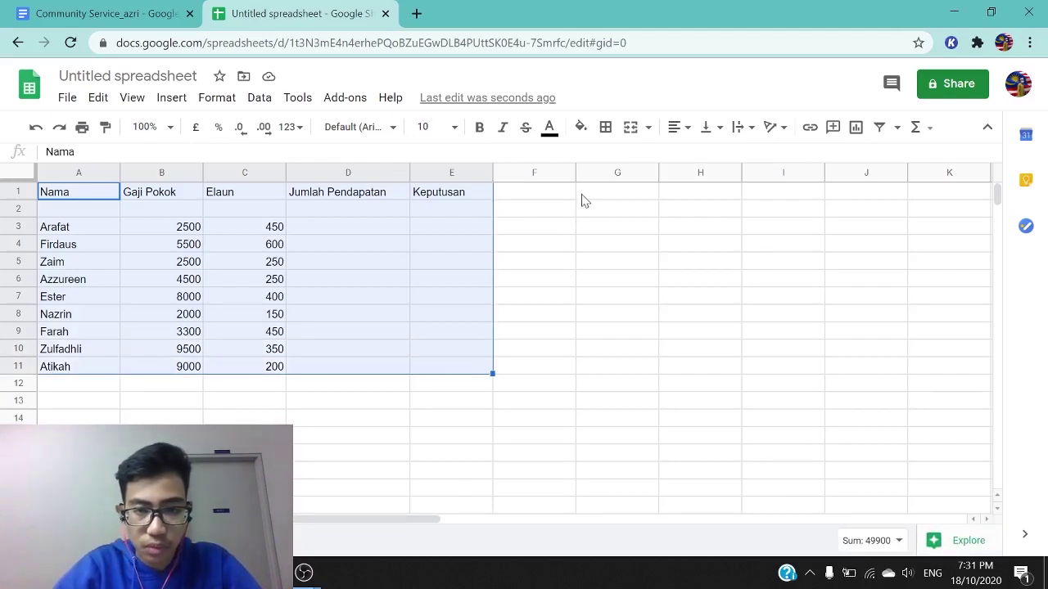
click(604, 134)
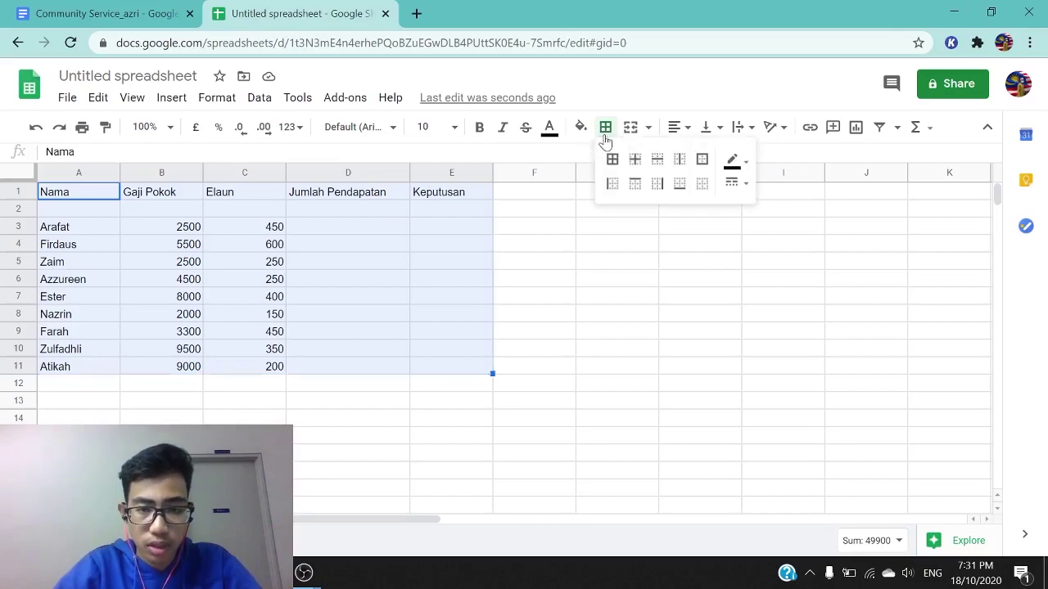
click(612, 160)
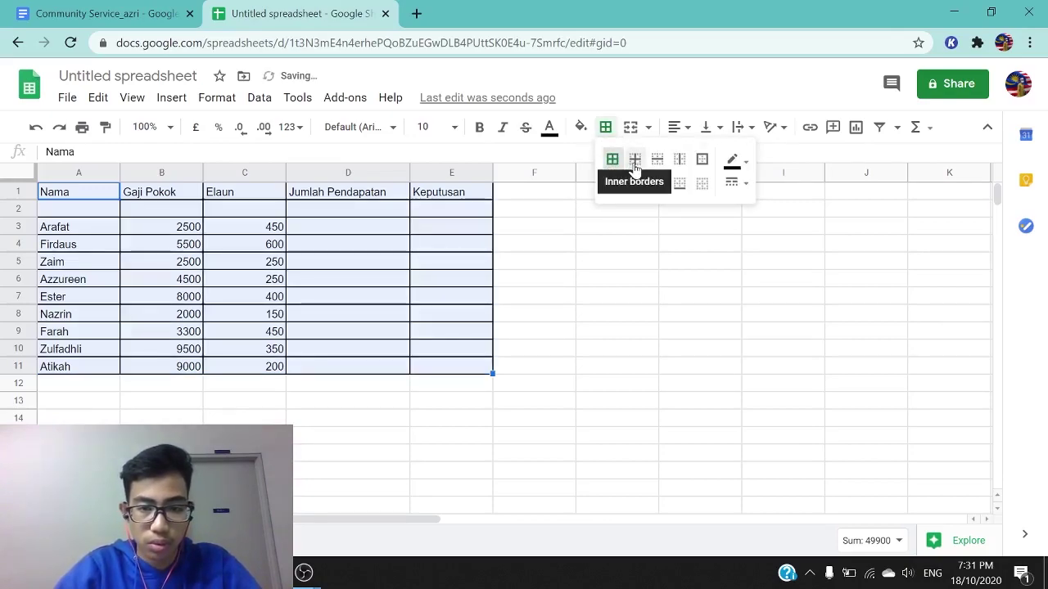
click(634, 168)
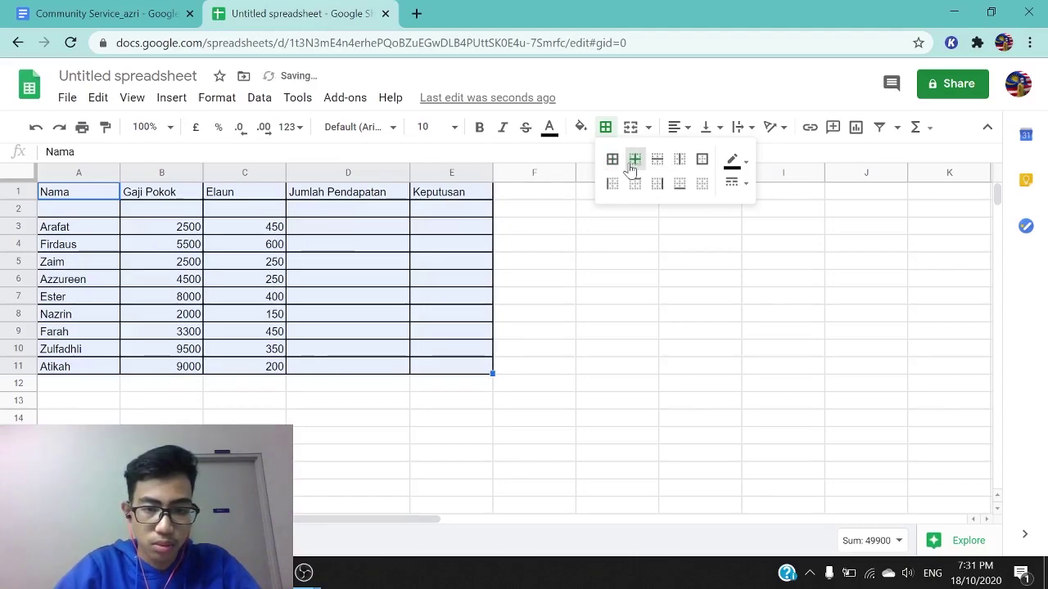
click(617, 166)
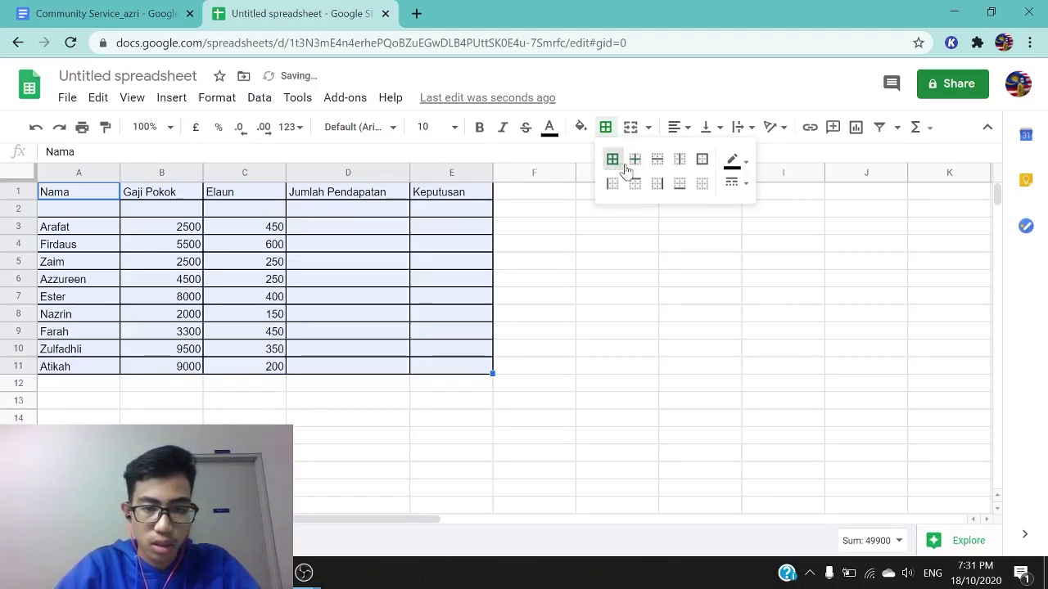
Try blue as the table's border colour and set it back to black.
click(732, 163)
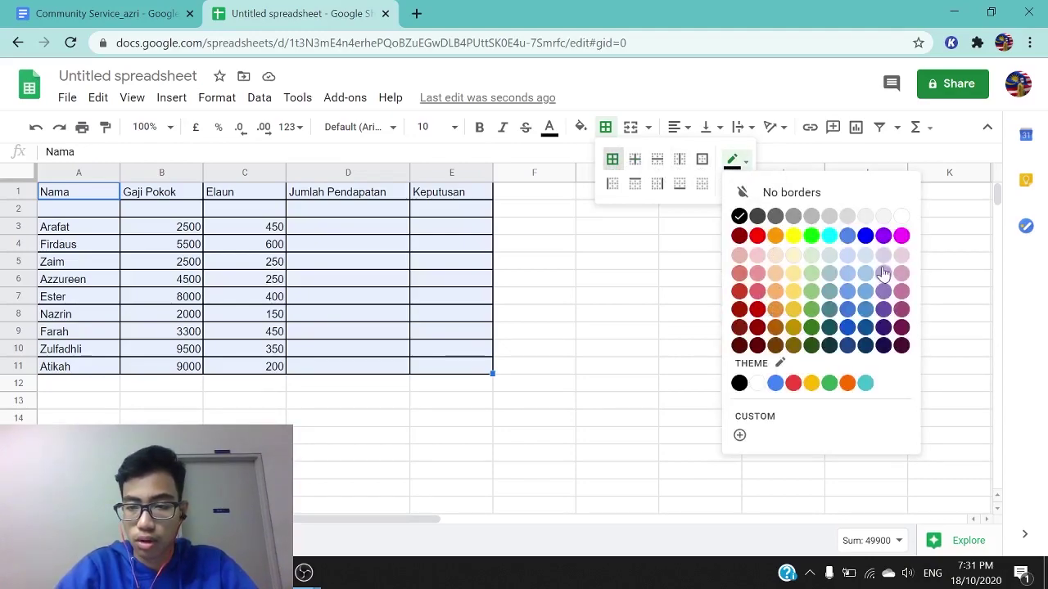
click(865, 237)
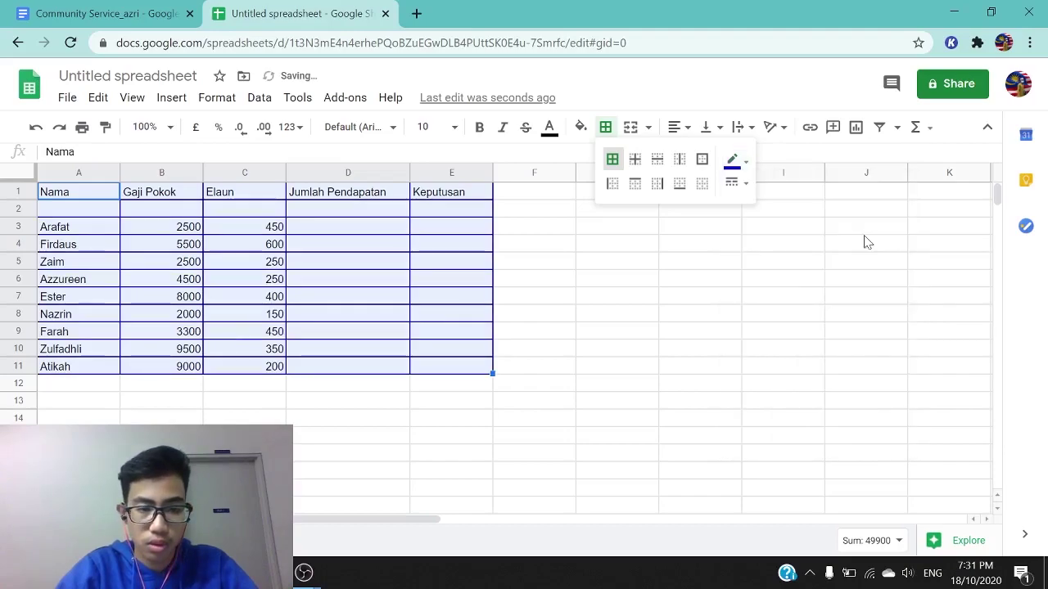
click(732, 160)
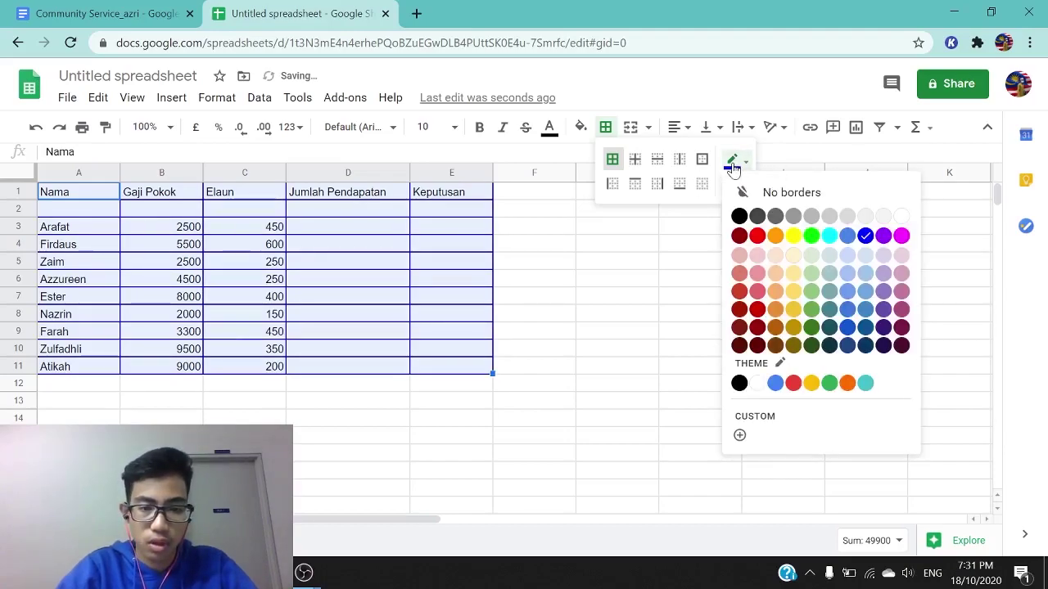
click(739, 218)
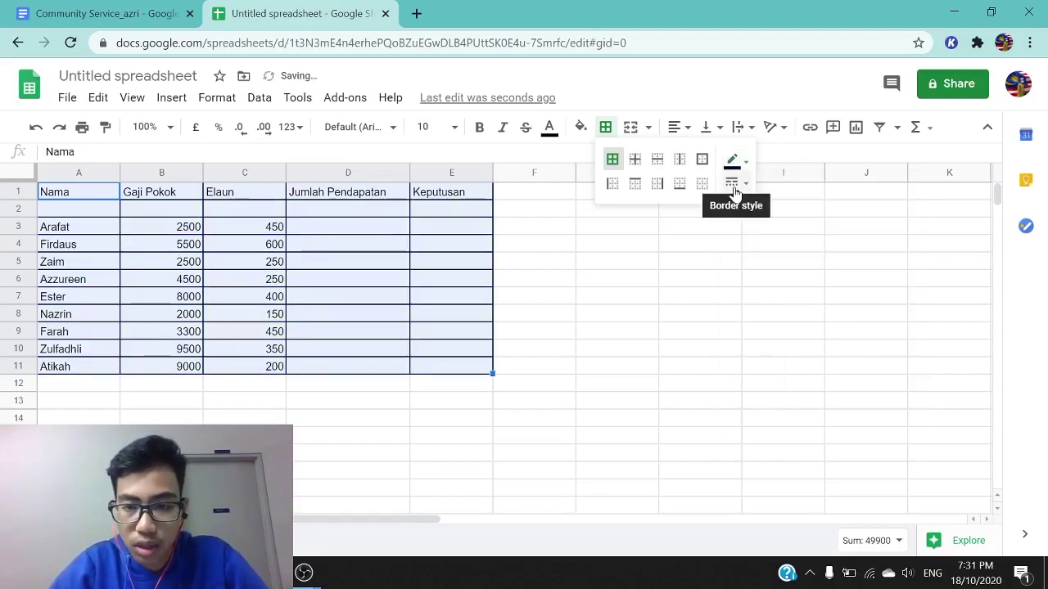
Try the thick and dotted border styles on the table, and settle on the medium solid line.
click(733, 187)
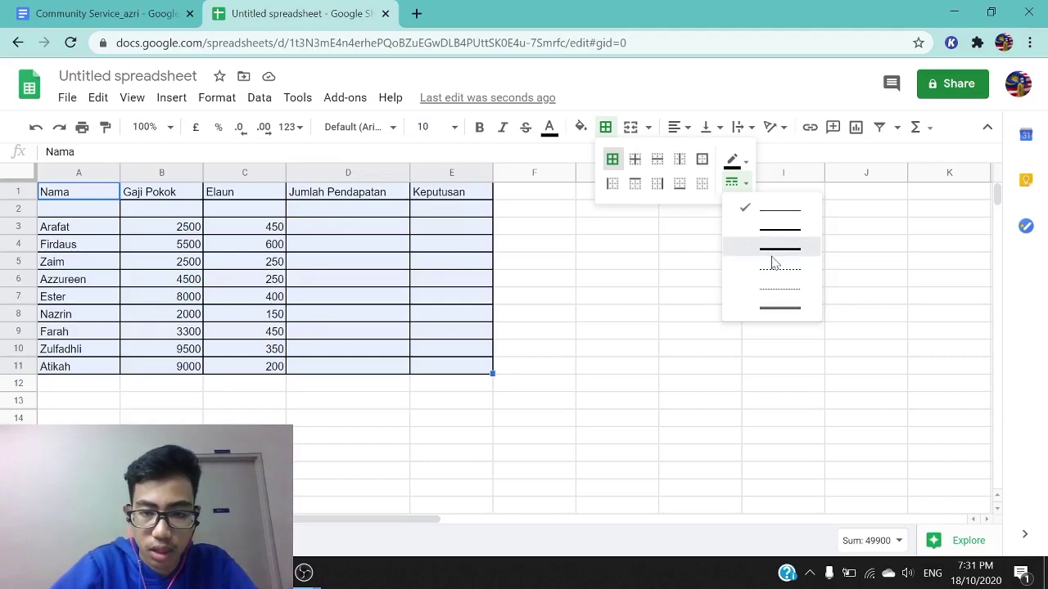
click(771, 255)
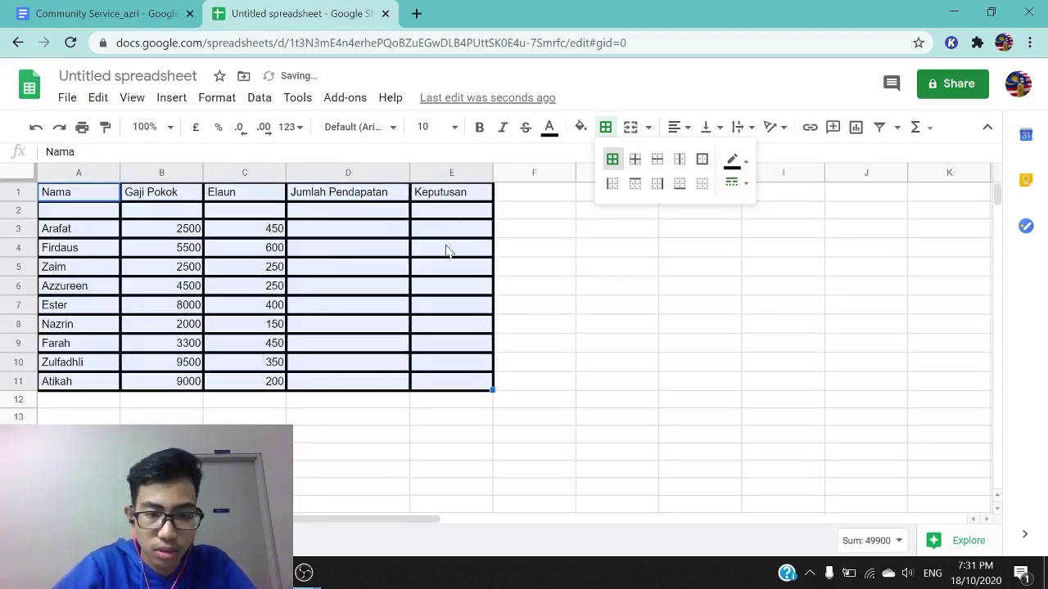
click(732, 185)
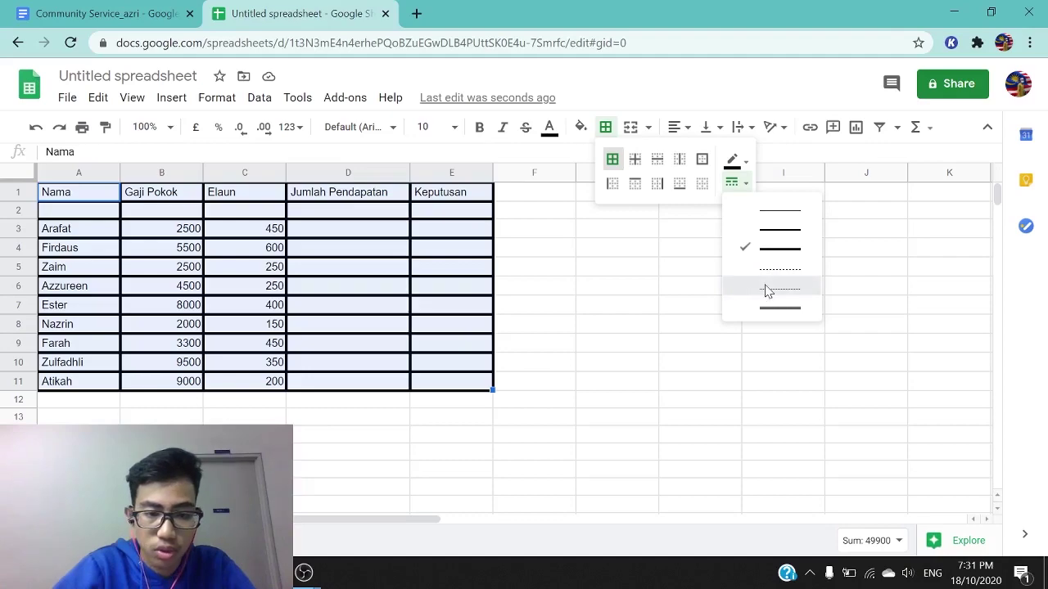
click(765, 292)
click(734, 178)
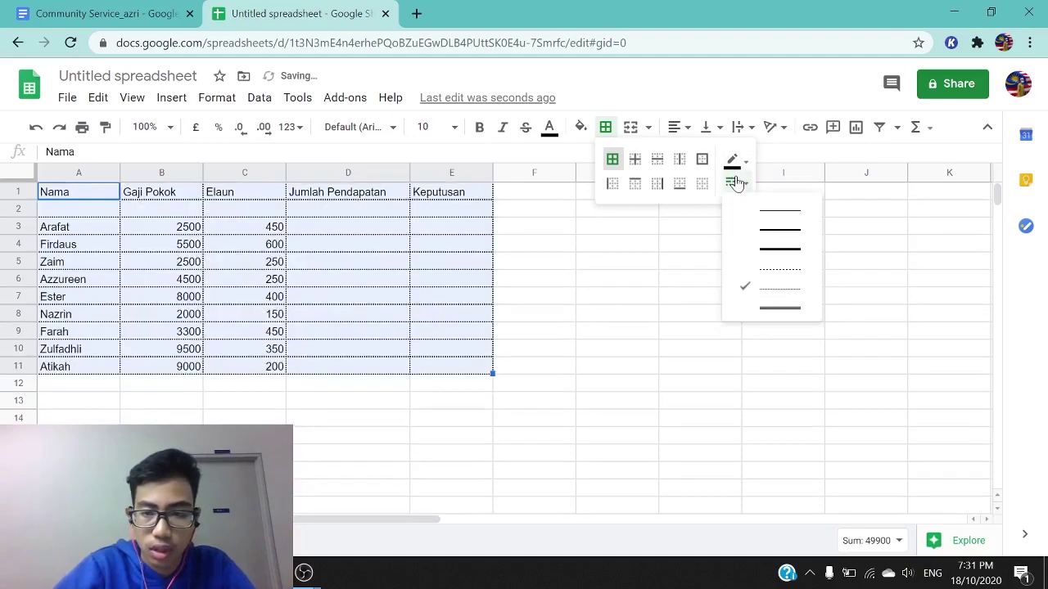
click(753, 231)
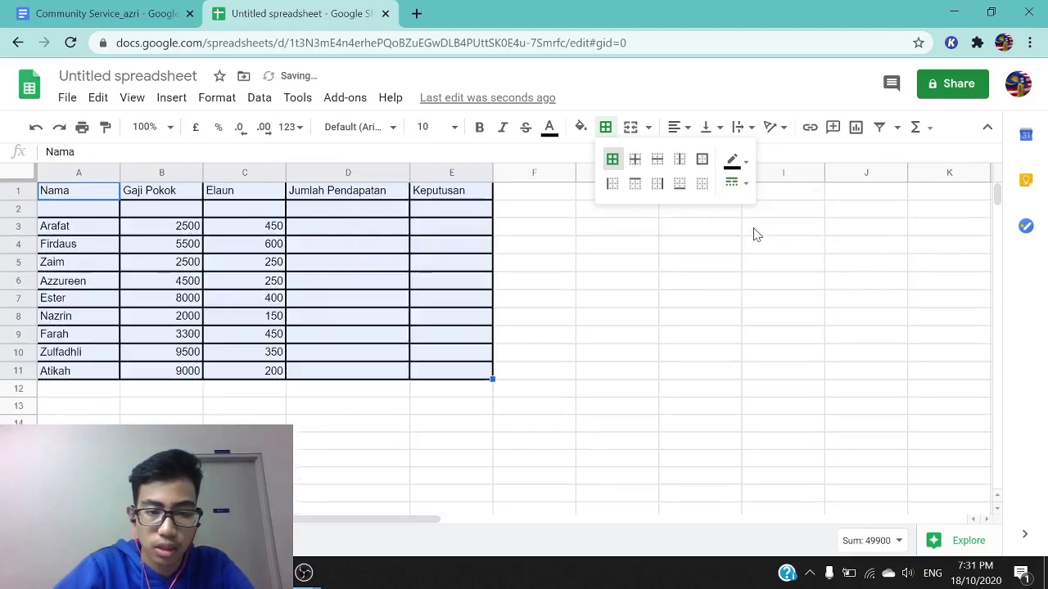
Enter the formula =B3+C3 in cell D3 to add the basic salary and allowance.
click(367, 230)
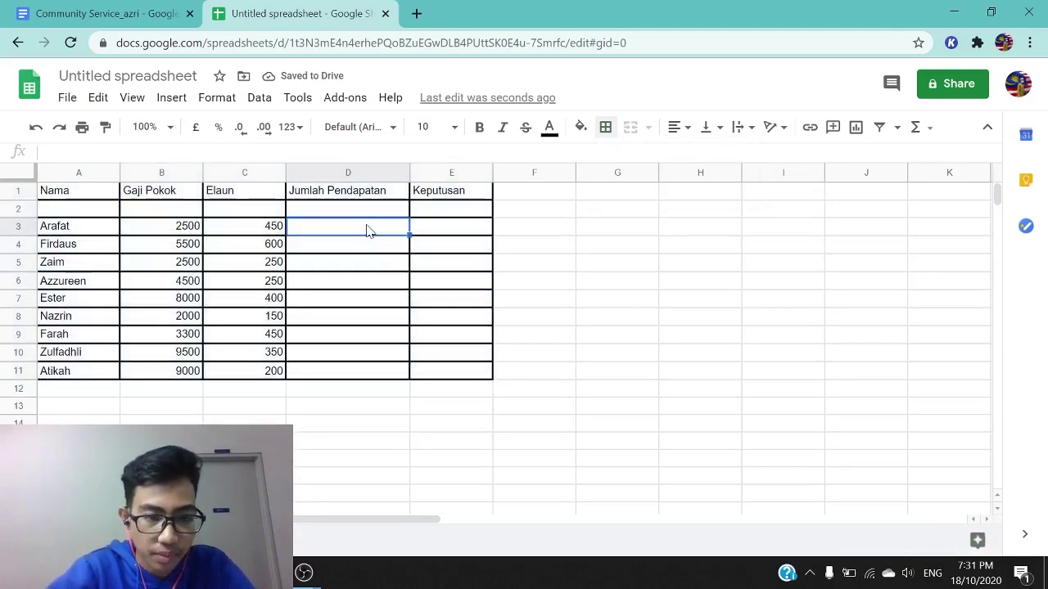
click(207, 234)
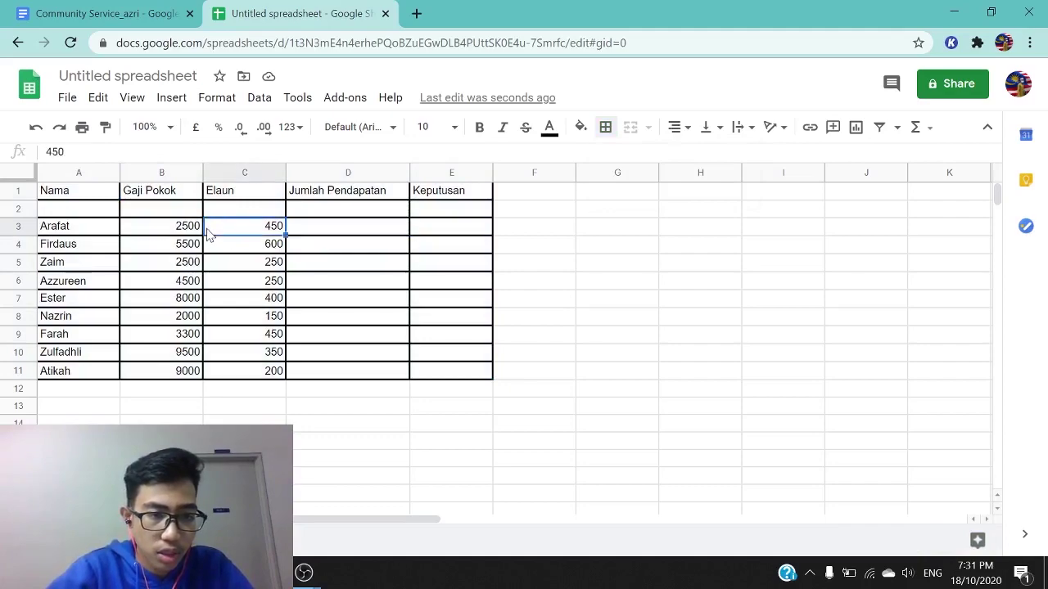
click(297, 235)
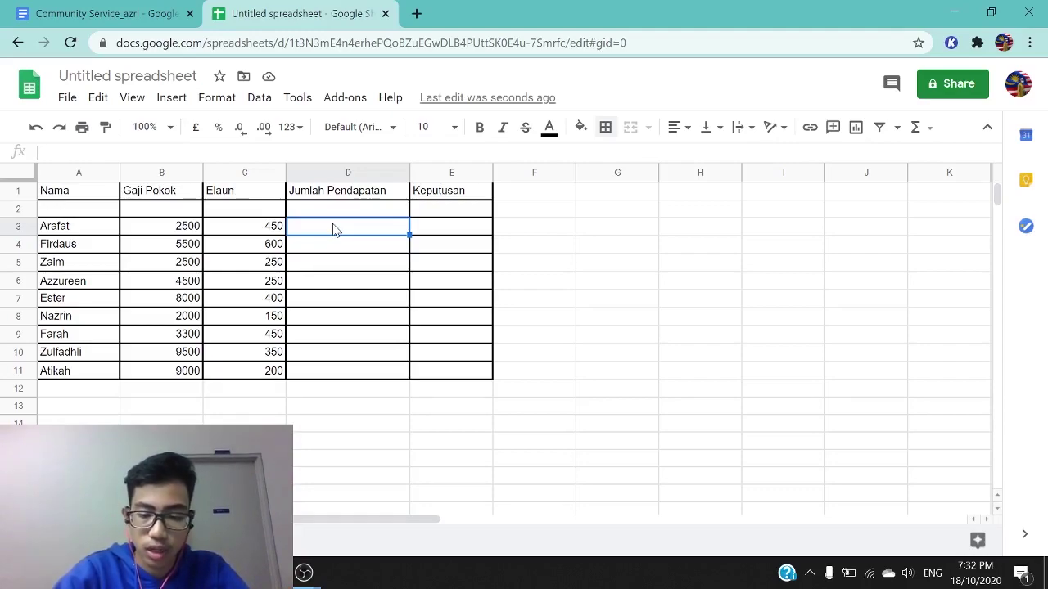
key(Return)
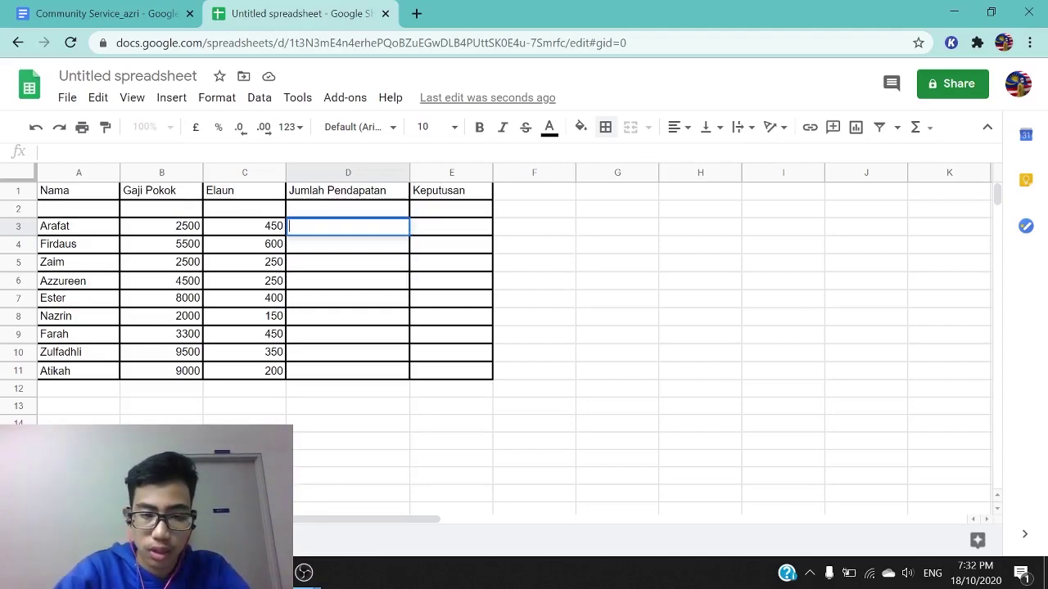
text(=)
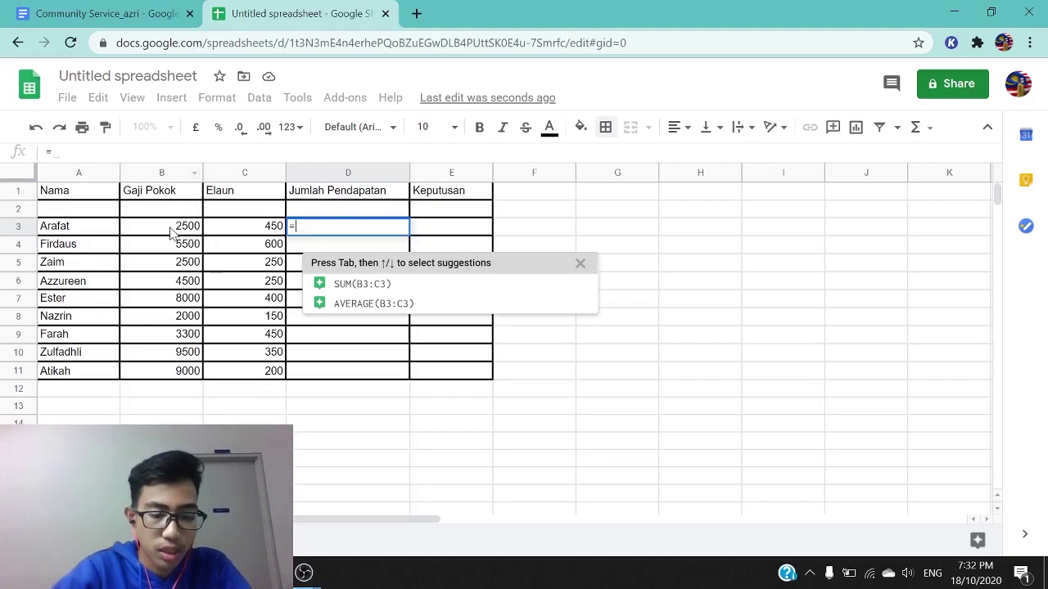
text(b3)
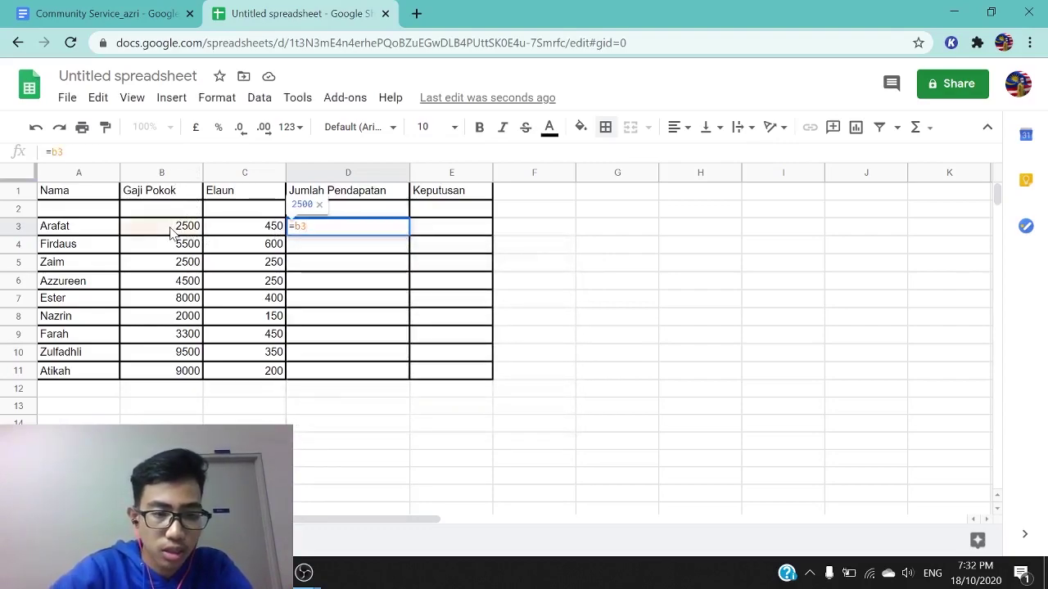
text(+)
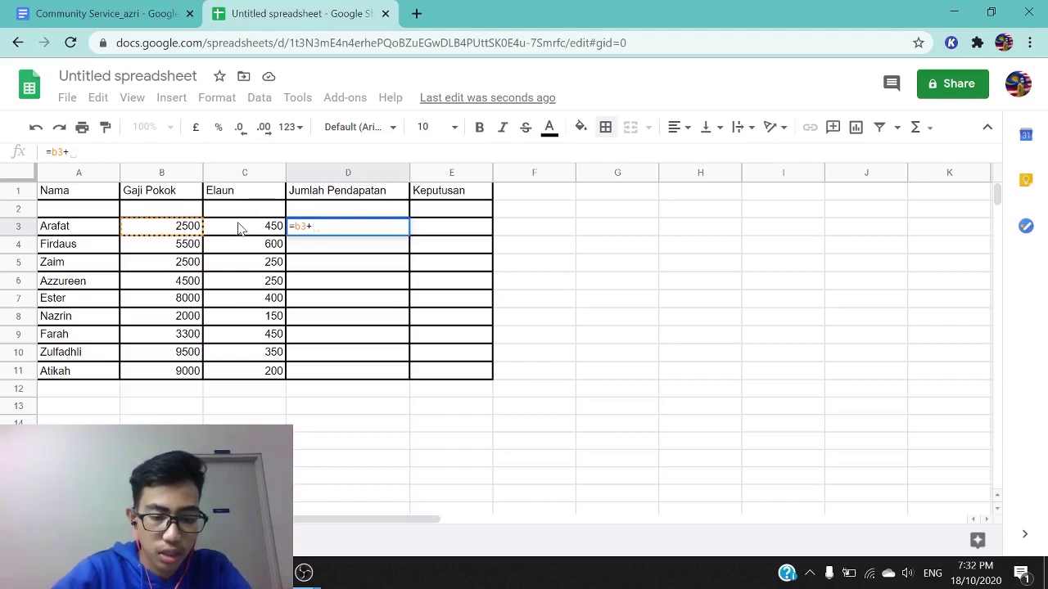
text(c3)
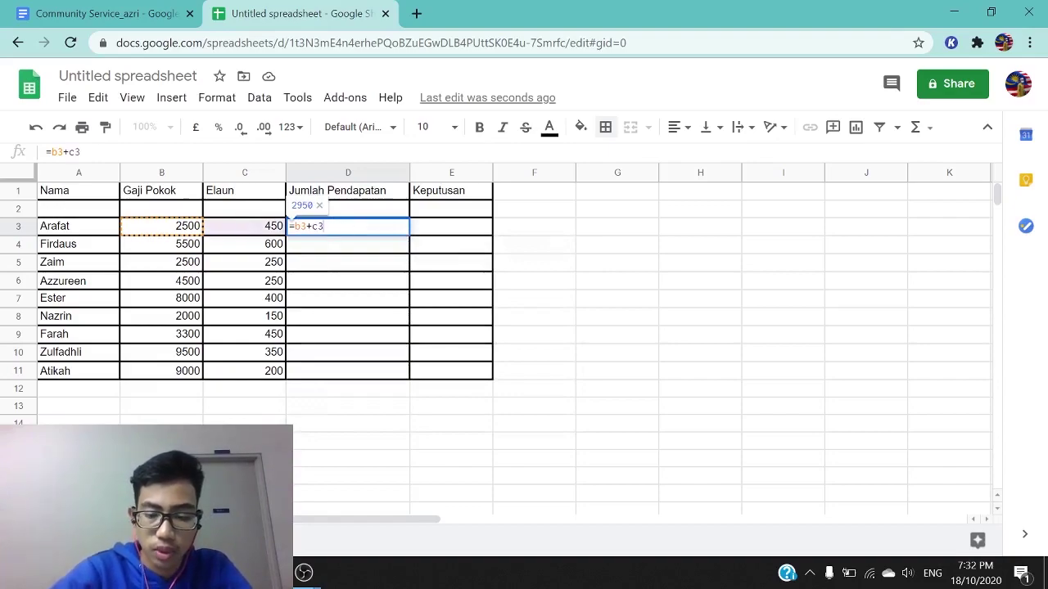
key(Return)
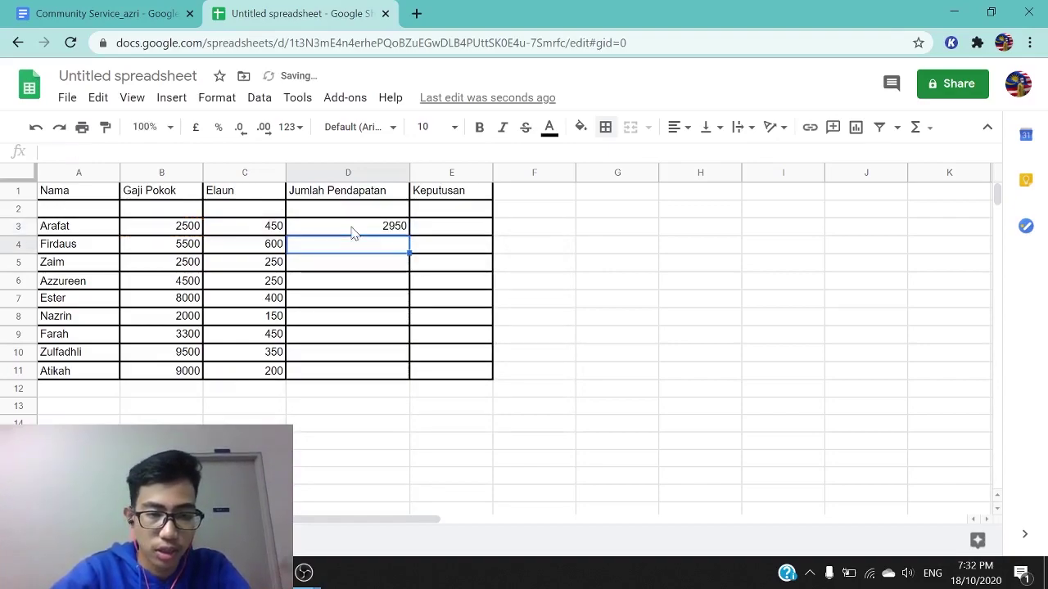
click(352, 232)
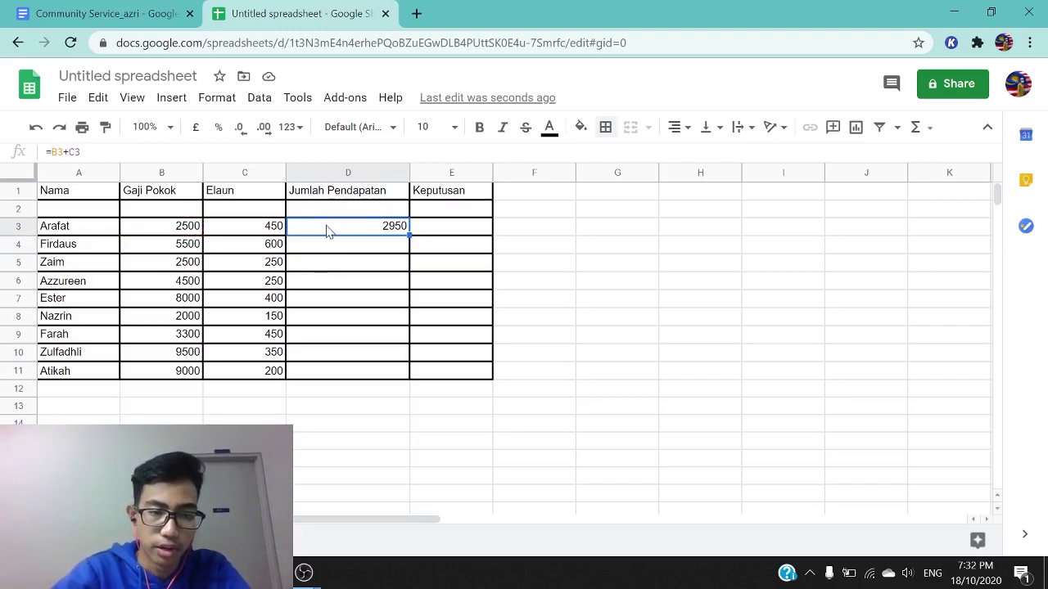
mouse_move(327, 229)
mouse_down()
mouse_move(192, 208)
mouse_move(320, 235)
mouse_up()
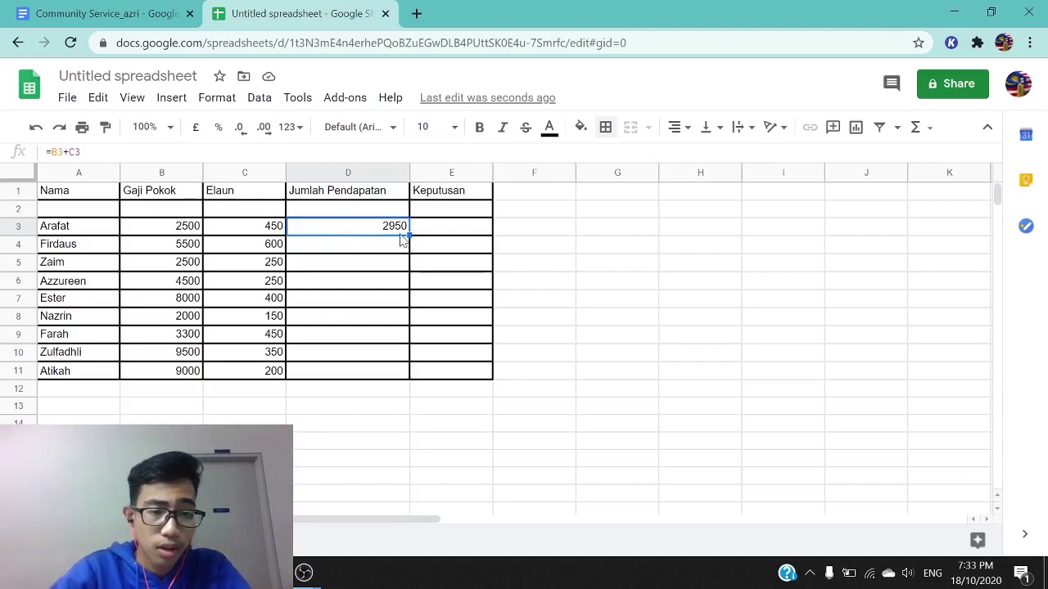
click(348, 253)
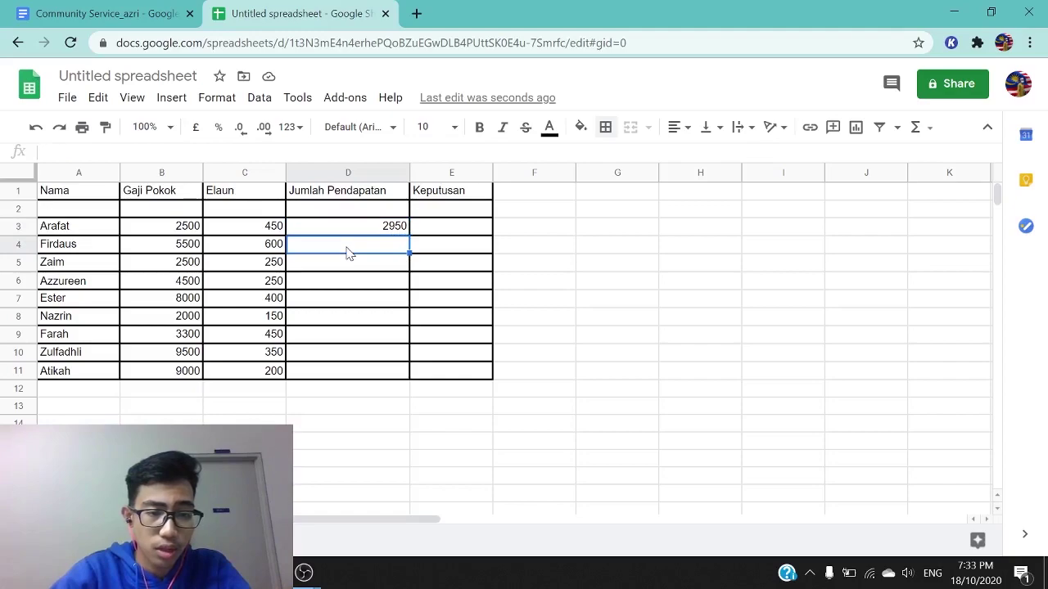
click(344, 263)
click(342, 282)
click(337, 247)
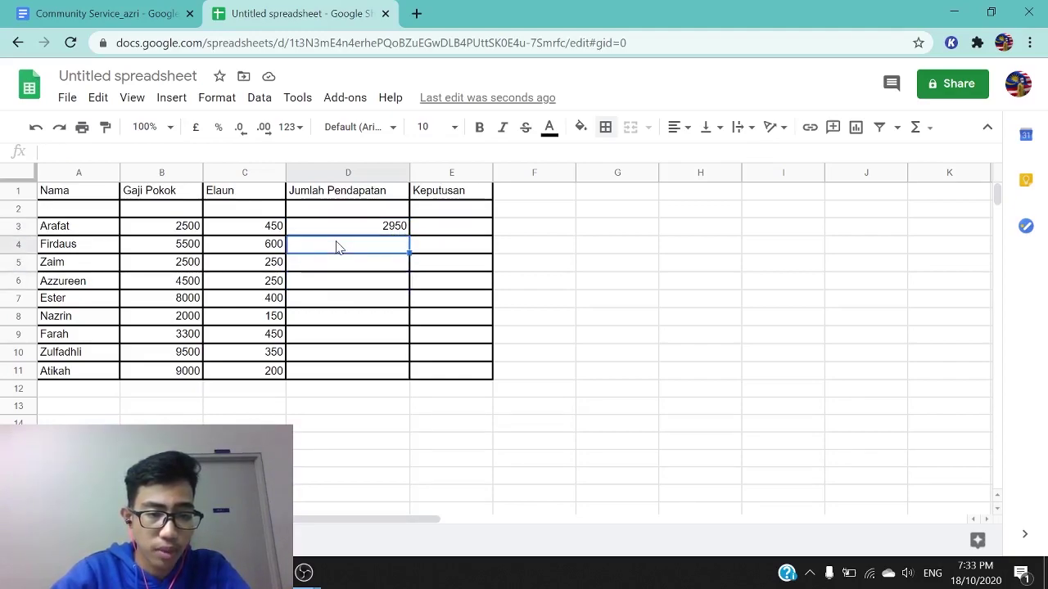
Fill the total income formula from D3 down to D11.
click(336, 232)
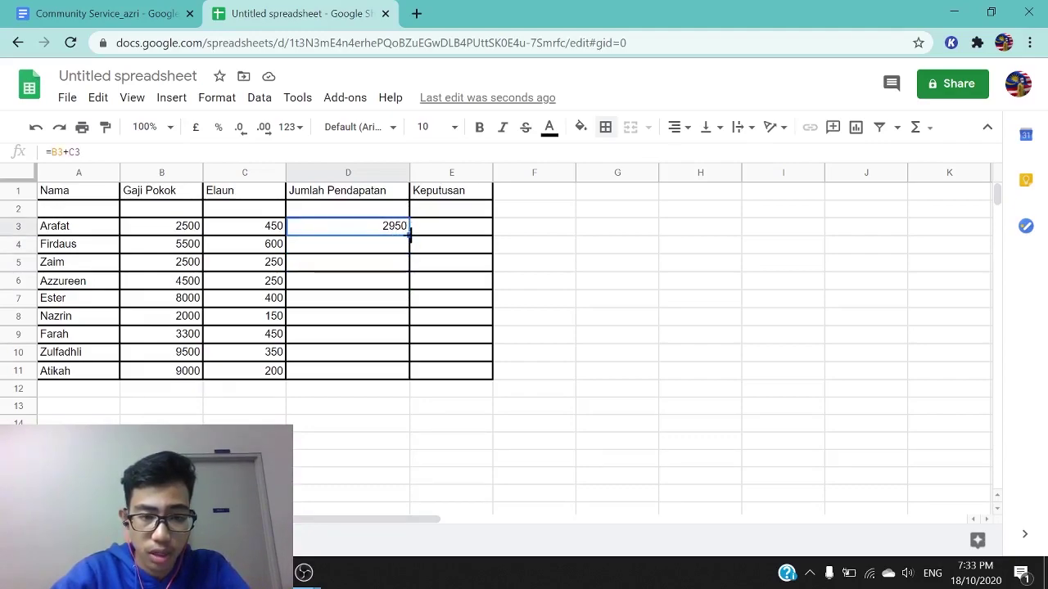
click(408, 238)
click(407, 231)
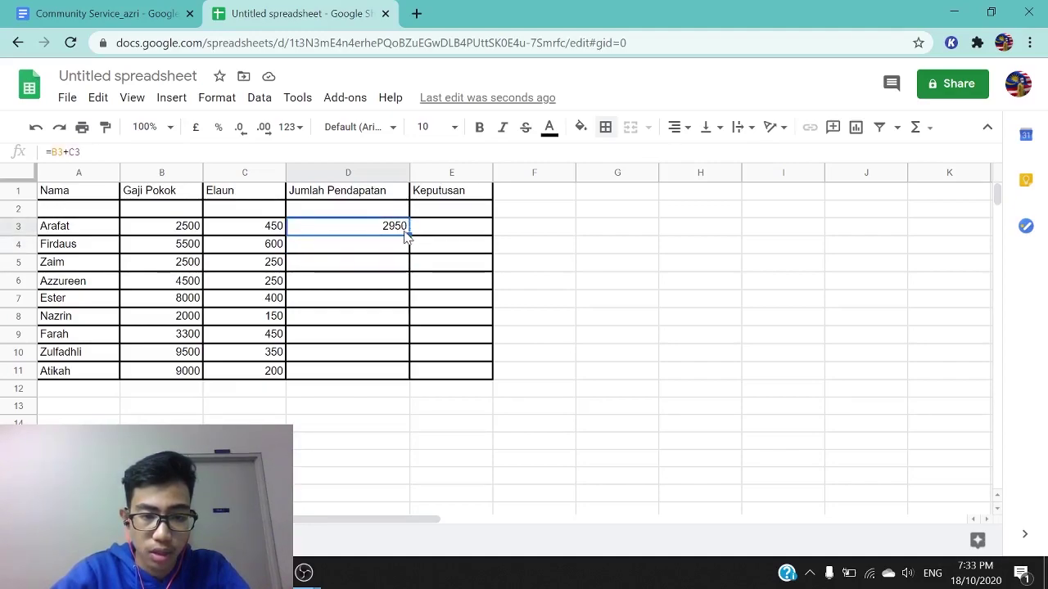
drag(407, 233, 407, 375)
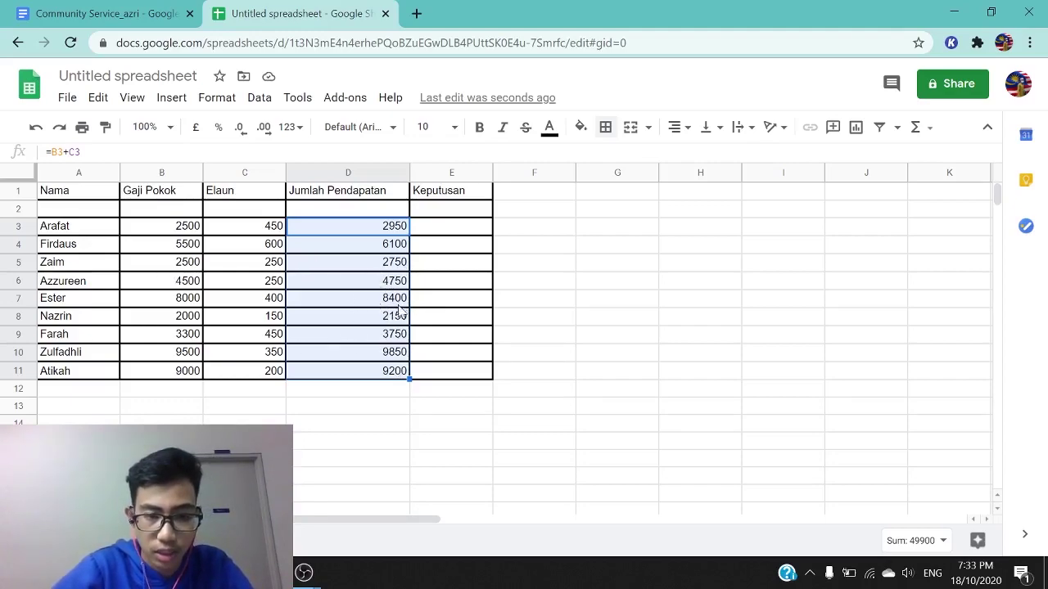
Switch to the Community Service document and examine the table of income ranges and their Keputusan results.
click(463, 229)
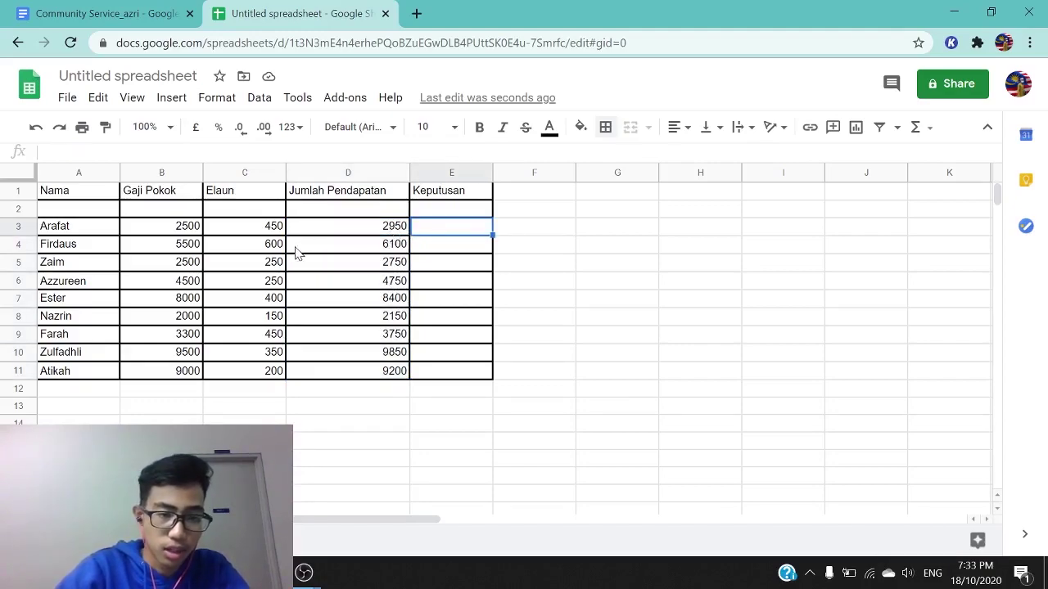
click(337, 249)
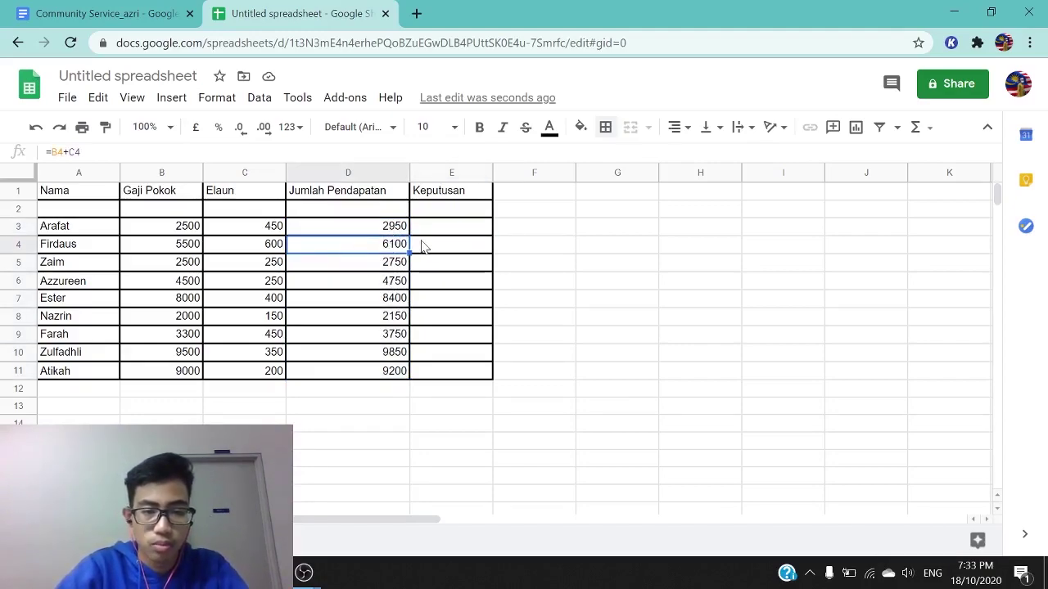
click(426, 231)
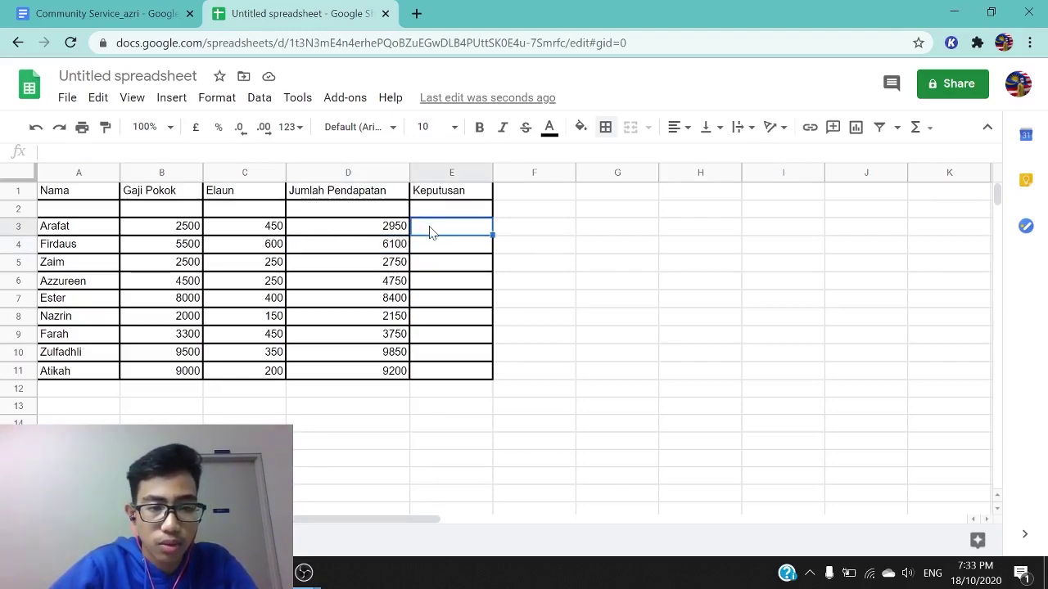
click(158, 26)
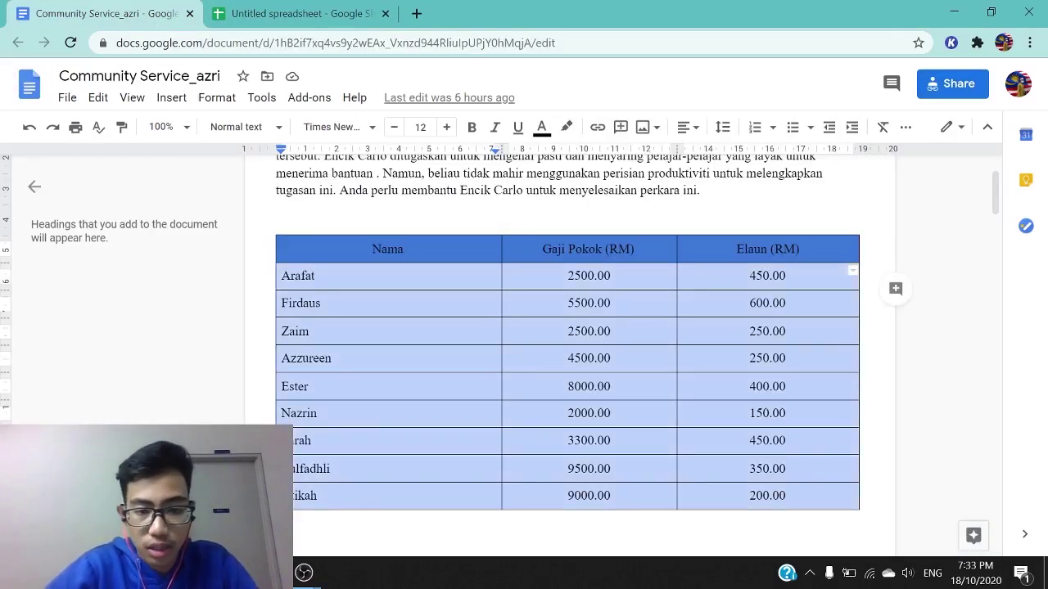
scroll(573, 352, down, 3)
click(277, 333)
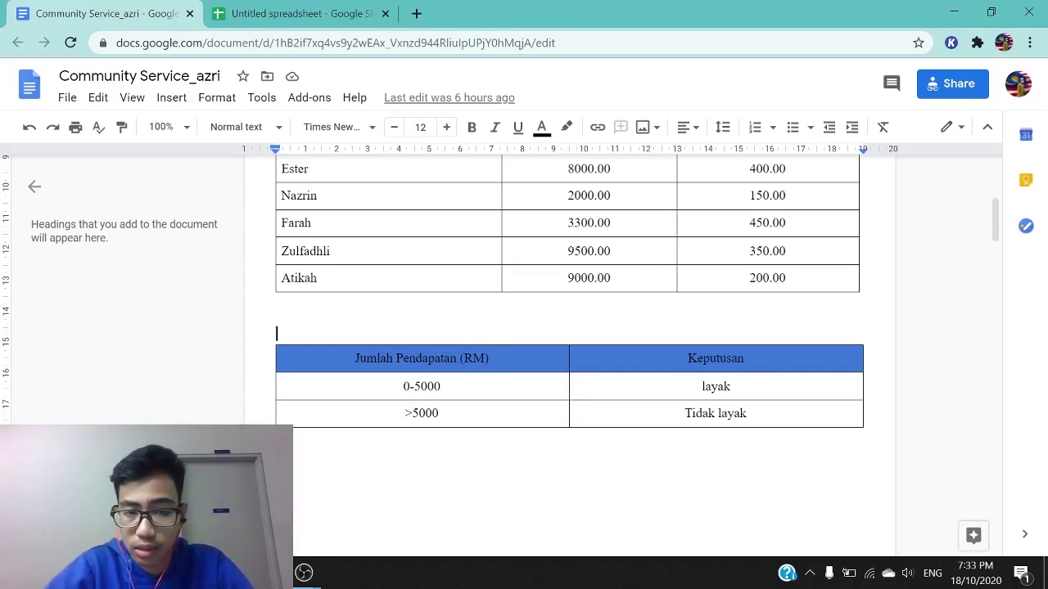
Return to the untitled spreadsheet and start an IF formula in E3 with the condition D3<5000.
click(304, 17)
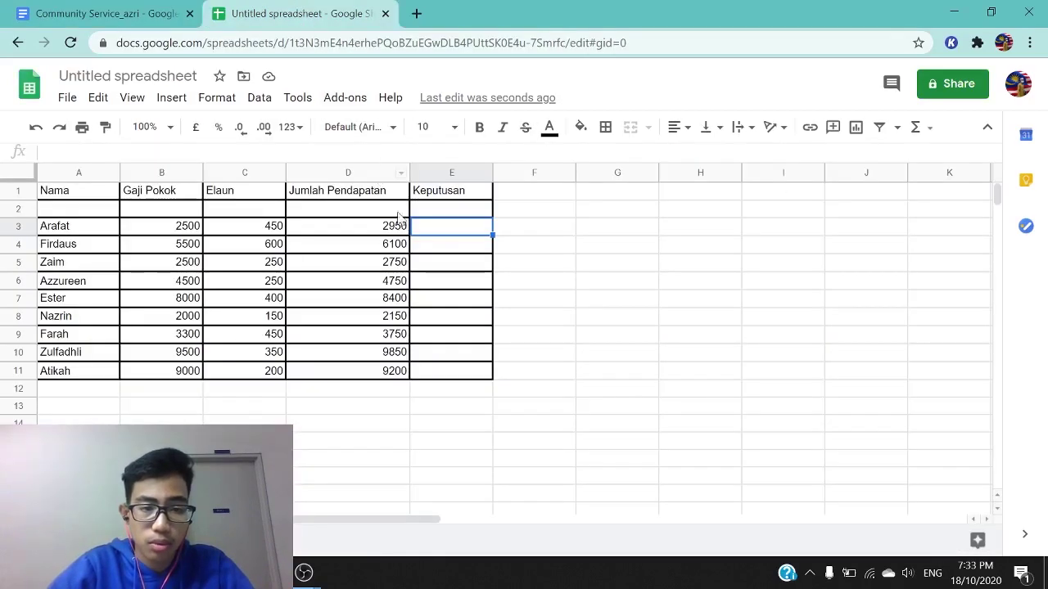
double_click(424, 231)
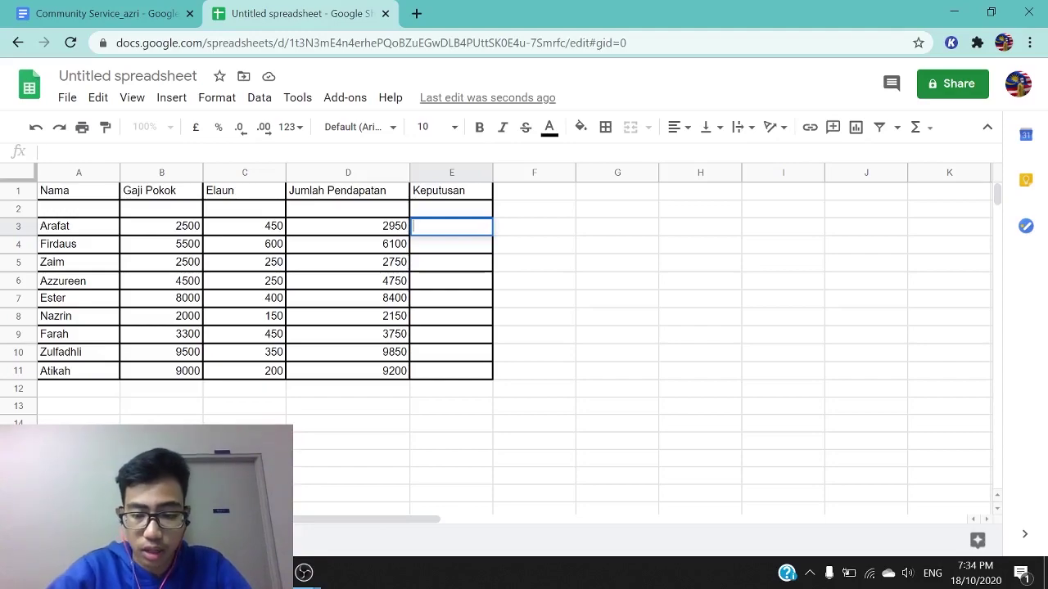
text(=)
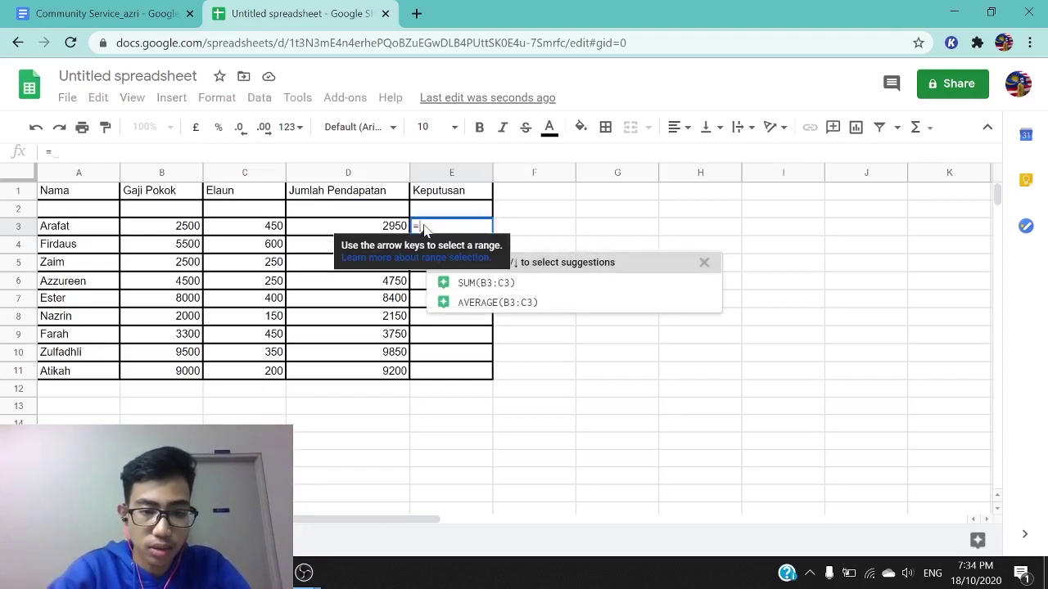
text(if)
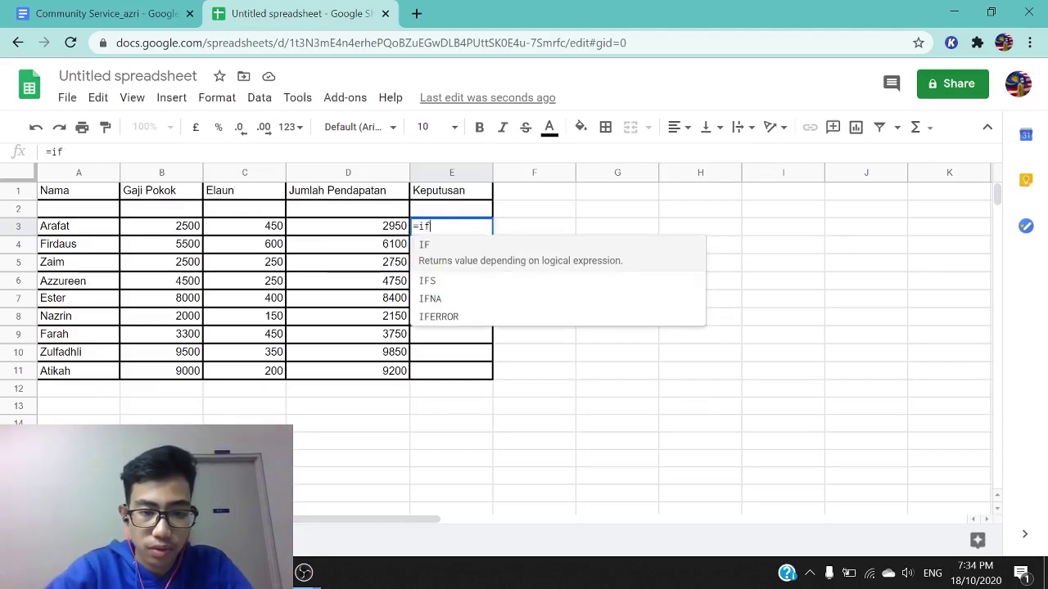
click(437, 250)
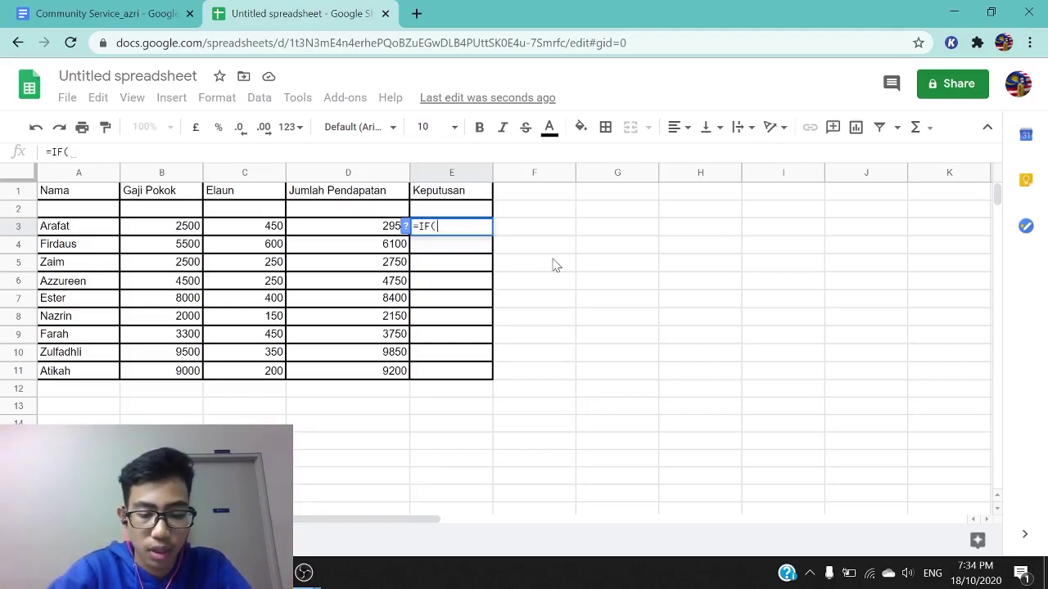
text(d3)
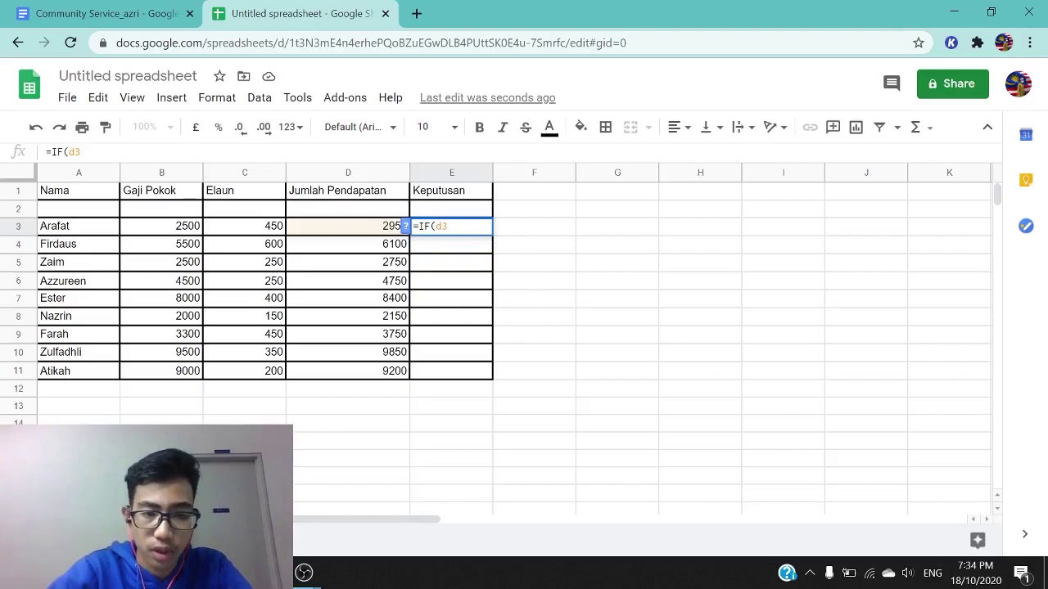
text(<)
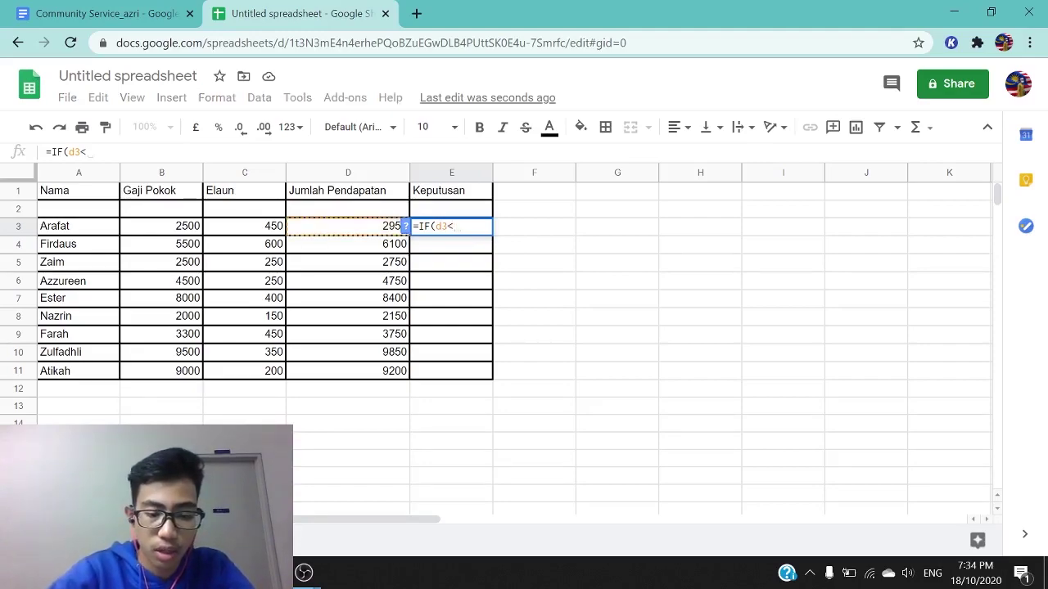
text(5000)
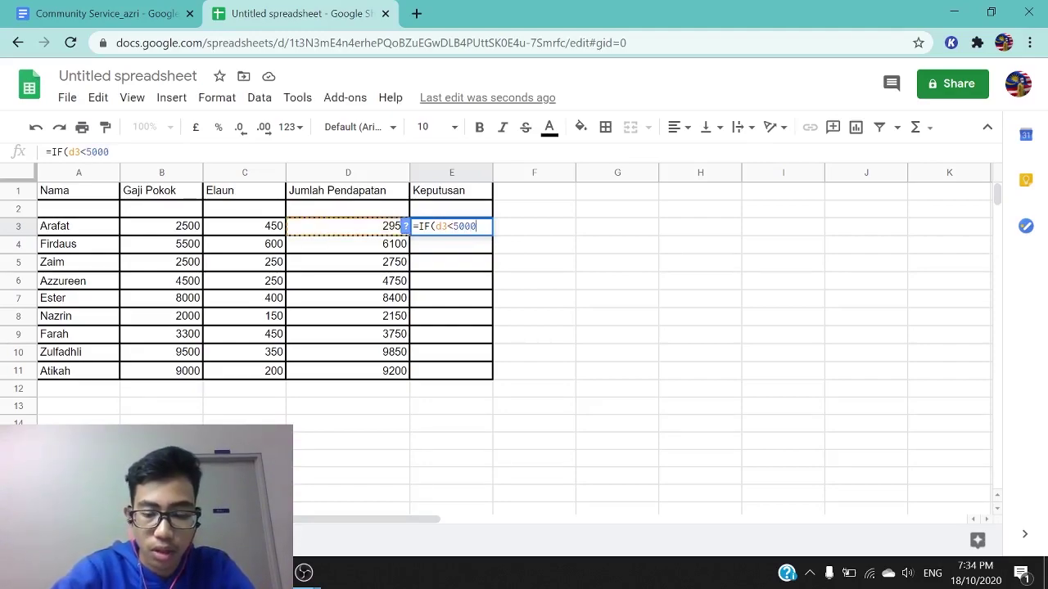
Add "layak" as the value if true in the E3 formula, followed by a comma for the next argument.
text(,)
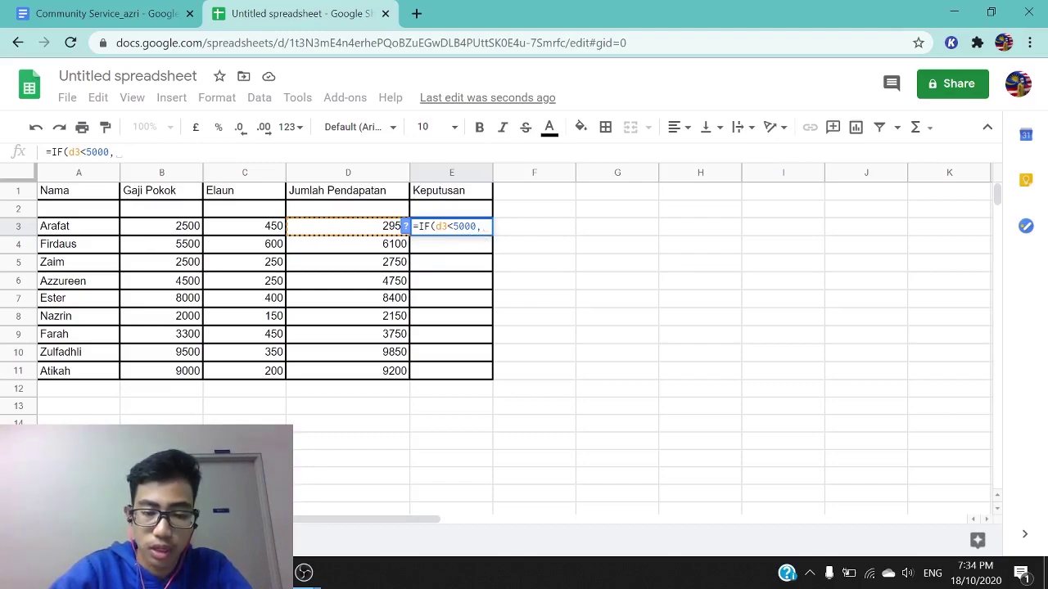
text(")
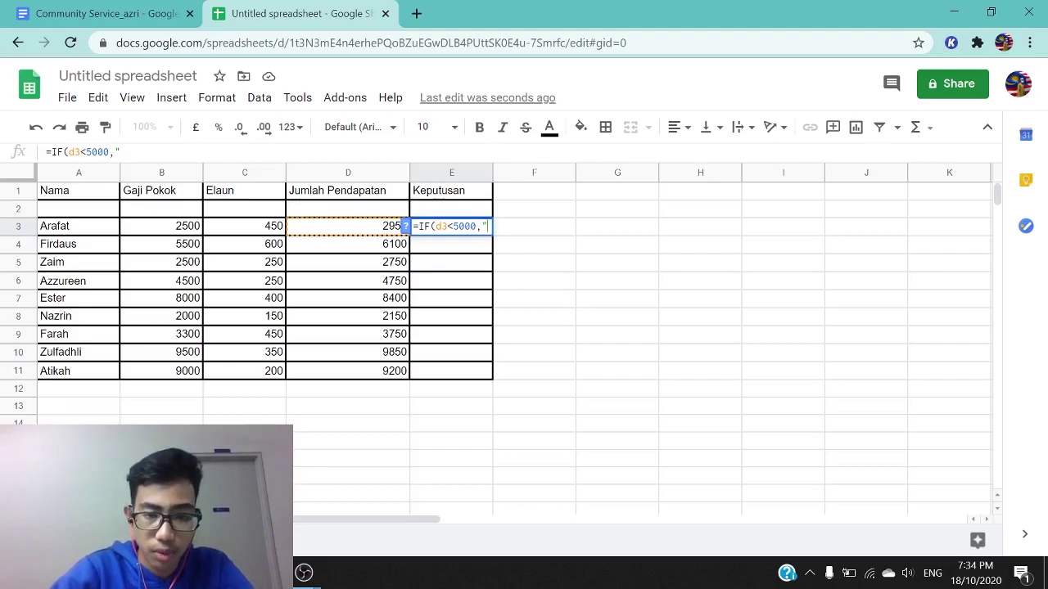
text(layak)
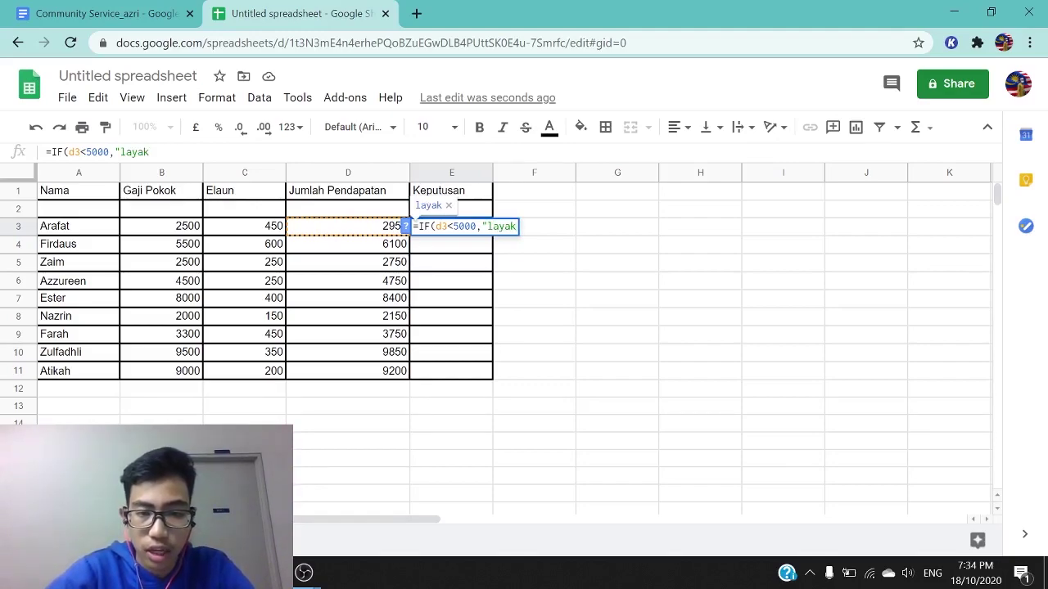
text(")
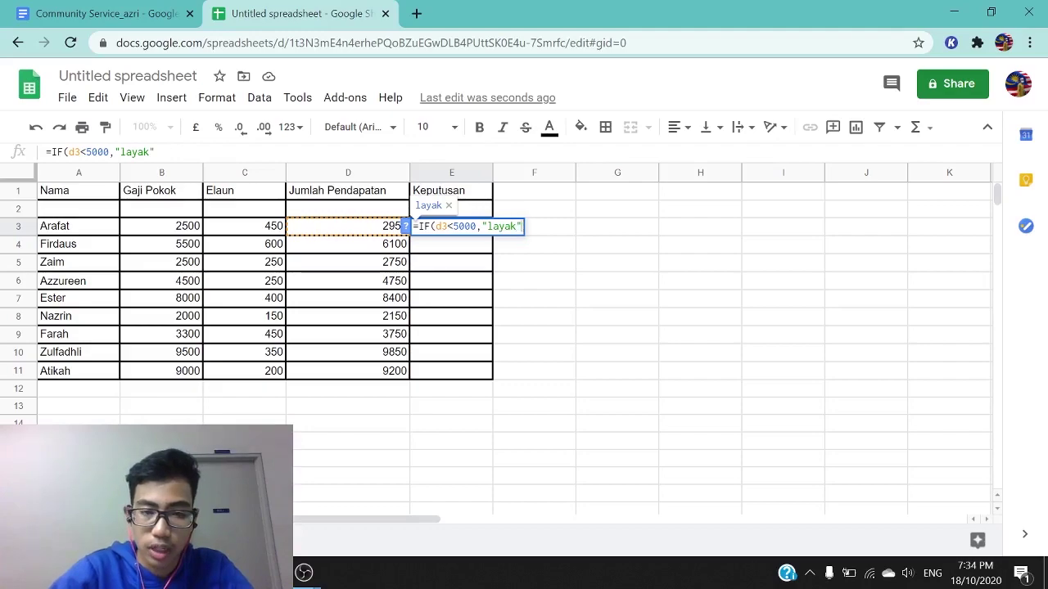
text(,)
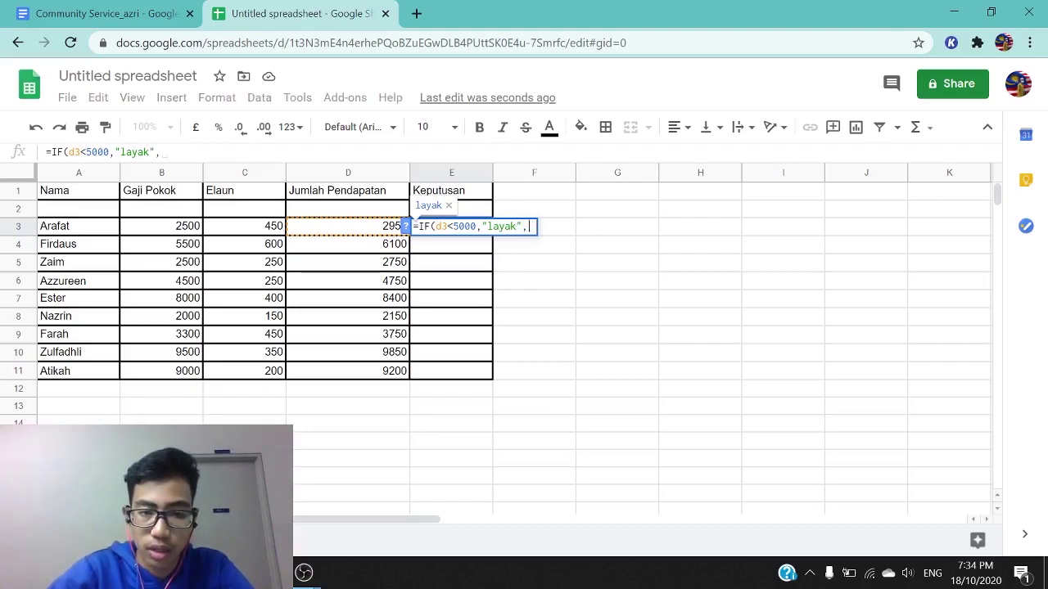
Check the document's Keputusan table, and nest a second IF with the condition D3>5000 in the E3 formula.
click(122, 13)
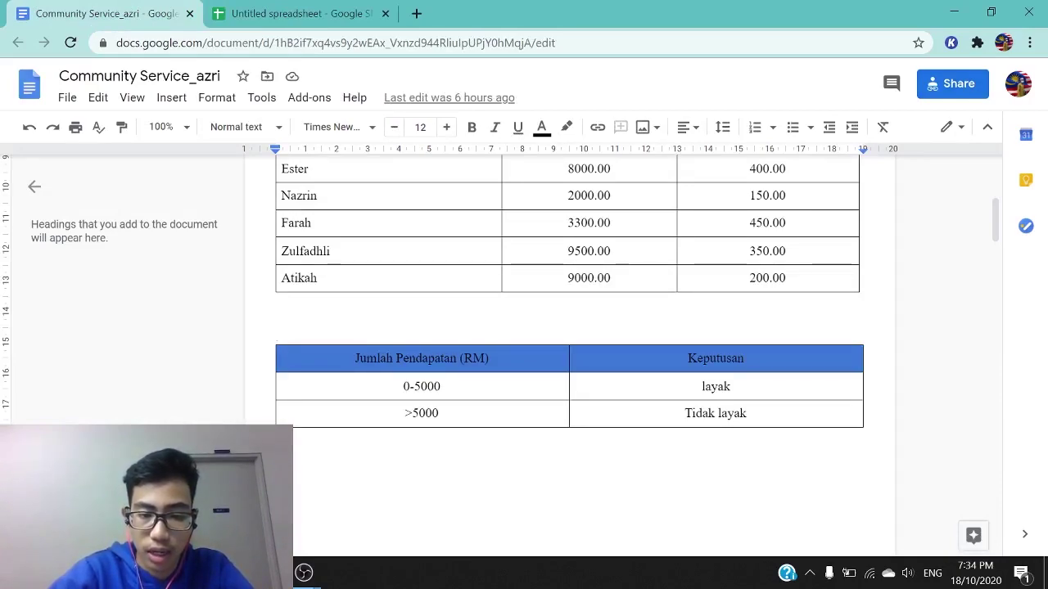
click(295, 13)
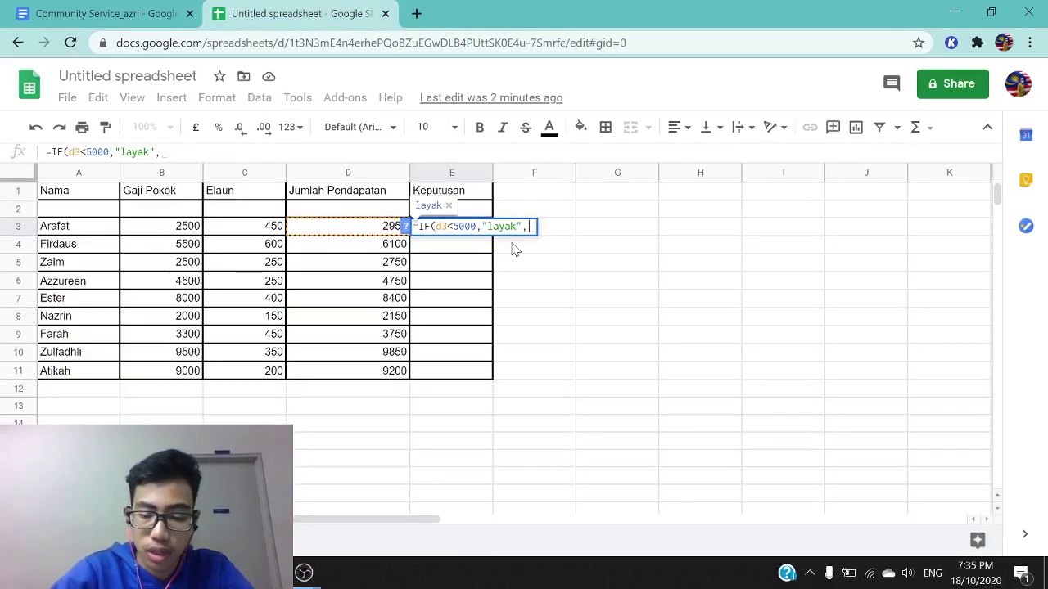
text(if)
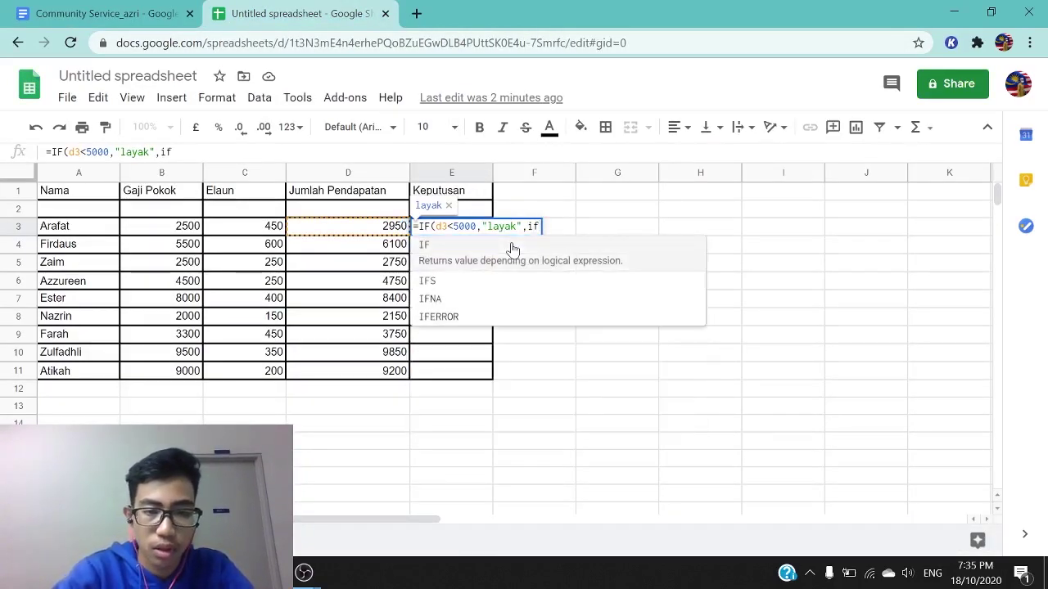
click(505, 248)
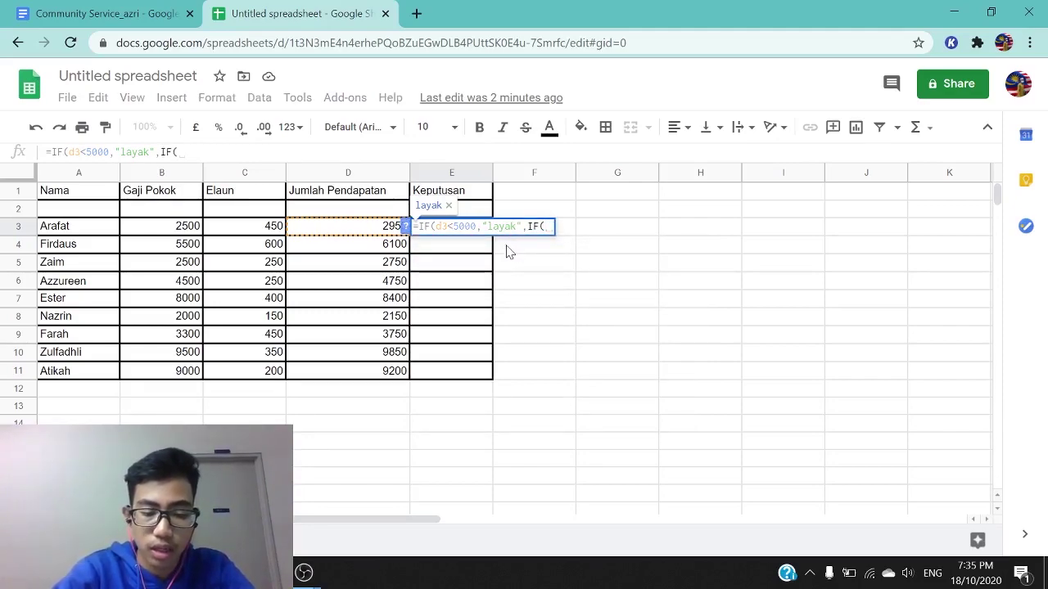
text(d3)
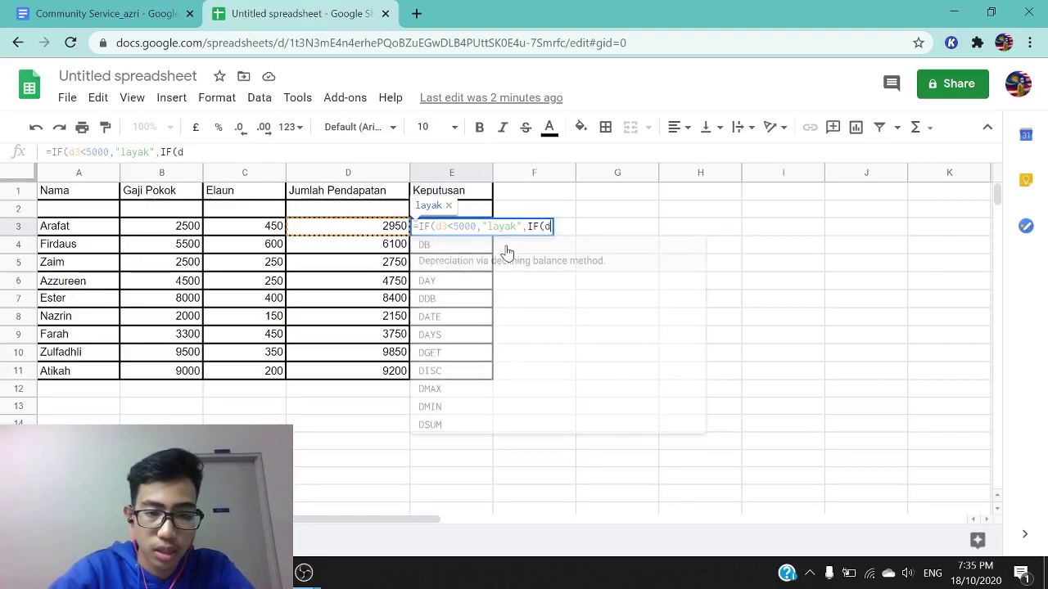
text(>)
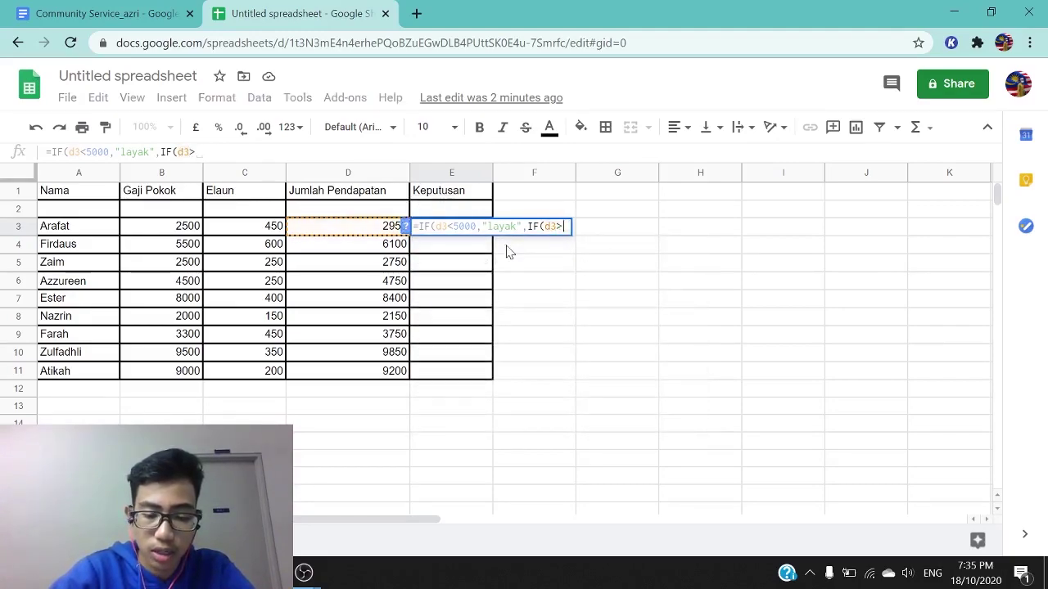
text(5000)
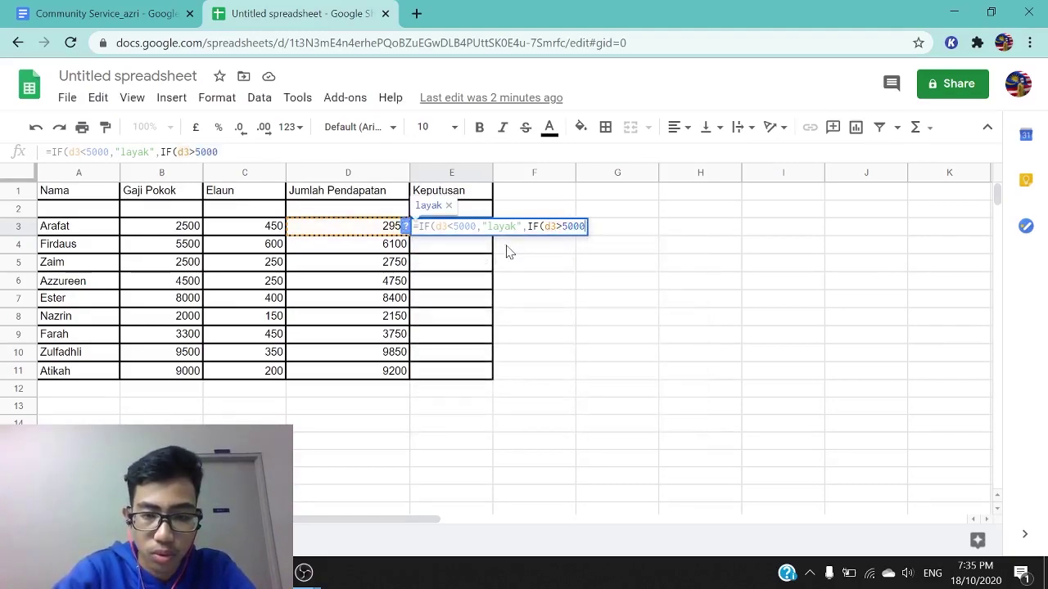
text(,)
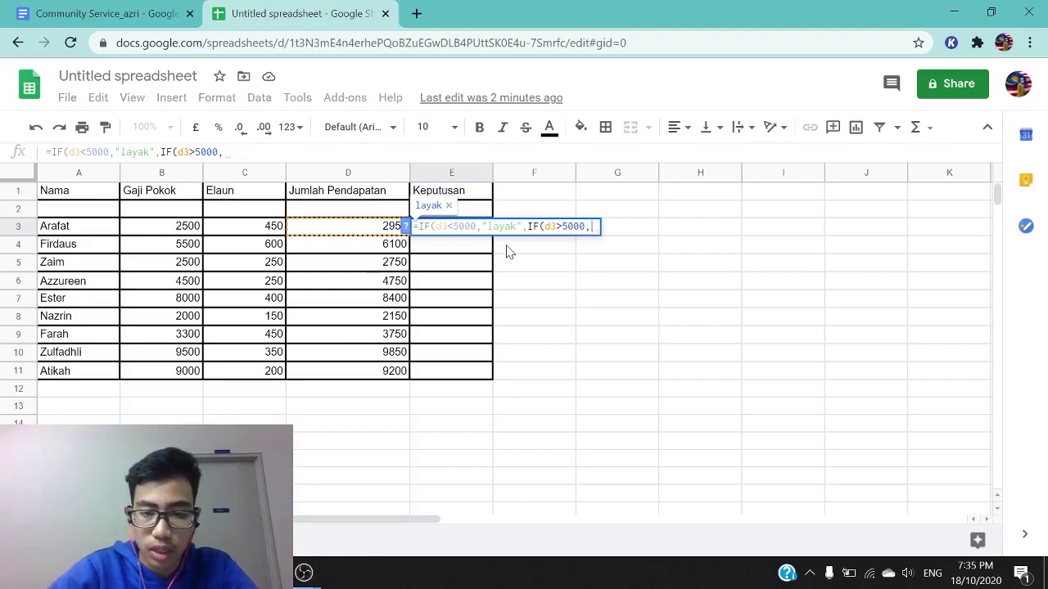
Add "Tidak Layak" as the nested IF's value if true and enter the completed formula in E3.
text(")
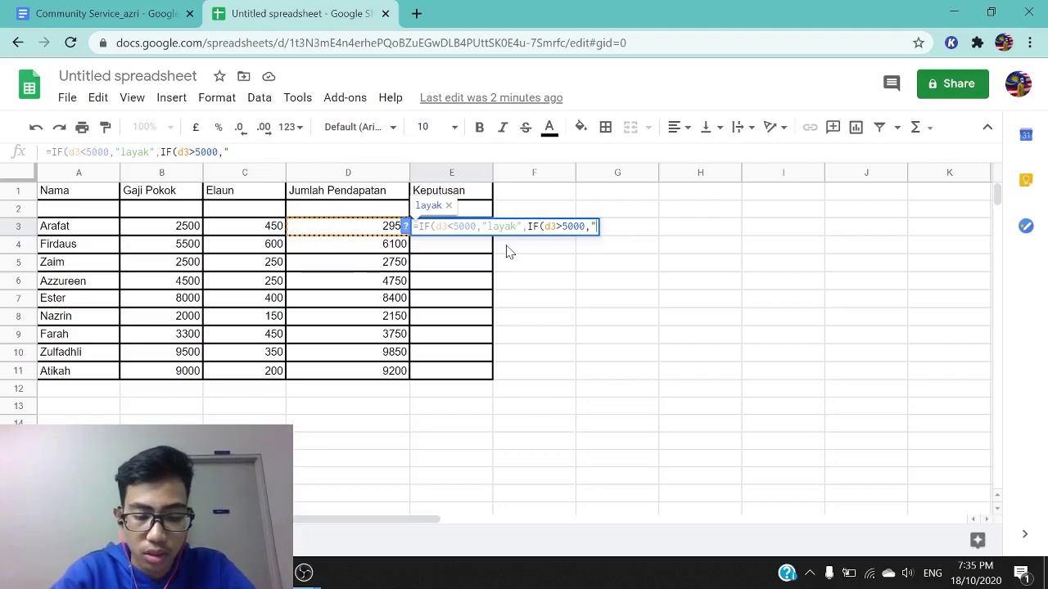
text(Tidak LAya)
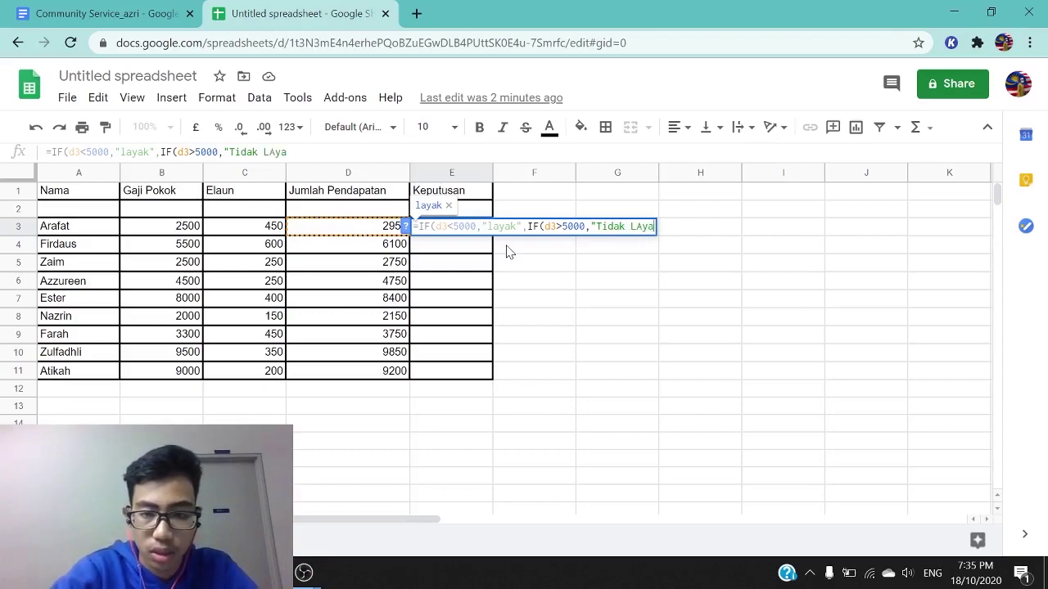
key(BackSpace)
key(BackSpace)
key(BackSpace)
text(ayak)
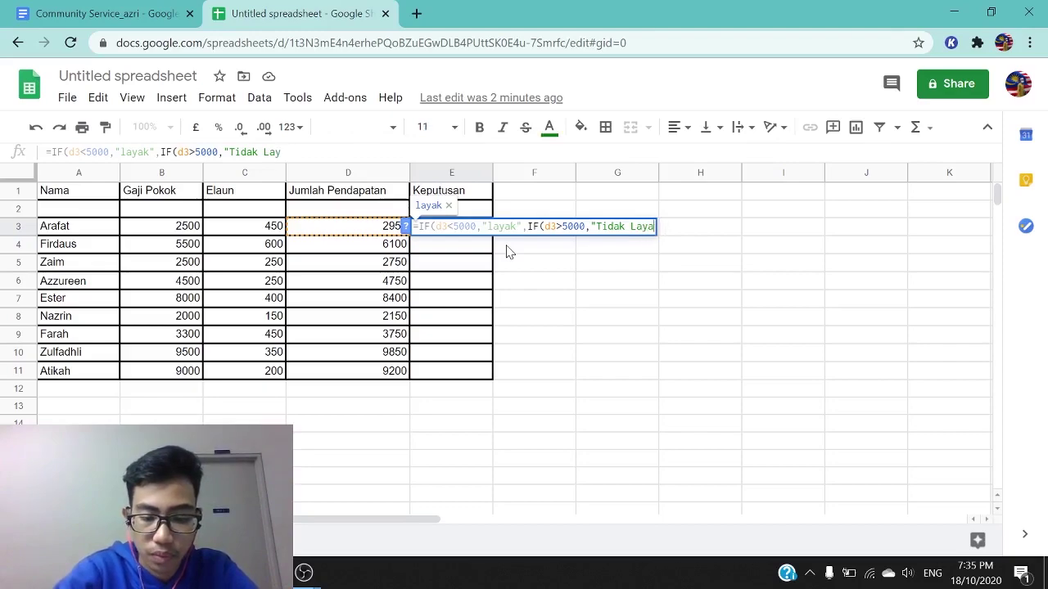
text(")
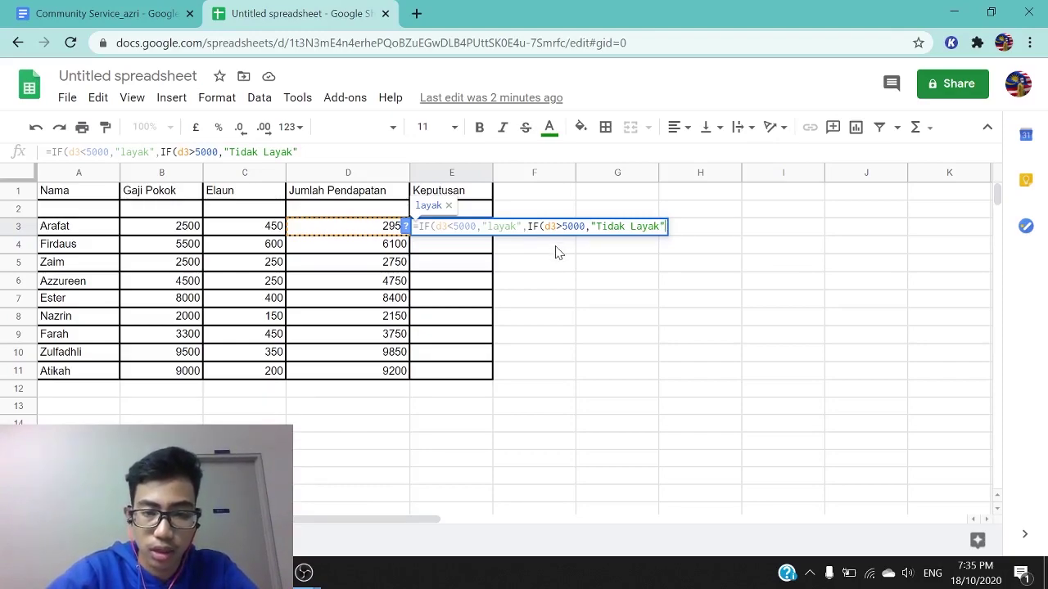
key(Return)
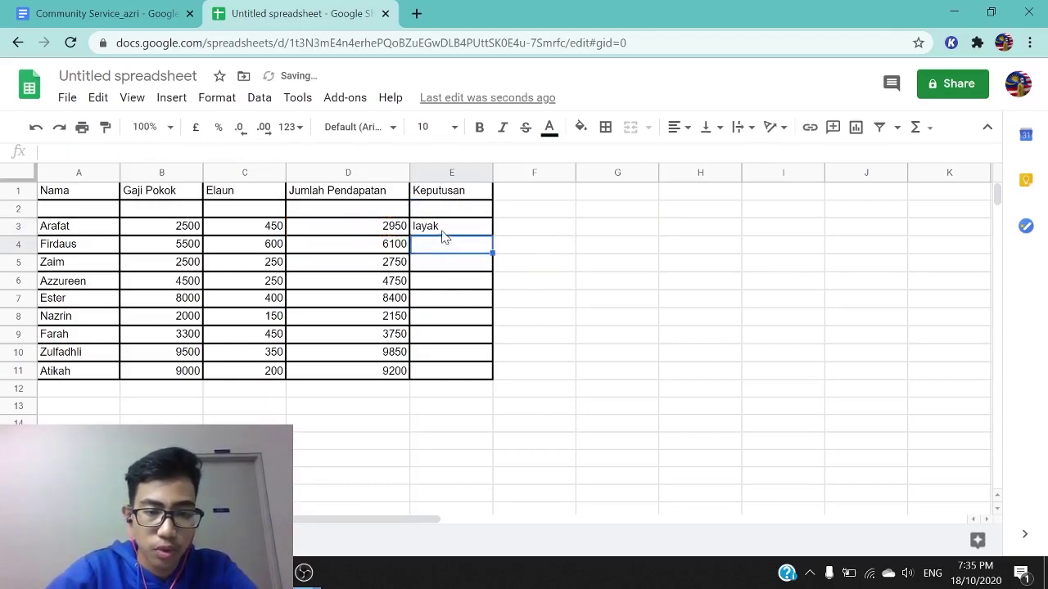
Fill the Keputusan formula from E3 down to E11.
click(442, 233)
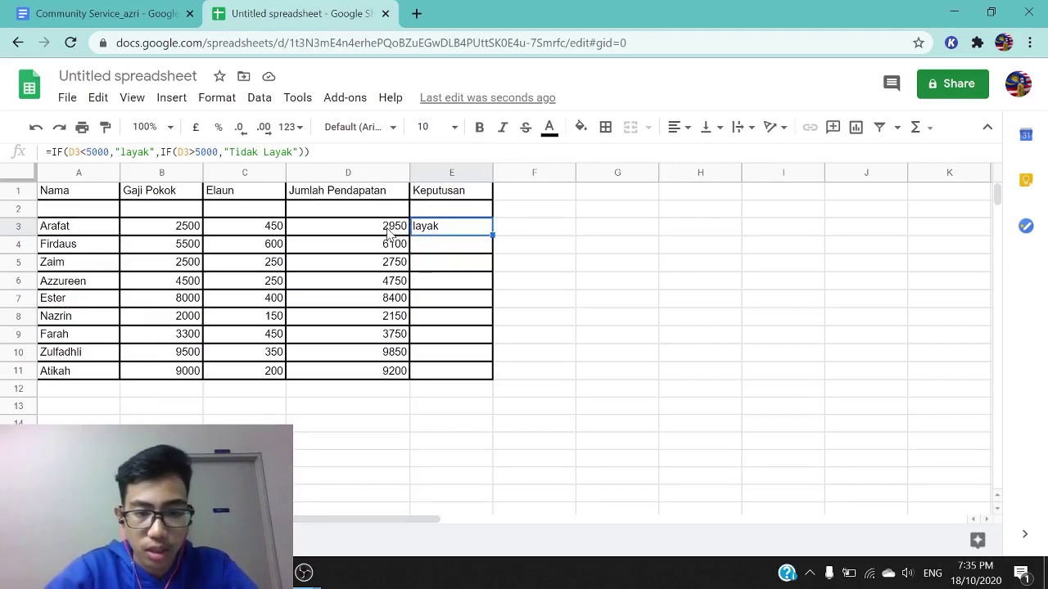
click(432, 246)
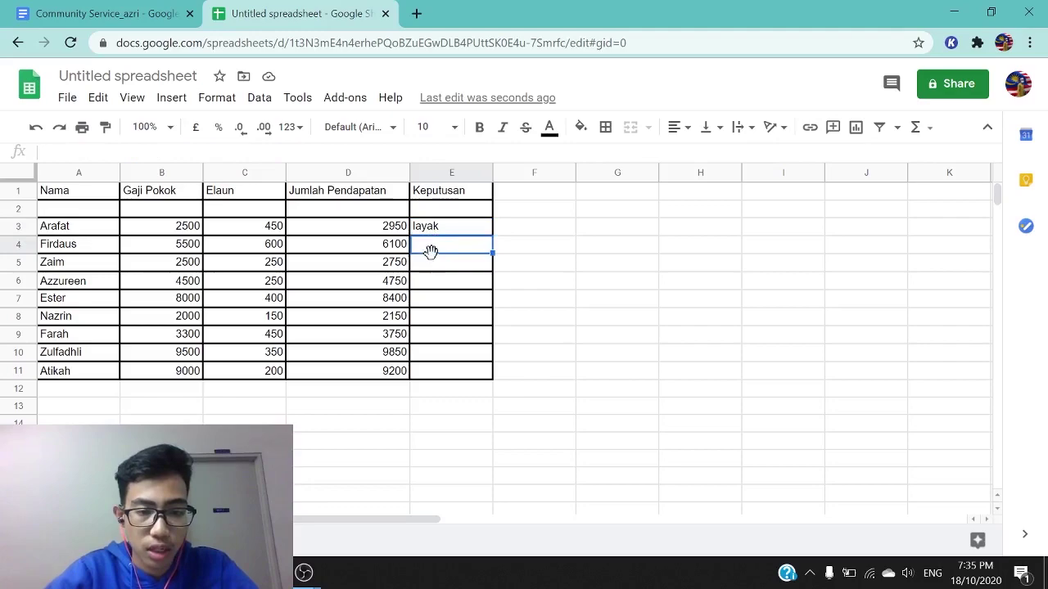
click(434, 264)
click(439, 229)
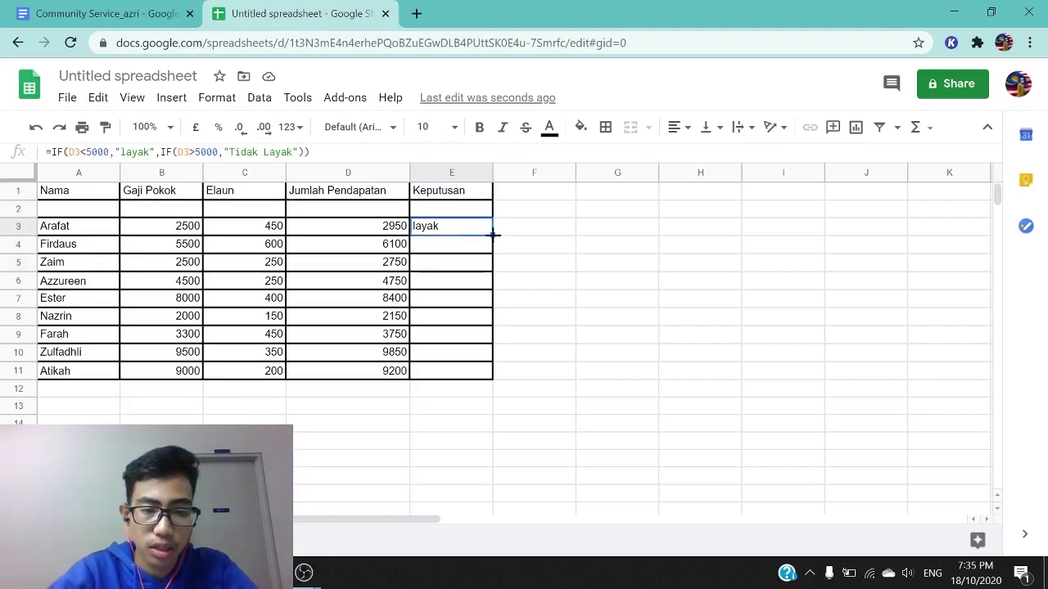
drag(493, 235, 493, 377)
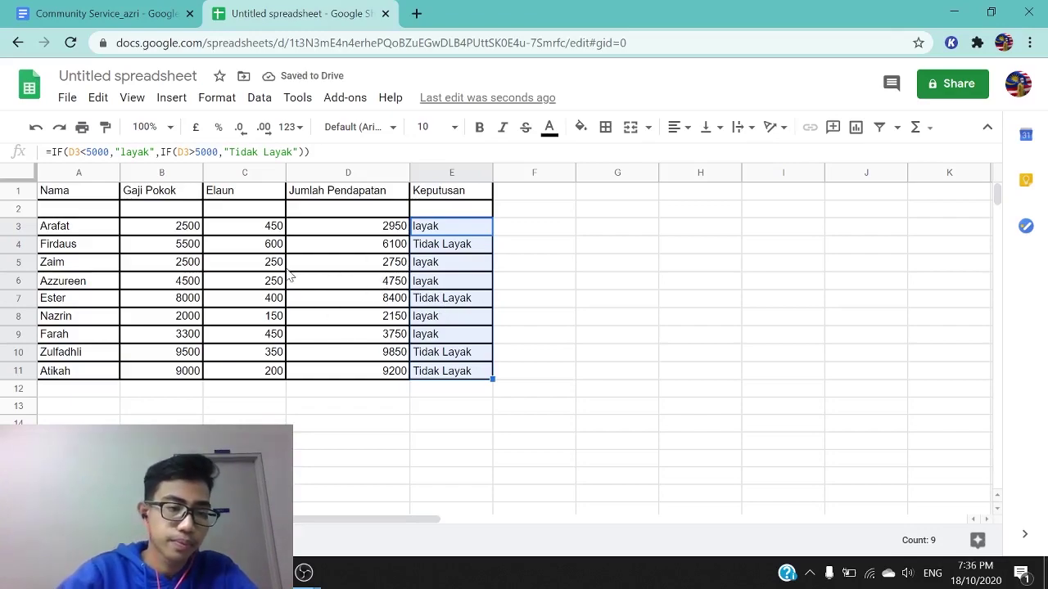
click(520, 286)
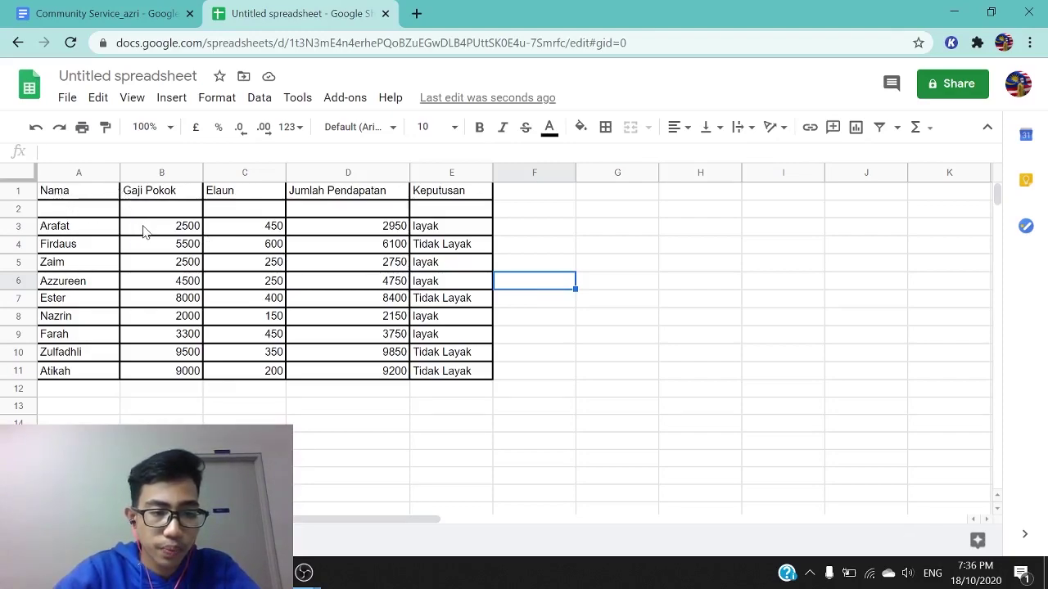
Centre-align the salary, allowance and total income figures in B3:D11.
drag(141, 231, 359, 373)
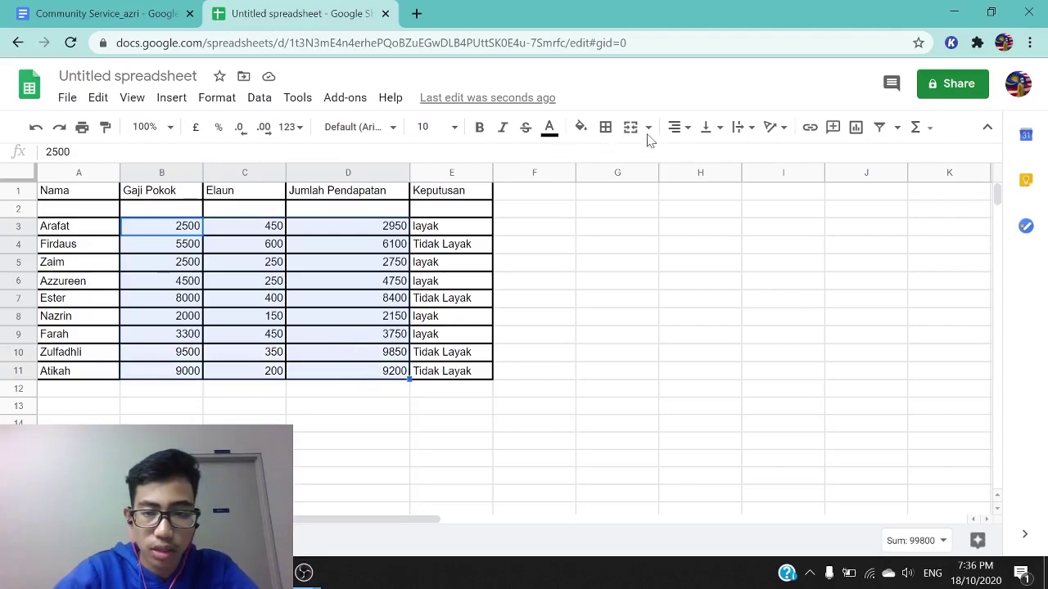
click(690, 131)
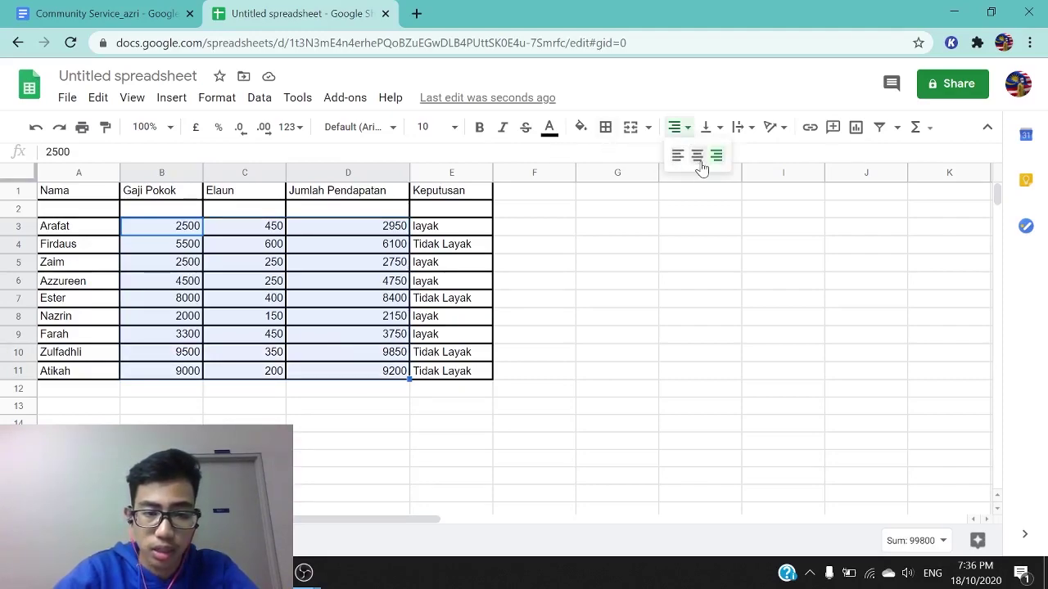
click(697, 156)
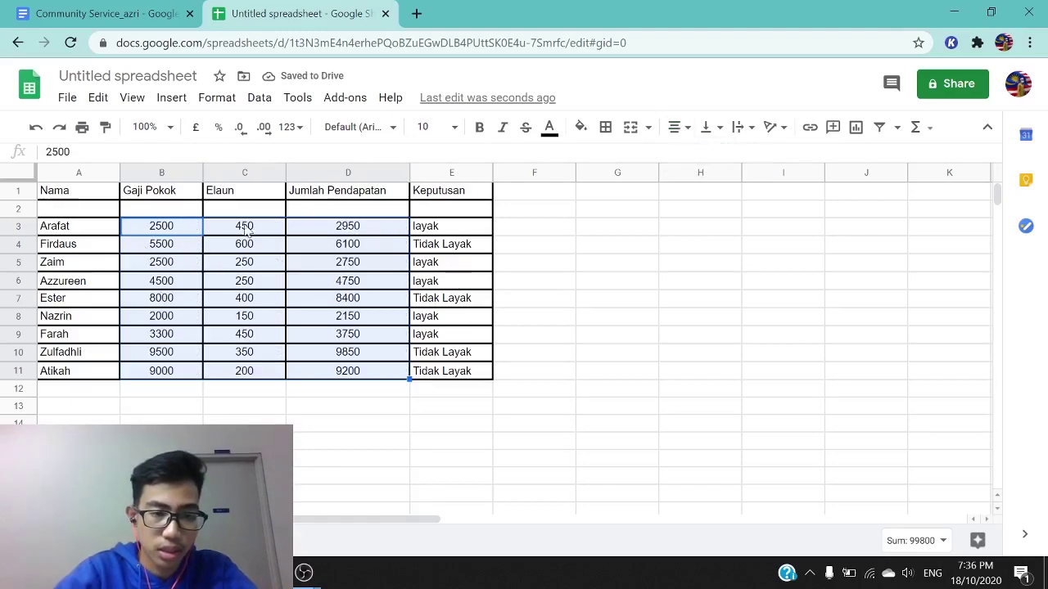
click(189, 296)
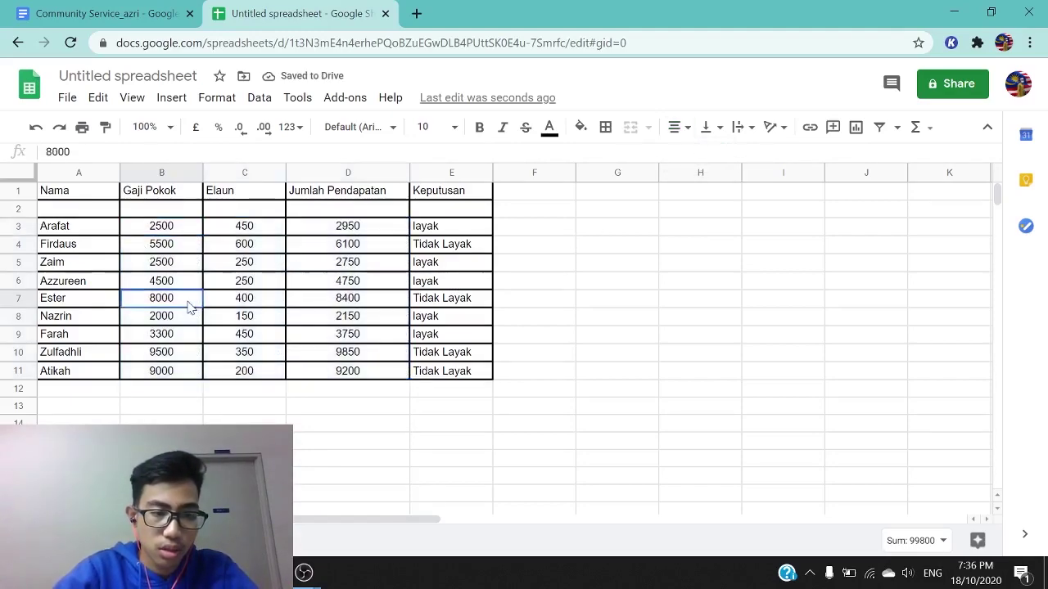
Fill the header row cells A1:E1 with magenta.
click(98, 196)
drag(96, 199, 417, 200)
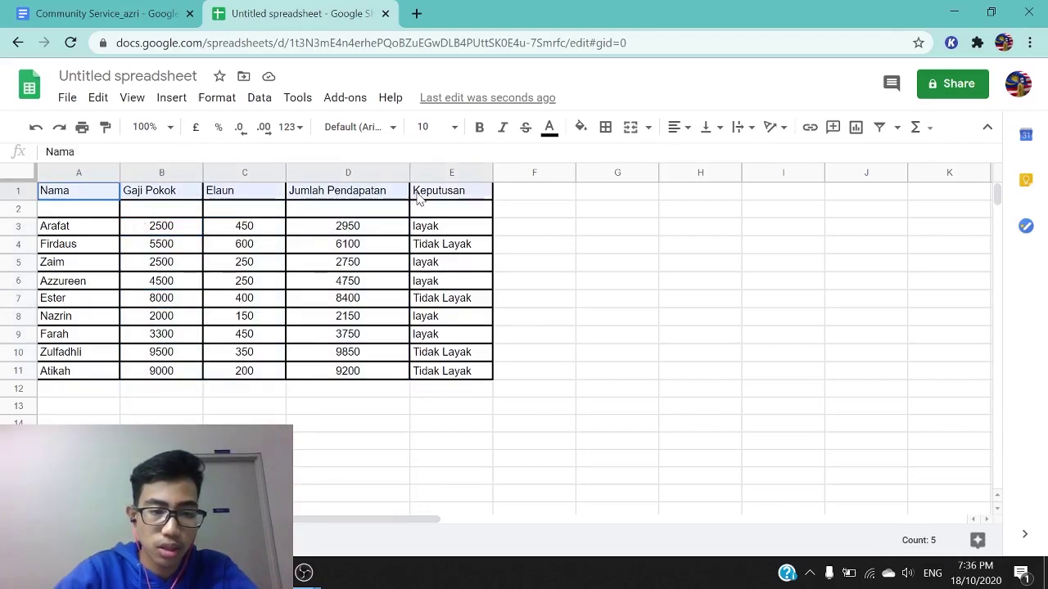
click(418, 200)
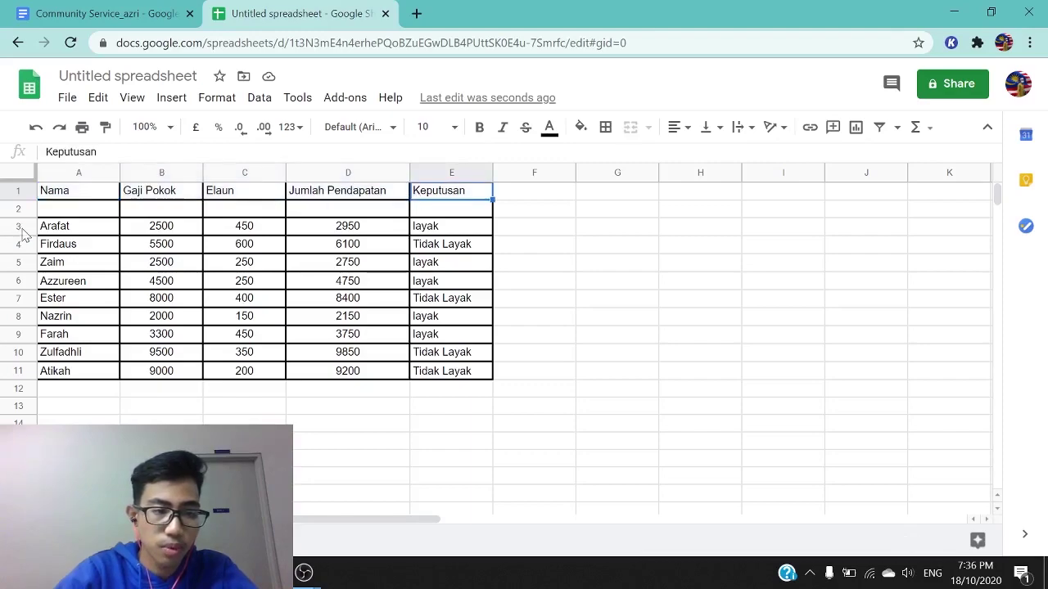
drag(75, 196, 423, 193)
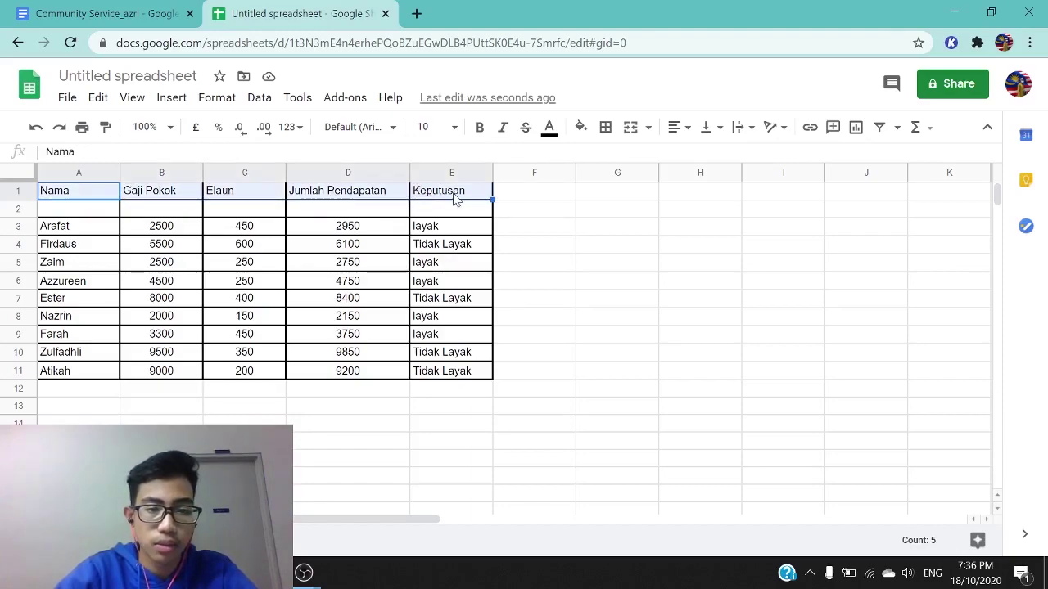
click(578, 131)
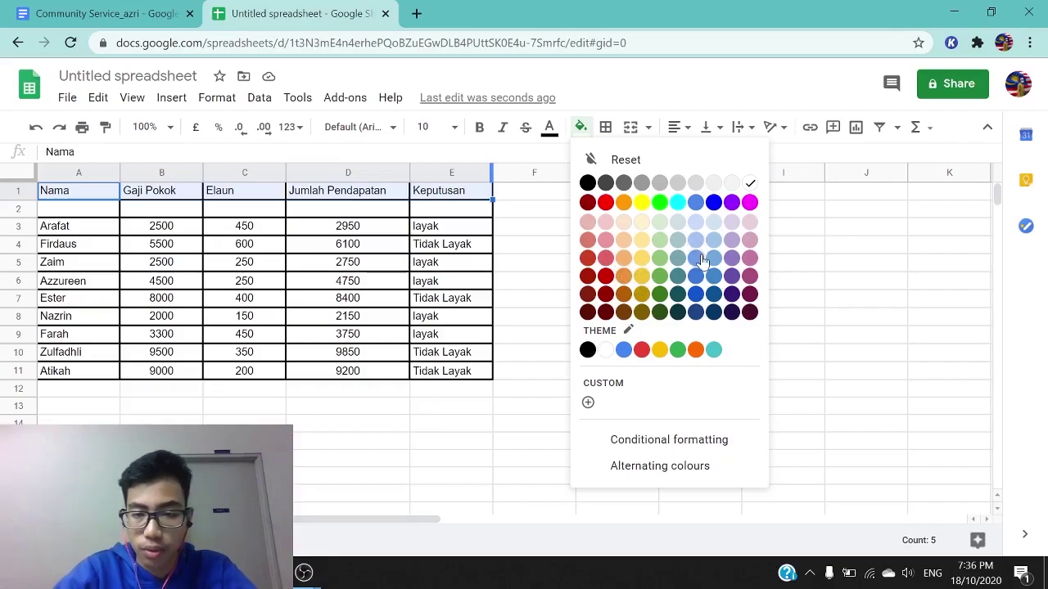
click(750, 203)
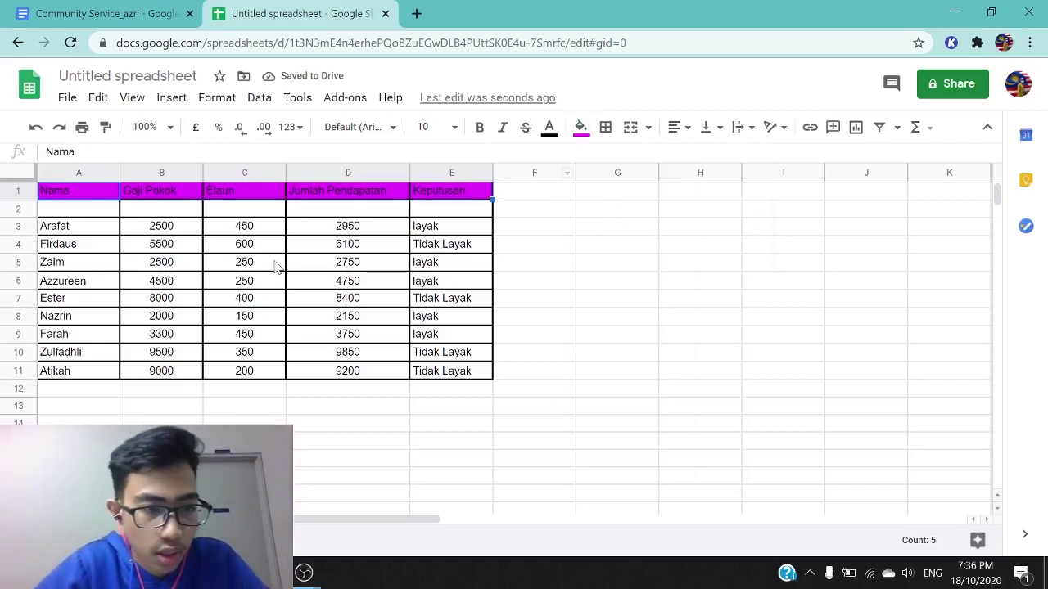
click(209, 233)
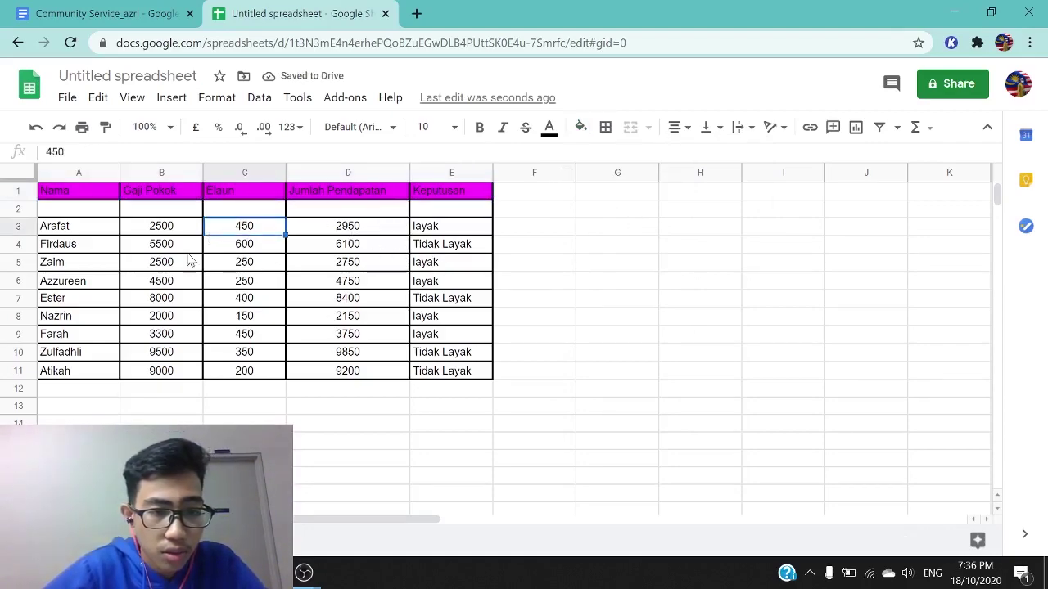
Format the salary, allowance and total income figures in B3:D11 as Malaysian Ringgit using the custom currency RM1,000.00.
click(165, 235)
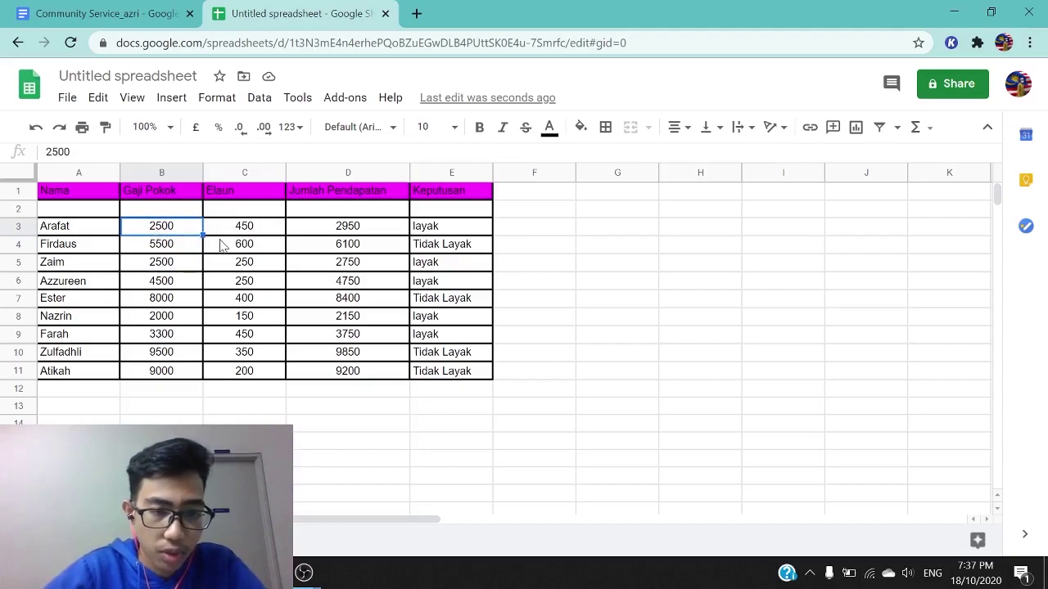
drag(162, 232, 367, 376)
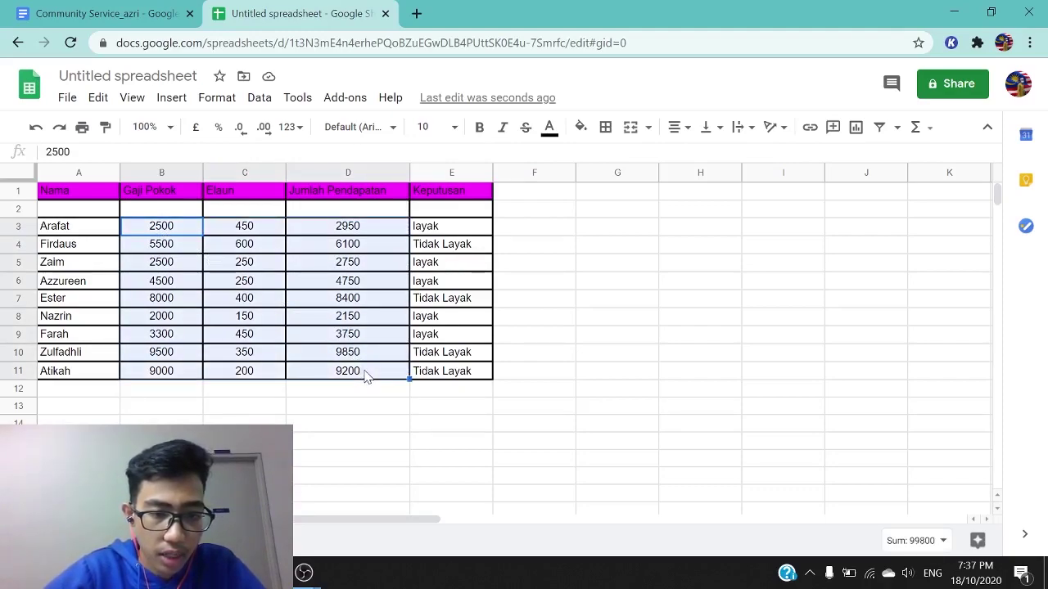
click(219, 102)
mouse_move(260, 167)
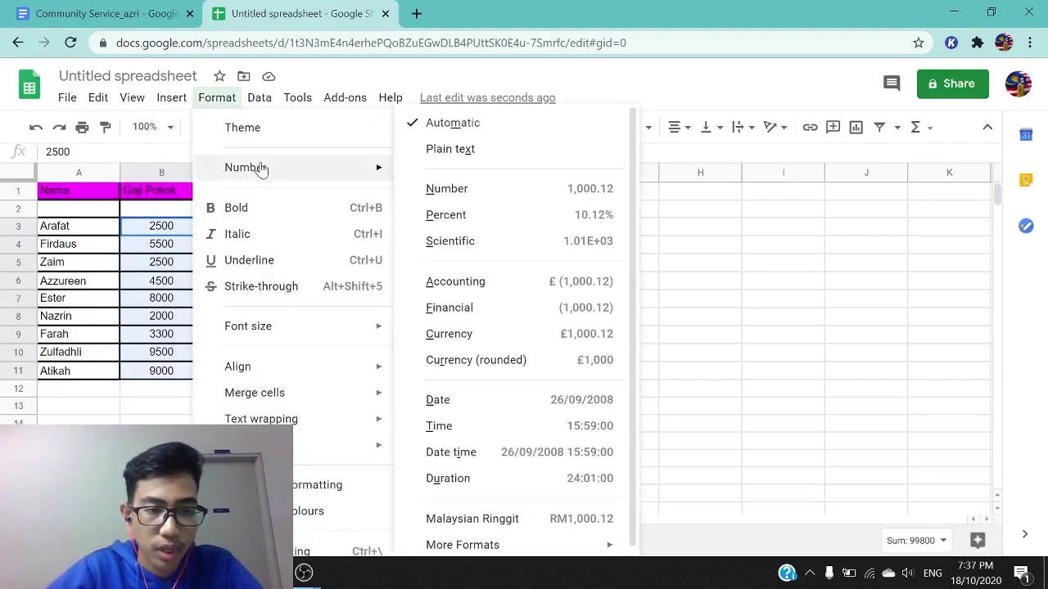
scroll(470, 309, down, 1)
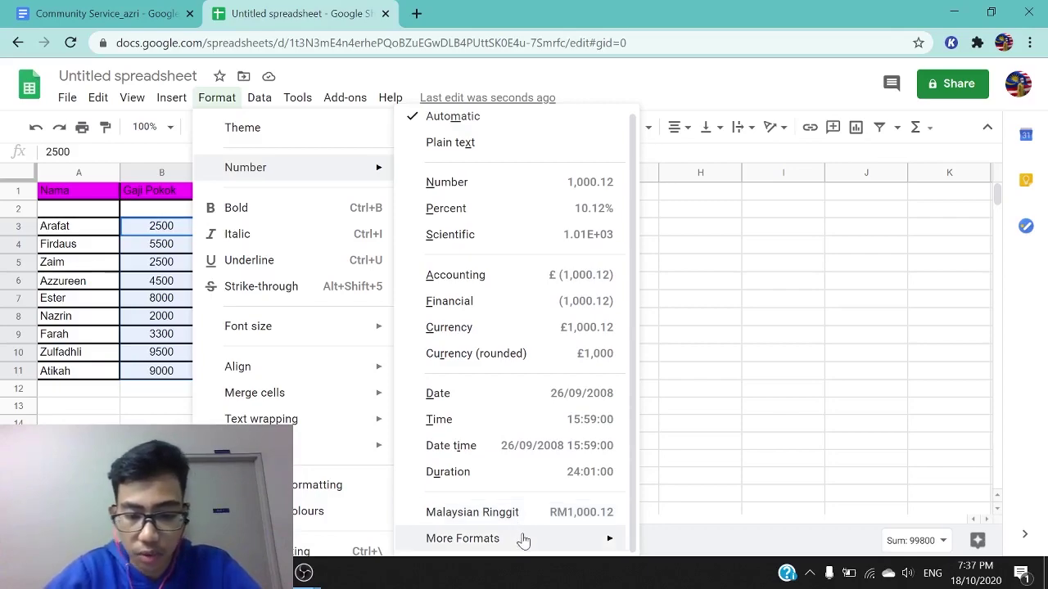
mouse_move(520, 536)
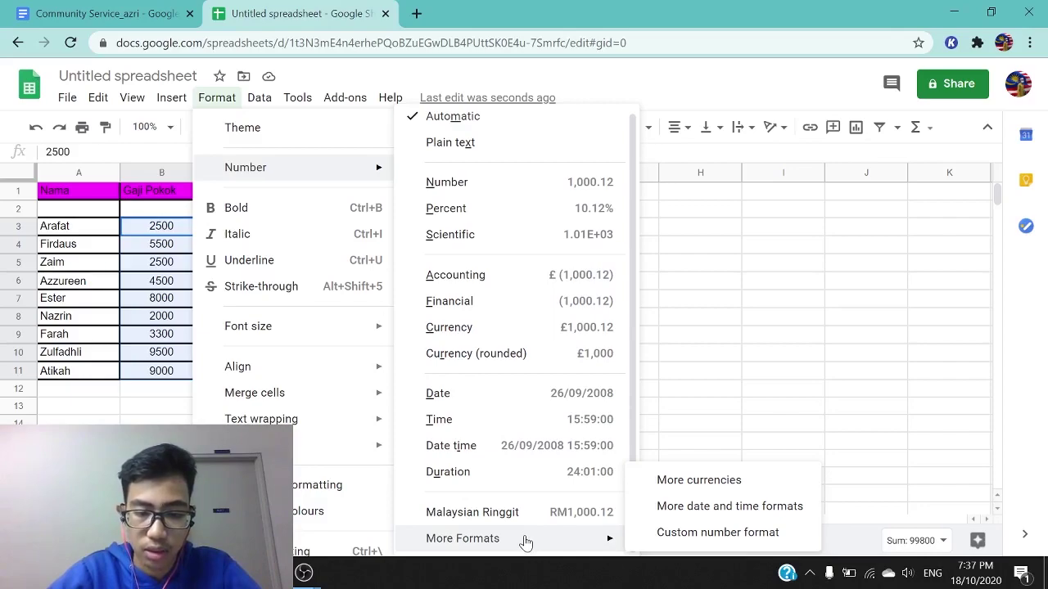
click(670, 489)
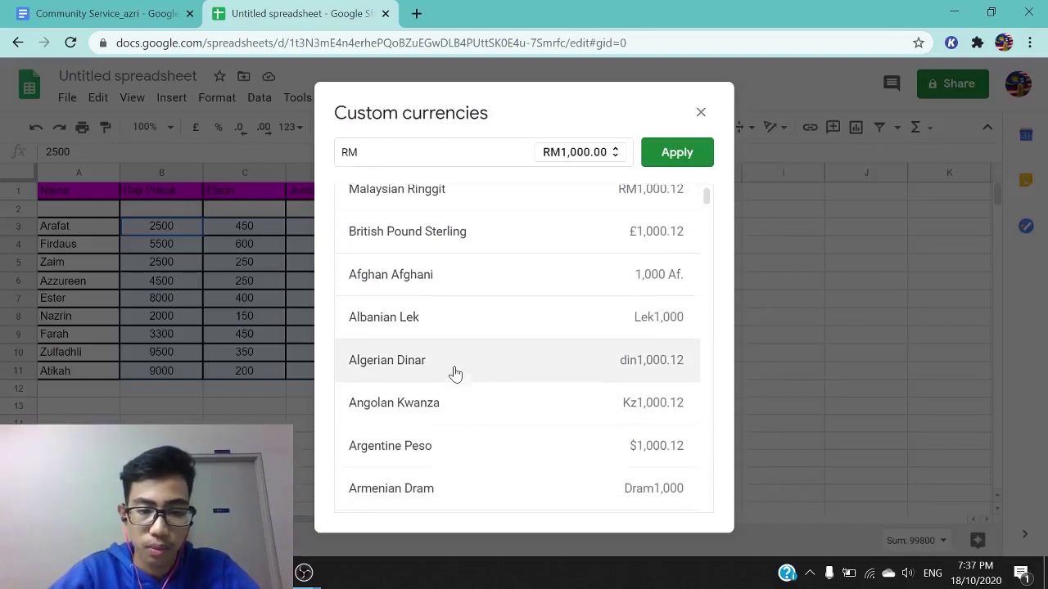
scroll(454, 374, down, 5)
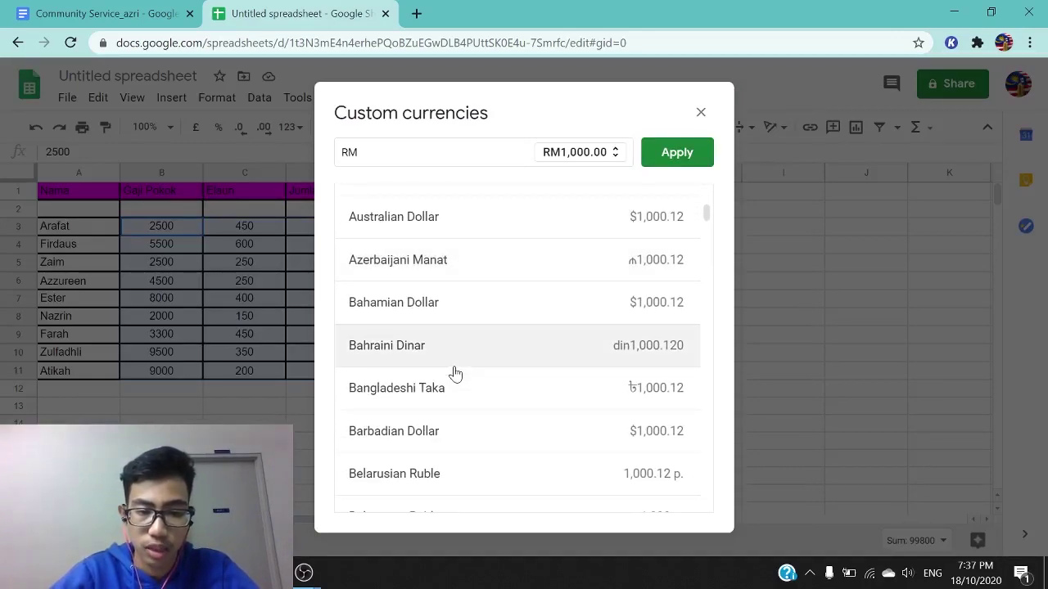
scroll(453, 374, up, 5)
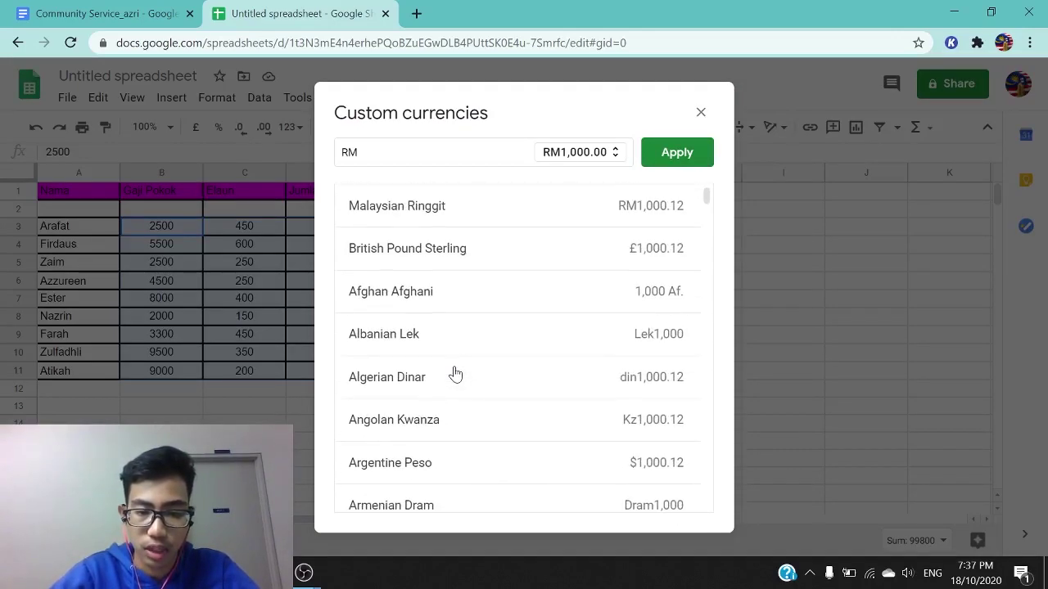
click(481, 214)
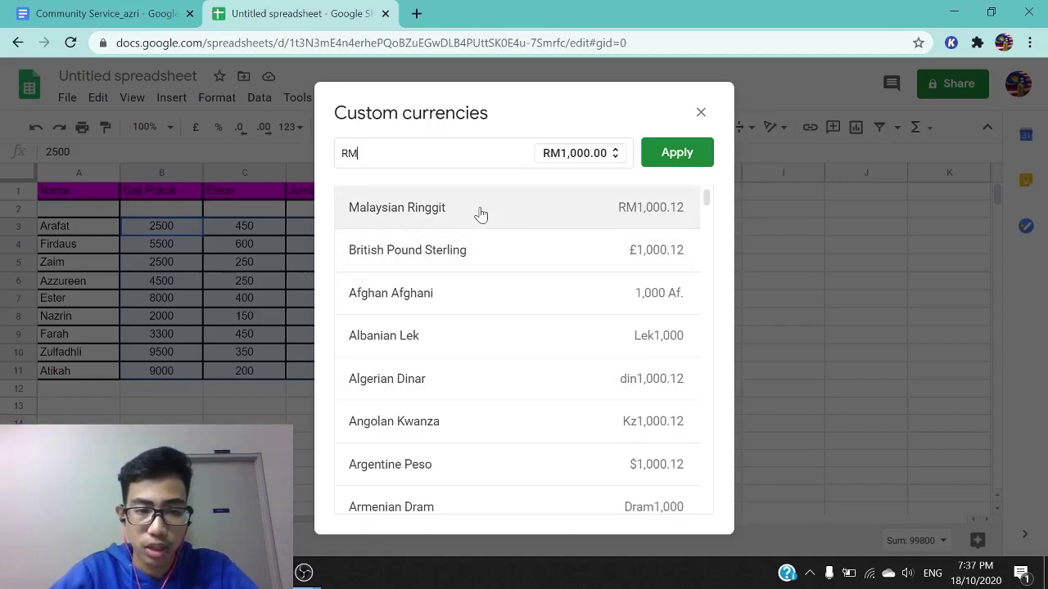
click(657, 164)
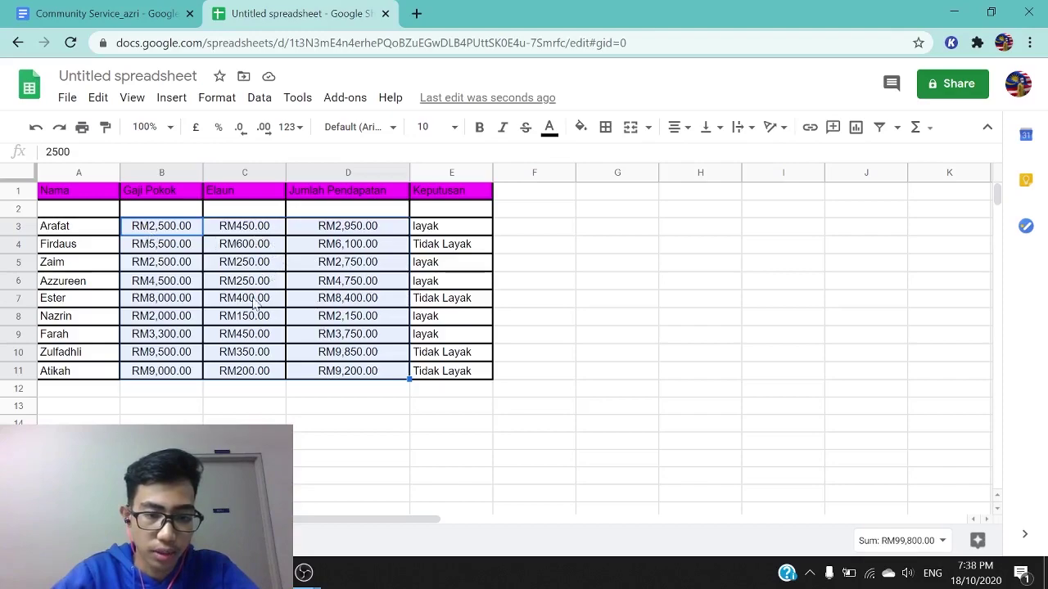
Start a single-colour conditional formatting rule for the Keputusan cells E3:E11 with the condition "Is equal to".
click(428, 233)
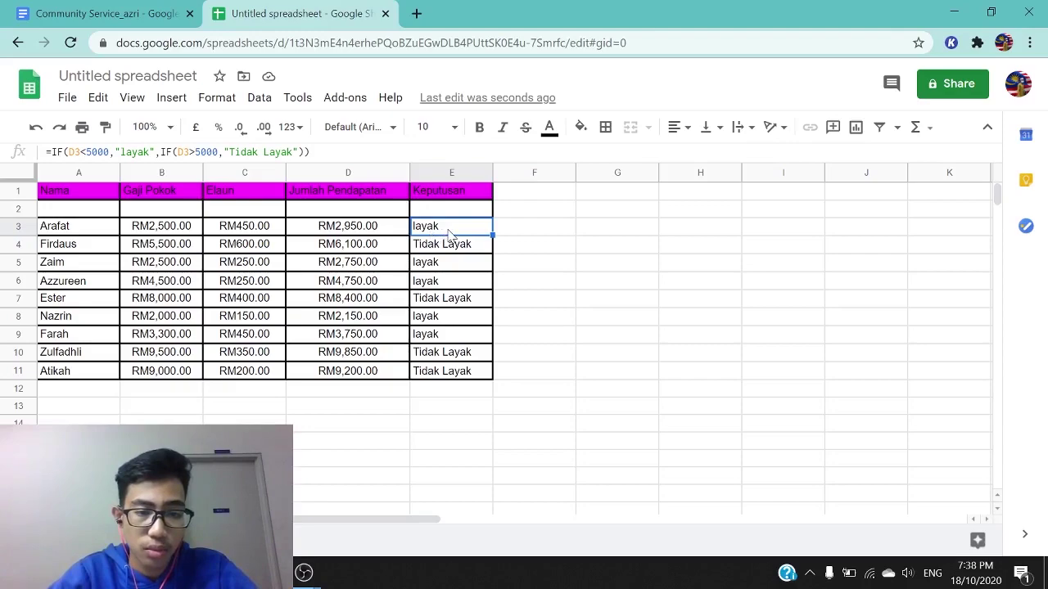
drag(449, 234, 451, 376)
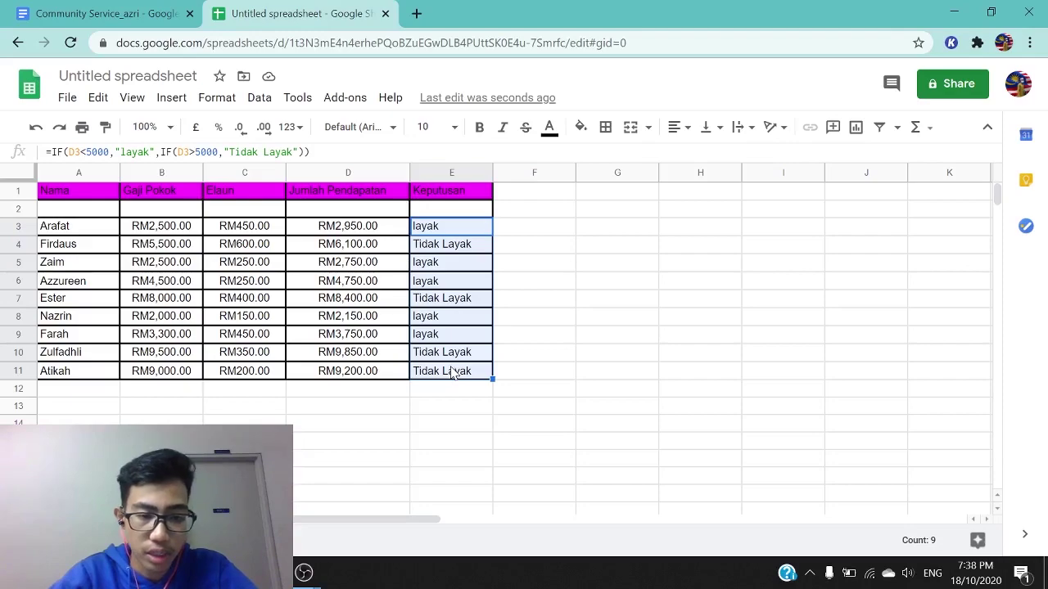
click(217, 98)
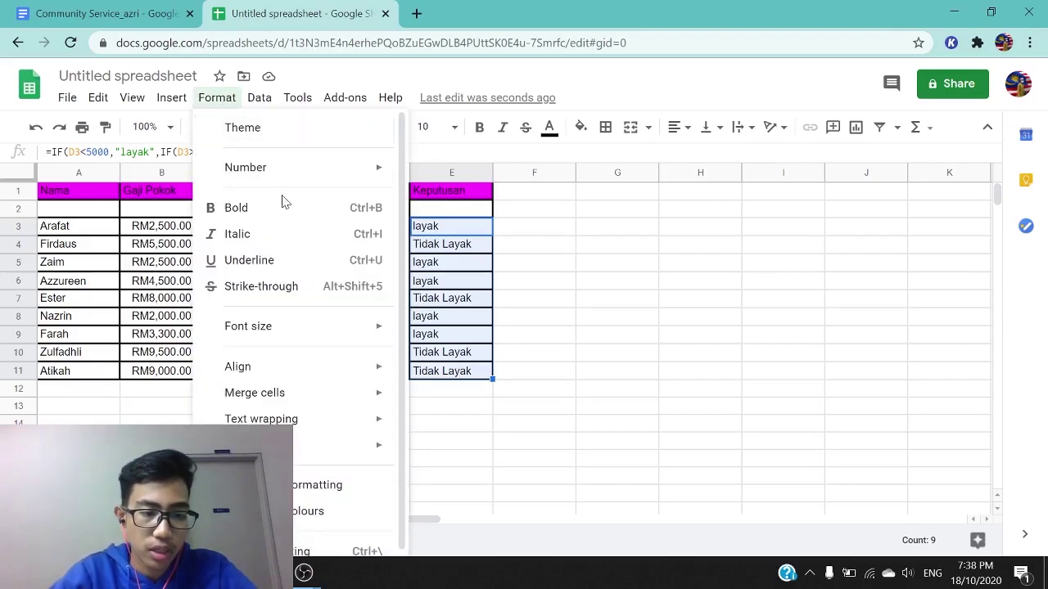
click(308, 488)
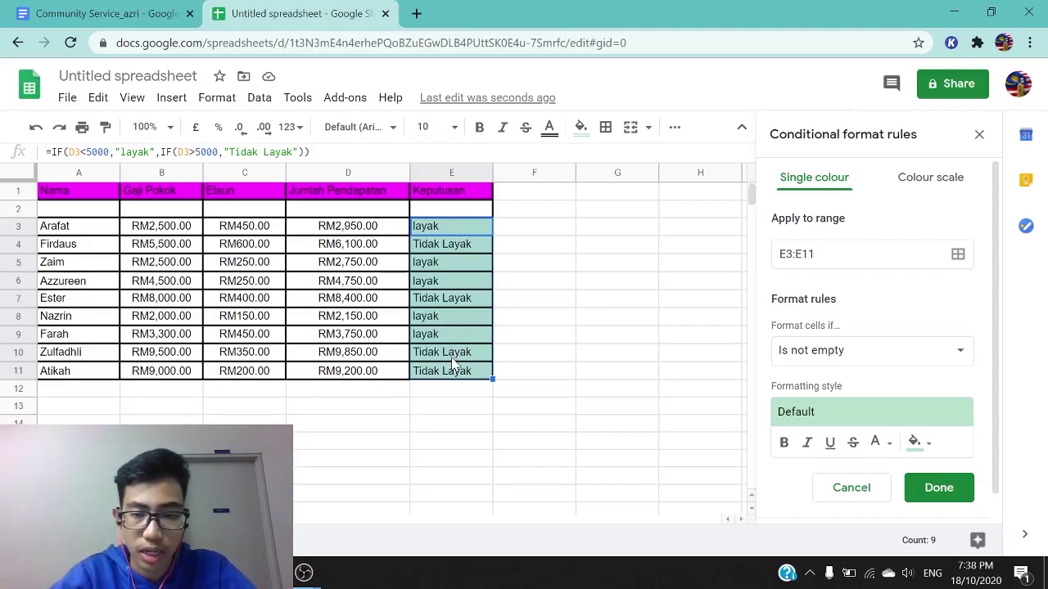
scroll(842, 336, down, 1)
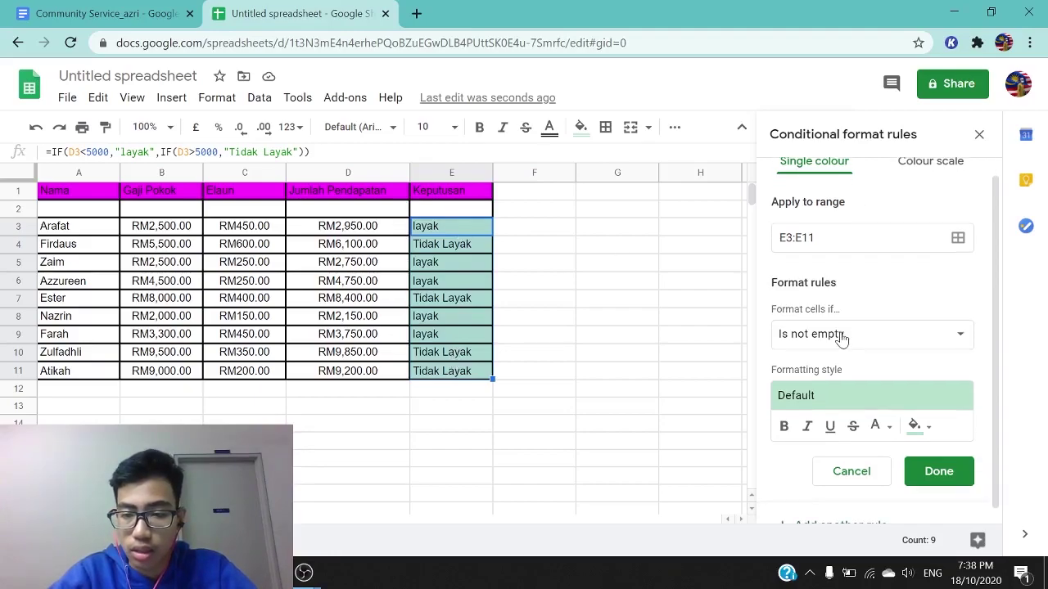
click(841, 336)
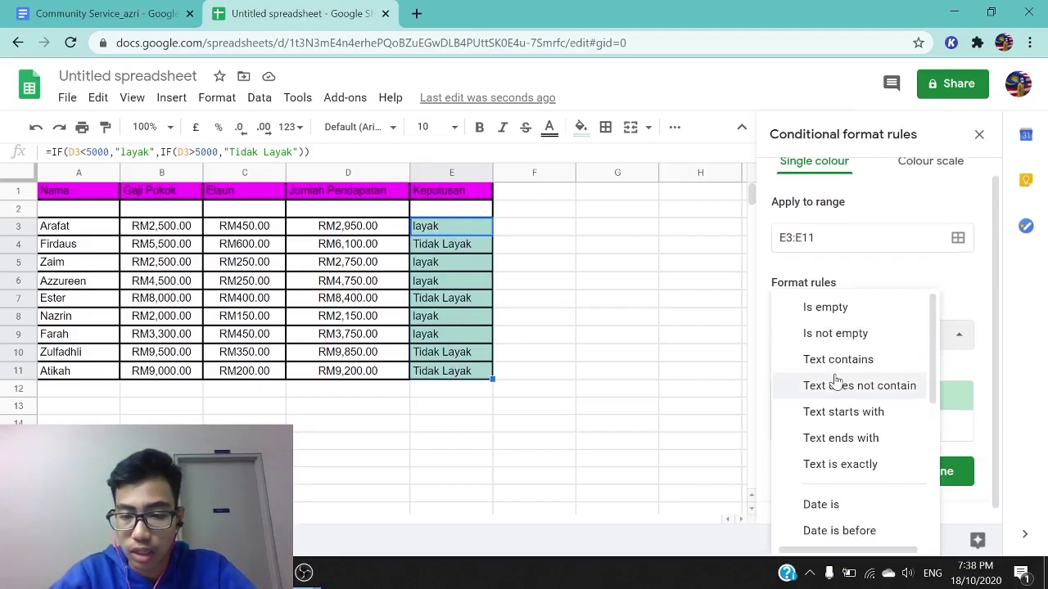
scroll(835, 382, down, 3)
scroll(835, 382, down, 3)
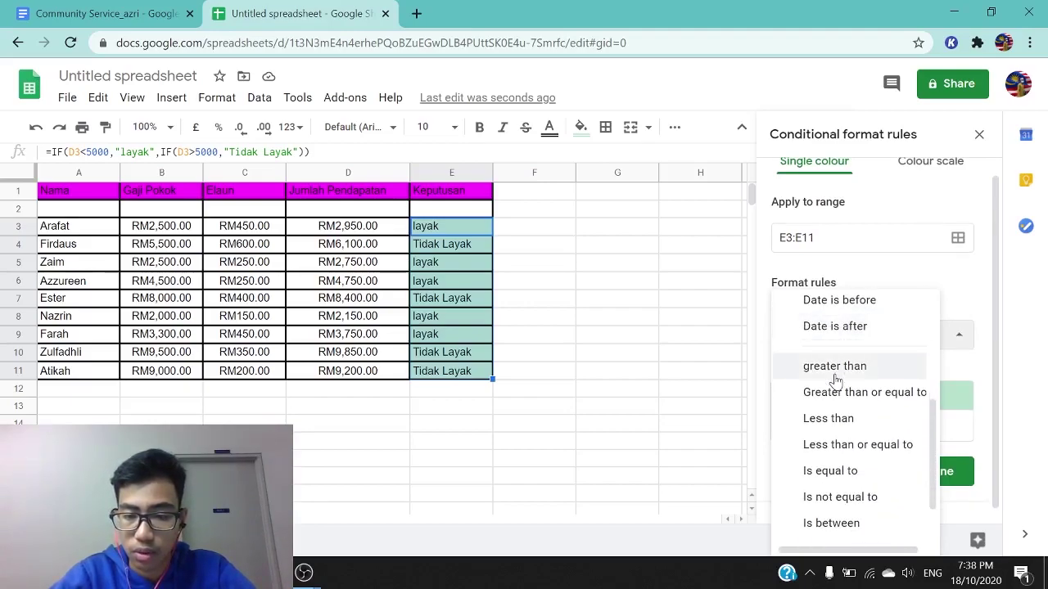
scroll(841, 437, down, 1)
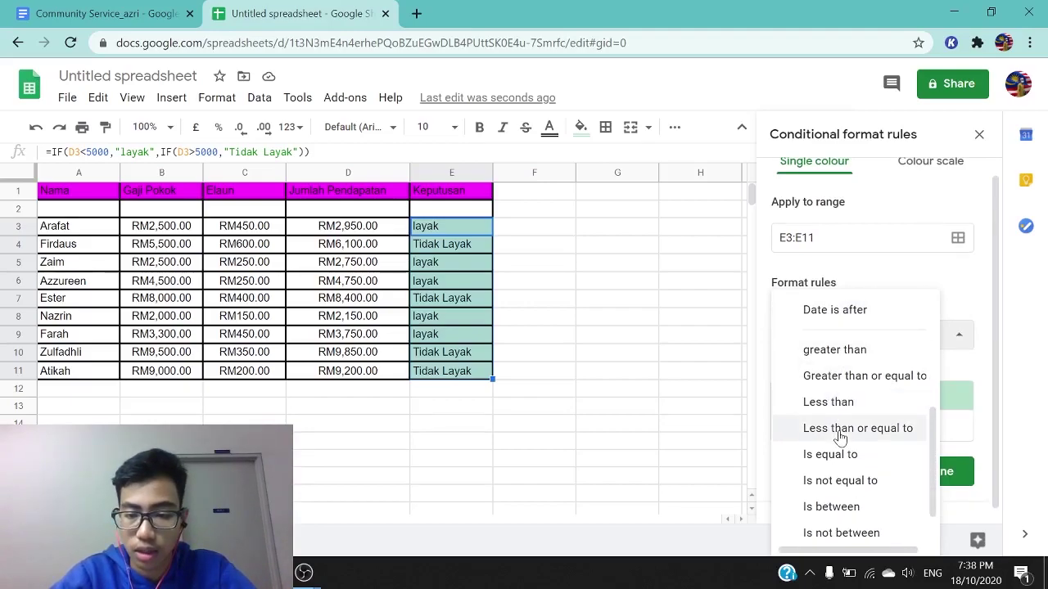
click(840, 456)
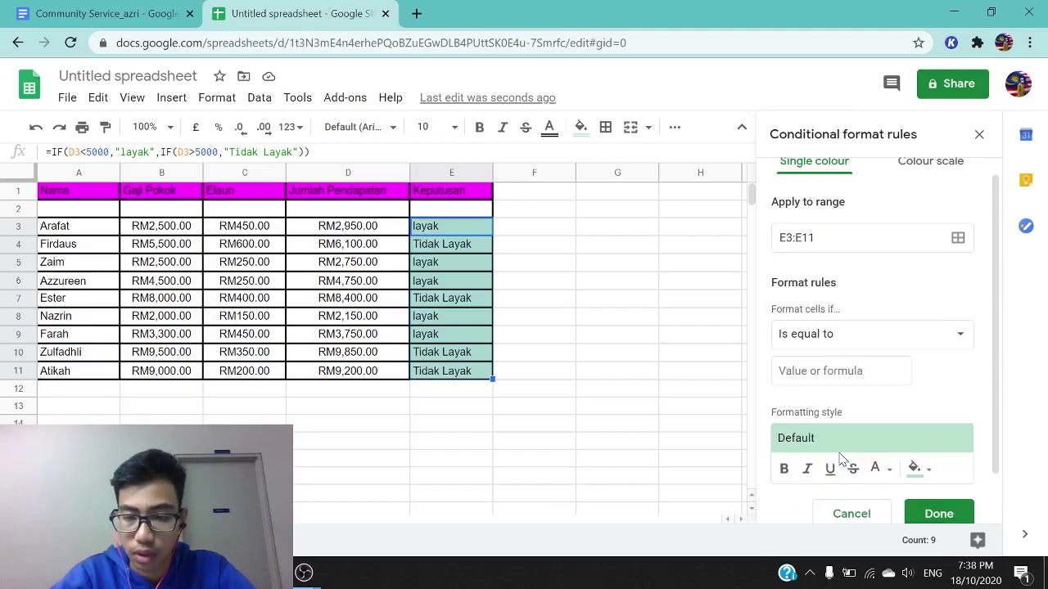
Make the conditional rule match the value "layak" and give it a cornflower blue fill.
click(841, 370)
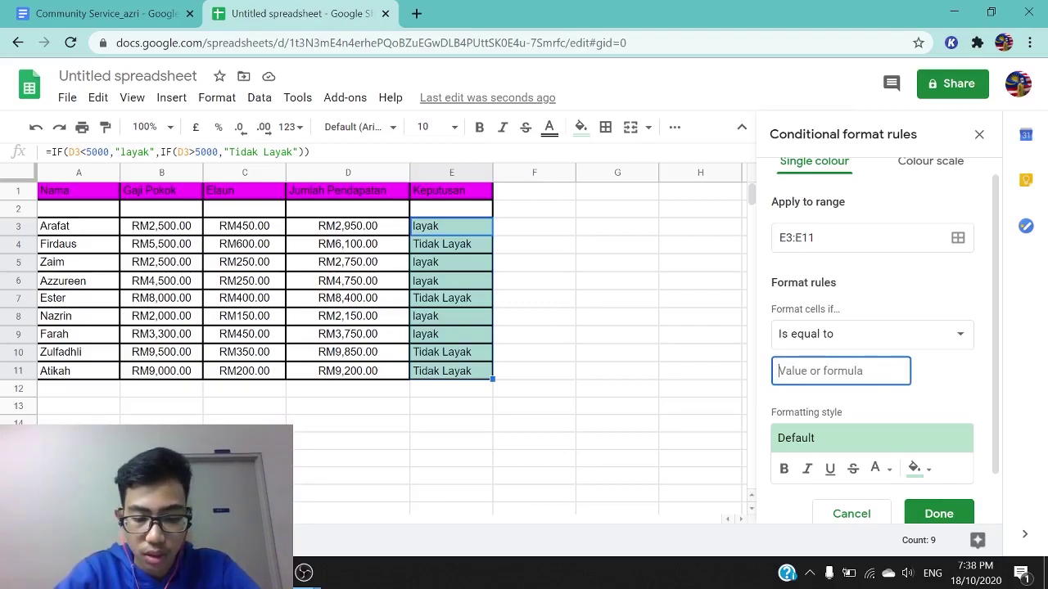
text(layak)
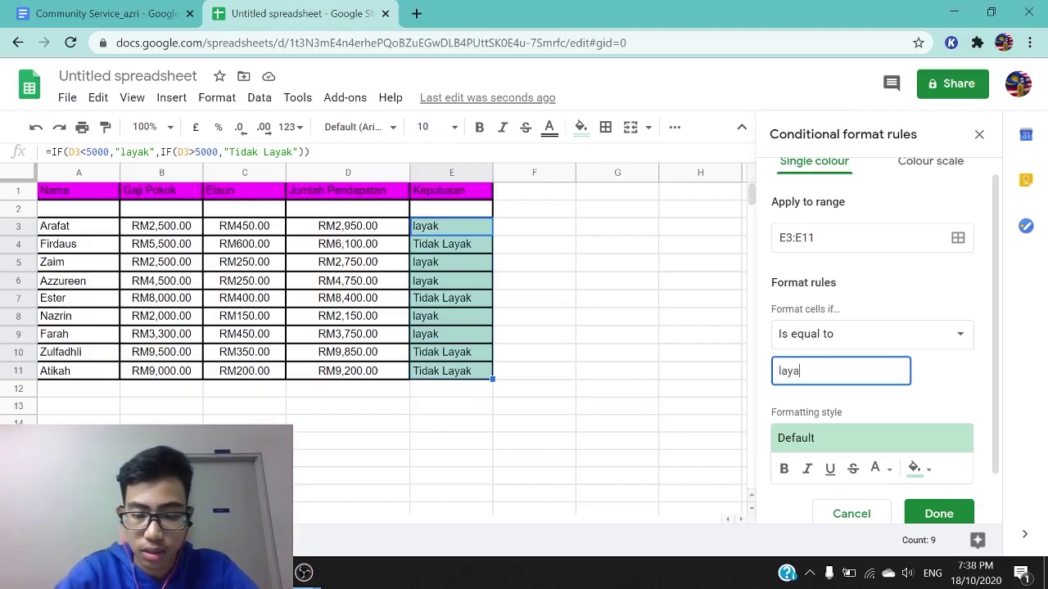
click(914, 470)
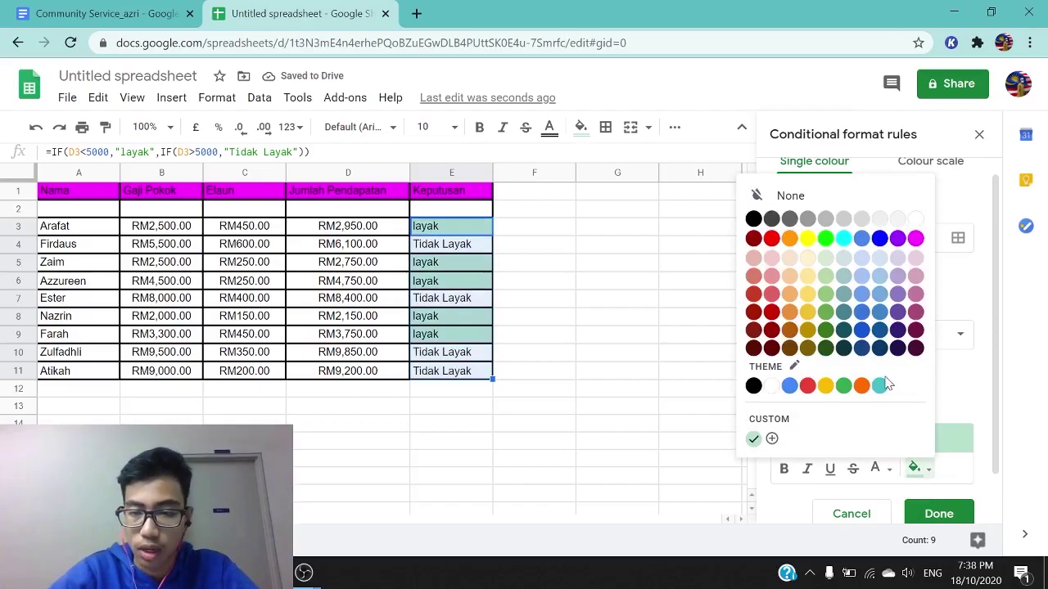
click(861, 238)
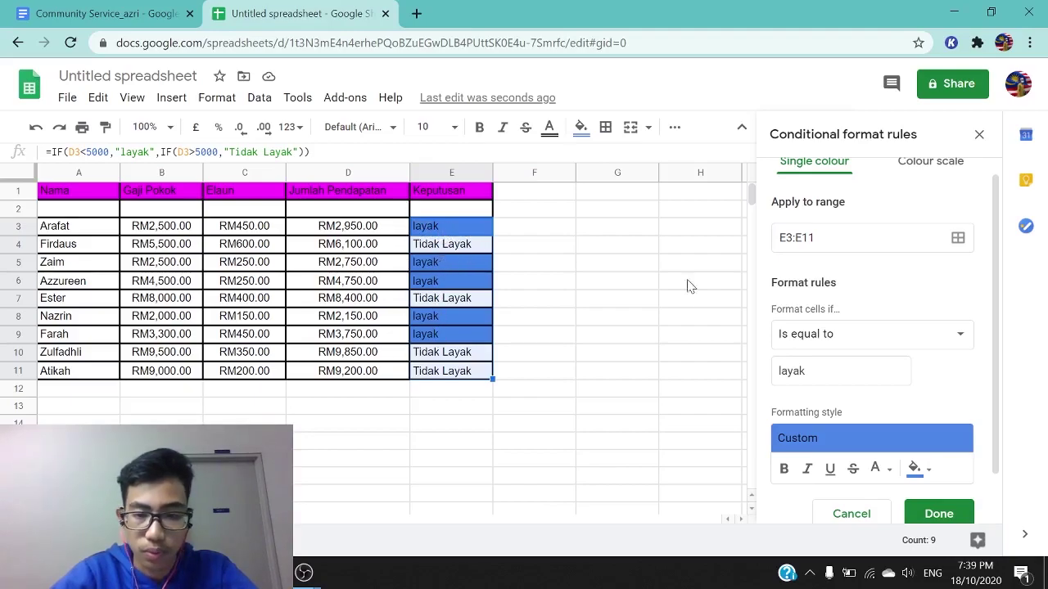
Add another conditional formatting rule for E3:E11 that matches cells equal to "Tidak layak".
scroll(838, 355, down, 2)
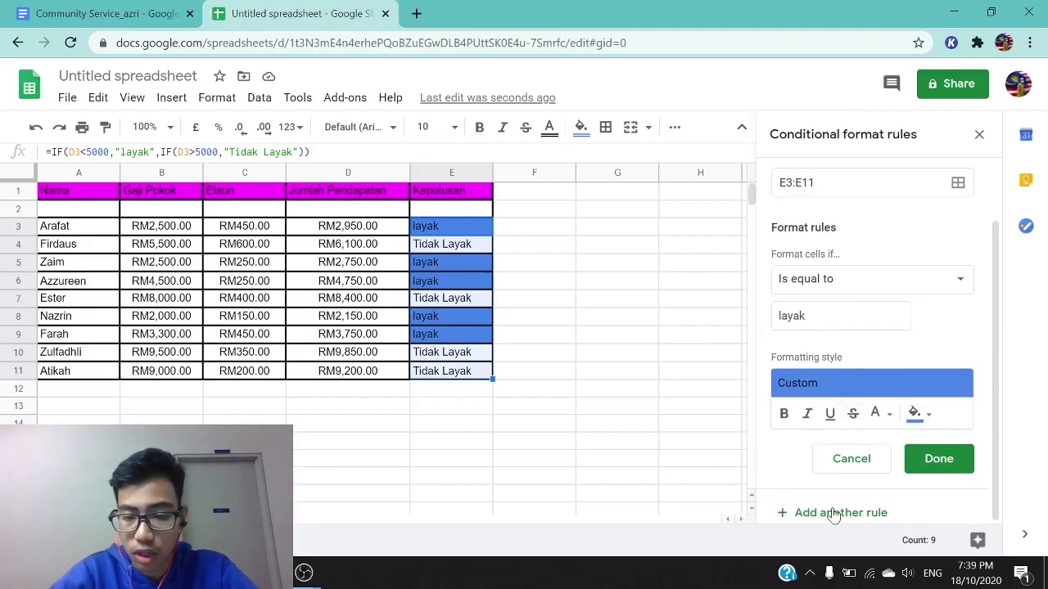
scroll(834, 511, up, 2)
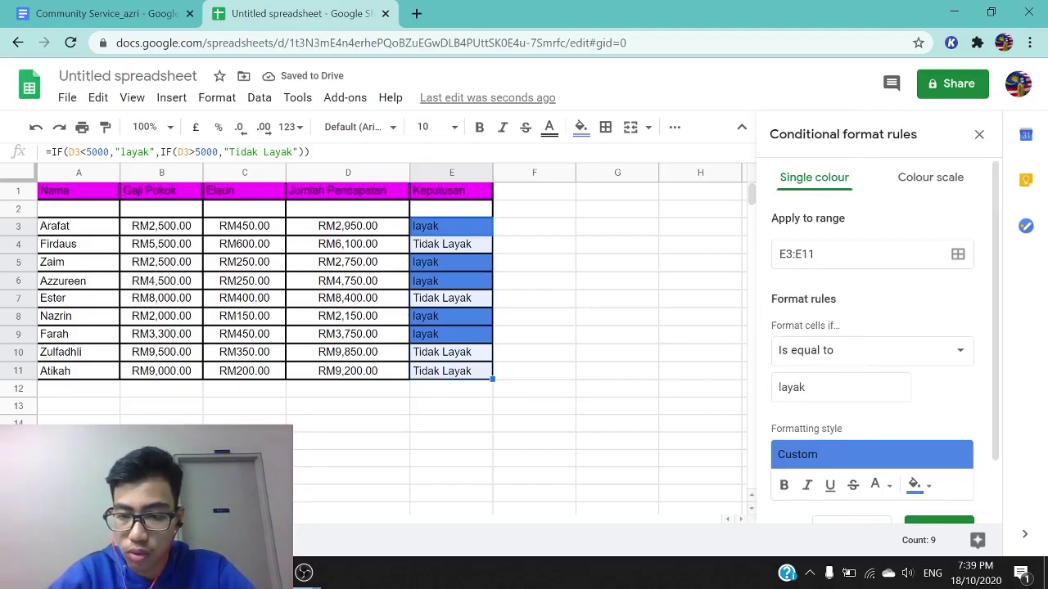
click(818, 388)
key(BackSpace)
key(BackSpace)
key(BackSpace)
key(BackSpace)
key(BackSpace)
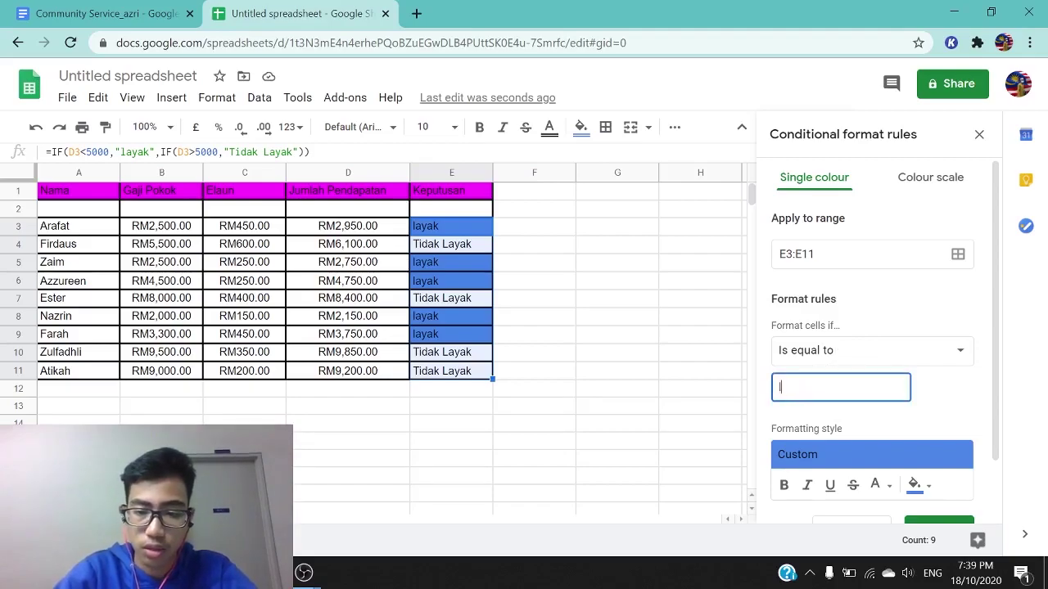
text(T)
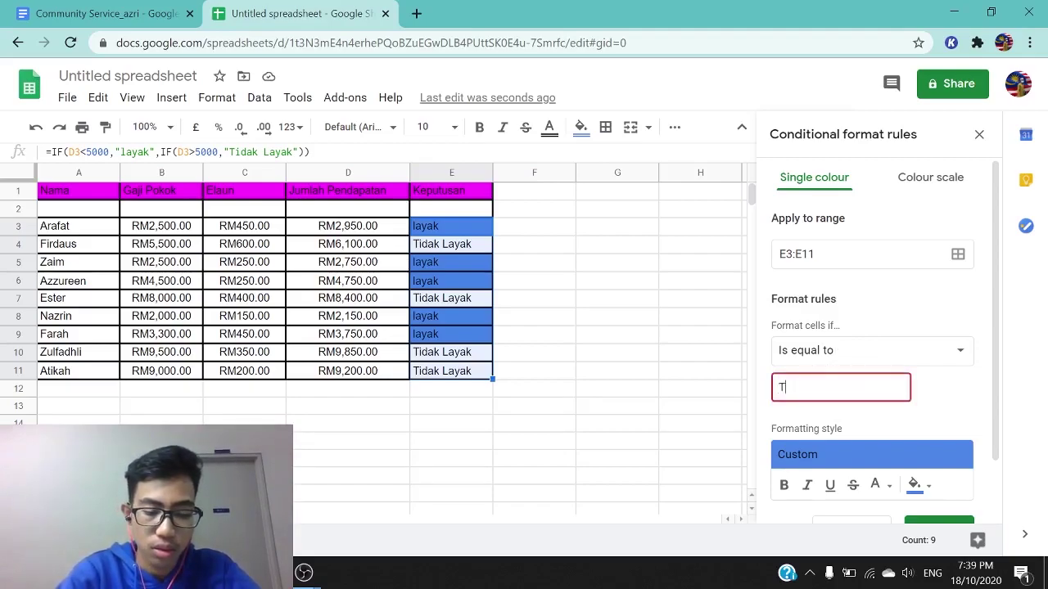
text(idak layak)
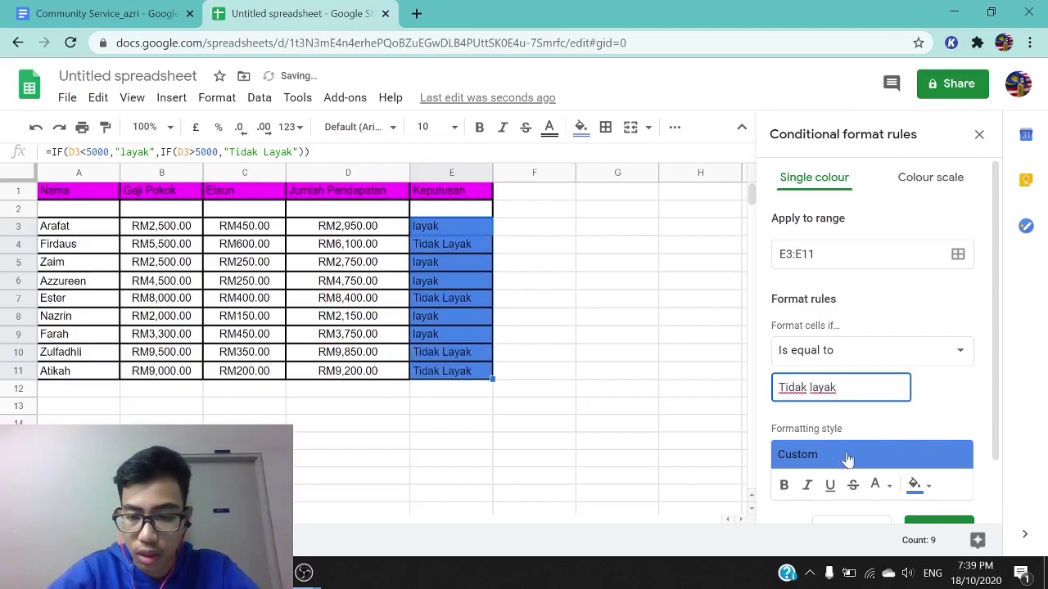
Give the "Tidak layak" rule a red fill, close the conditional format rules and minimise the browser window.
click(911, 484)
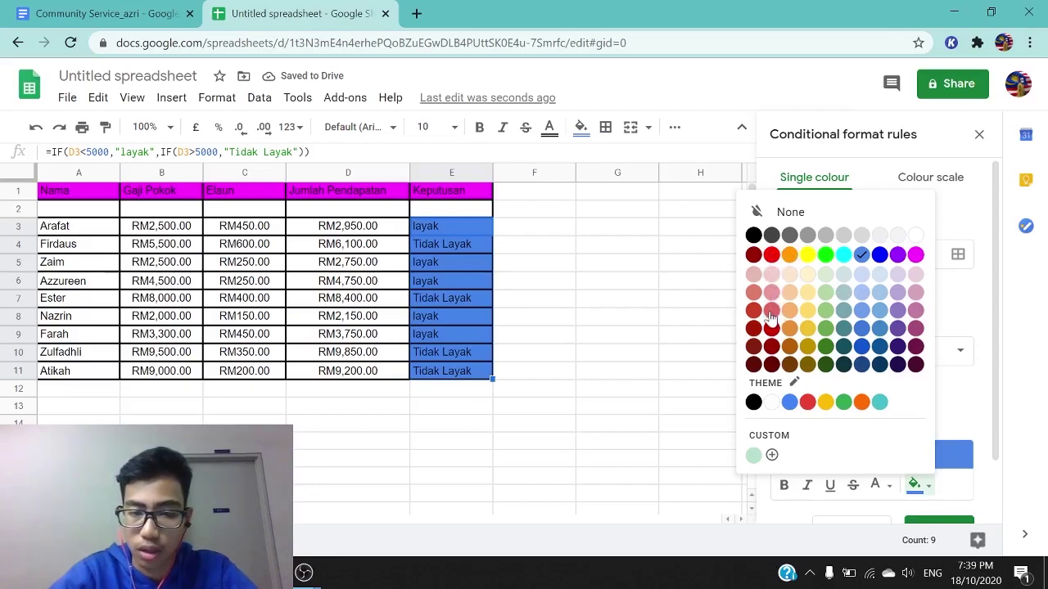
click(771, 254)
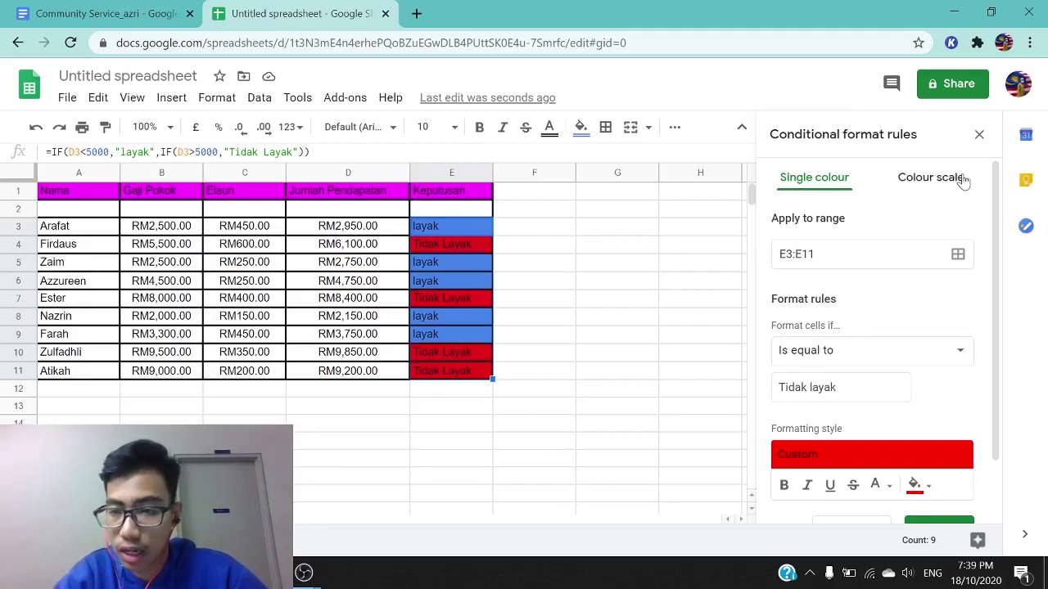
click(978, 135)
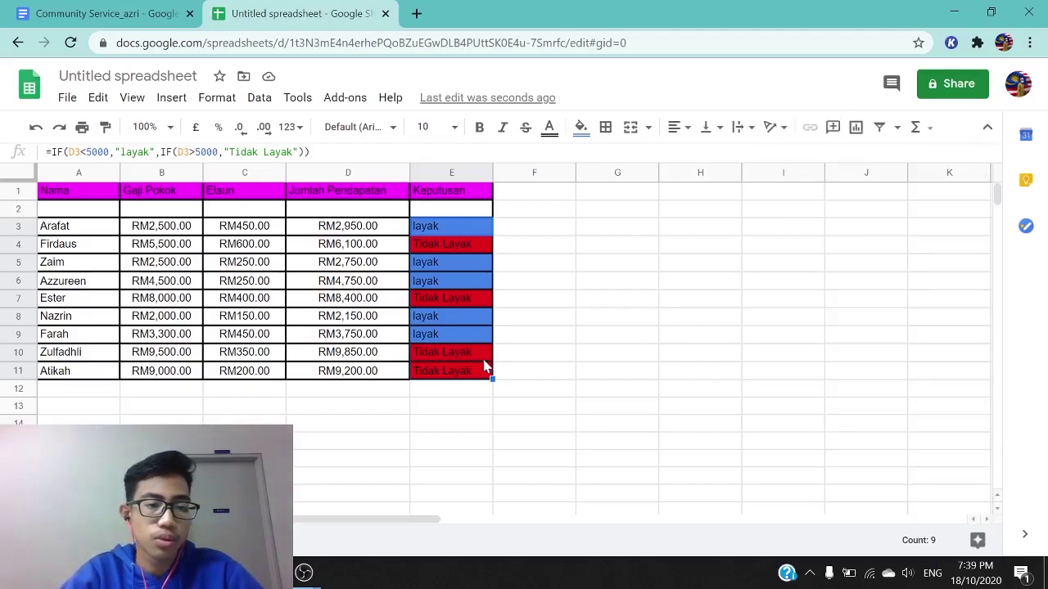
click(955, 10)
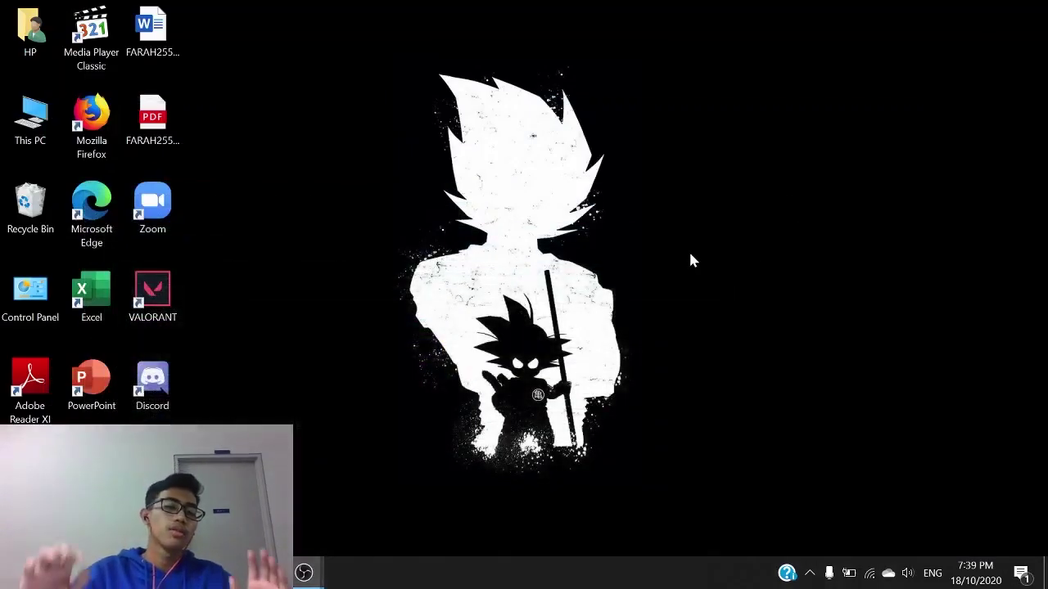